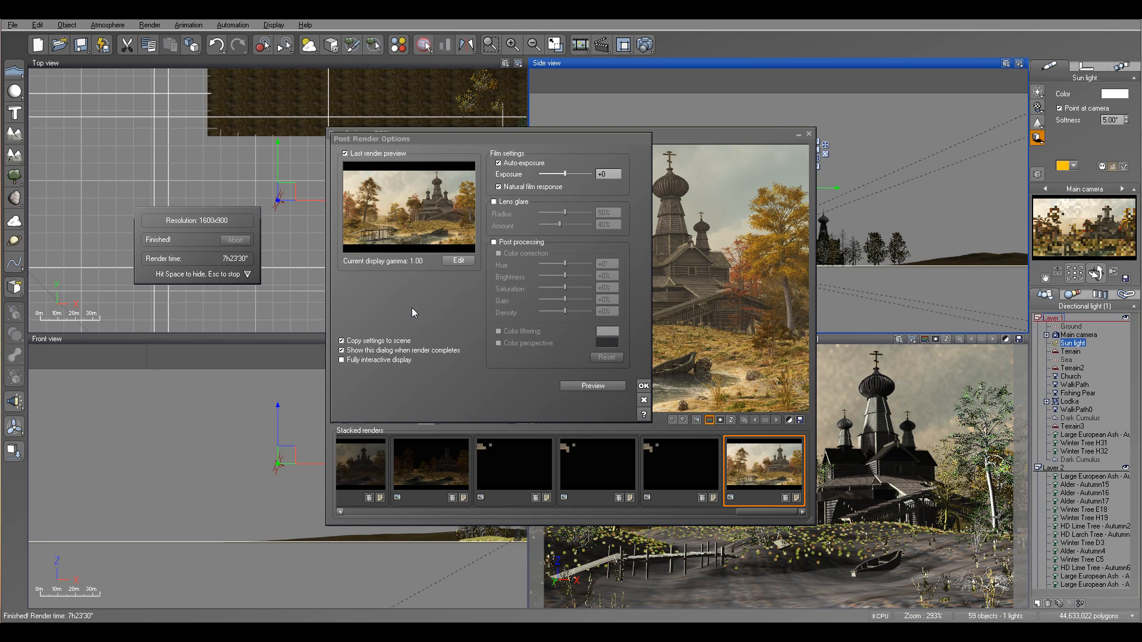
Accept the post-render options of the finished church landscape render.
{"action": "left_click", "coordinate": [644, 386]}
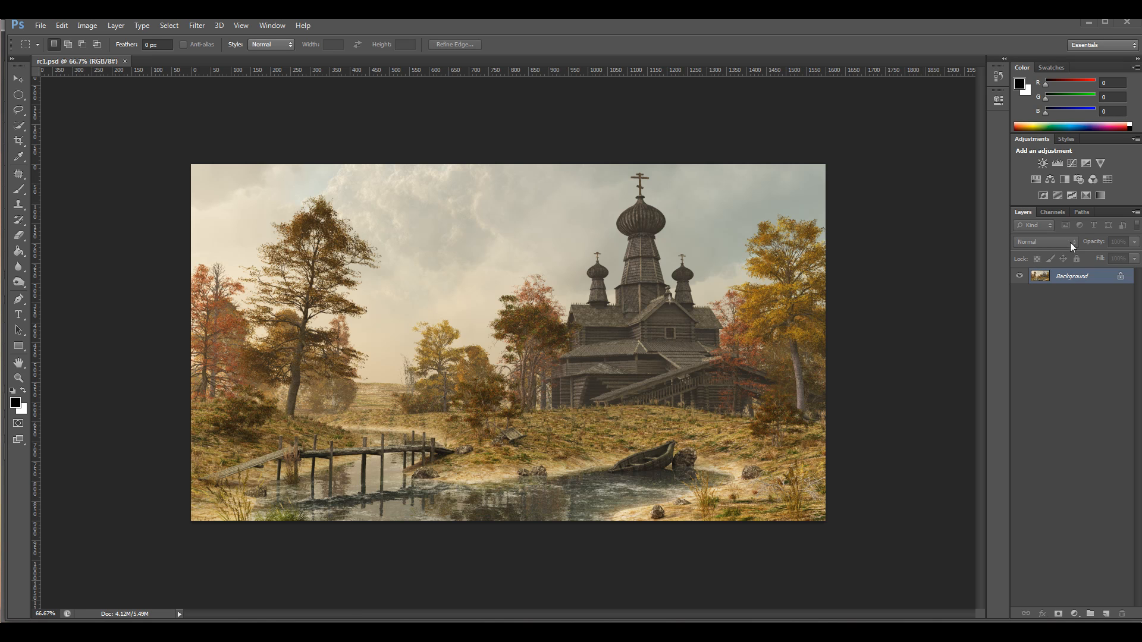
Switch to Photoshop, review the channels of rc1.psd and examine the render at a closer view.
{"action": "left_click", "coordinate": [1054, 213]}
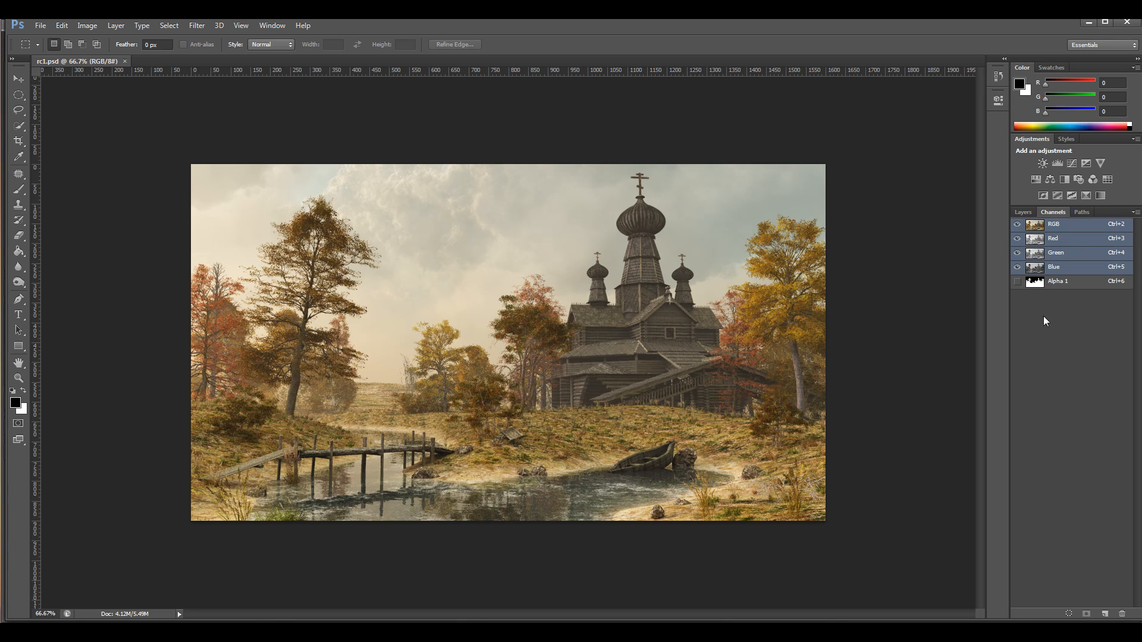
{"action": "left_click", "coordinate": [1023, 213]}
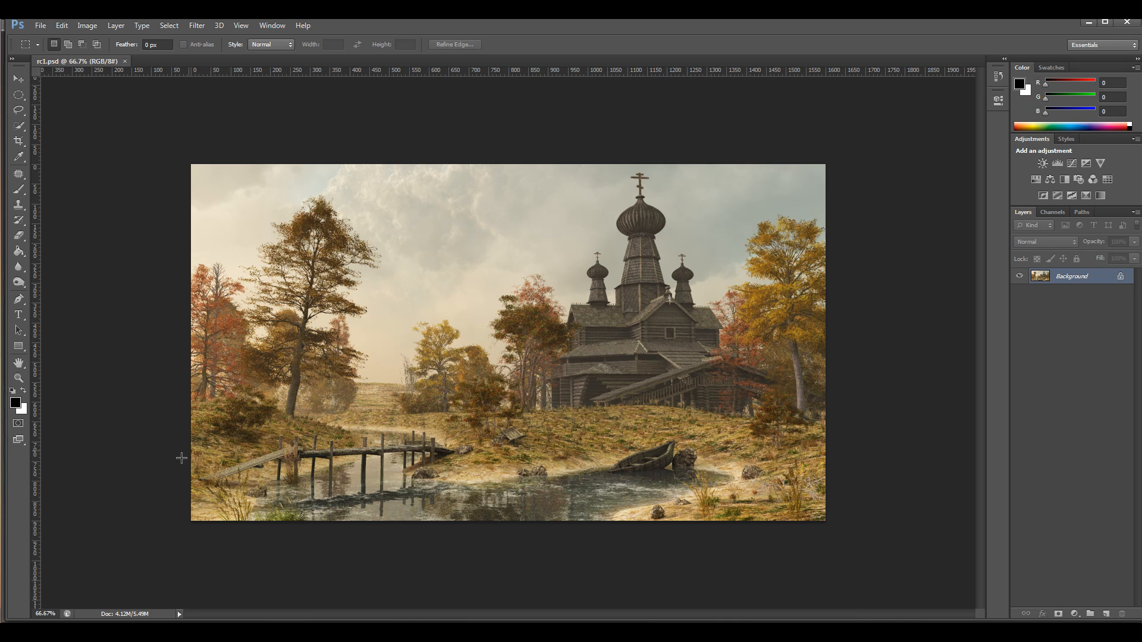
{"action": "left_click", "coordinate": [18, 378]}
{"action": "left_click", "coordinate": [550, 378]}
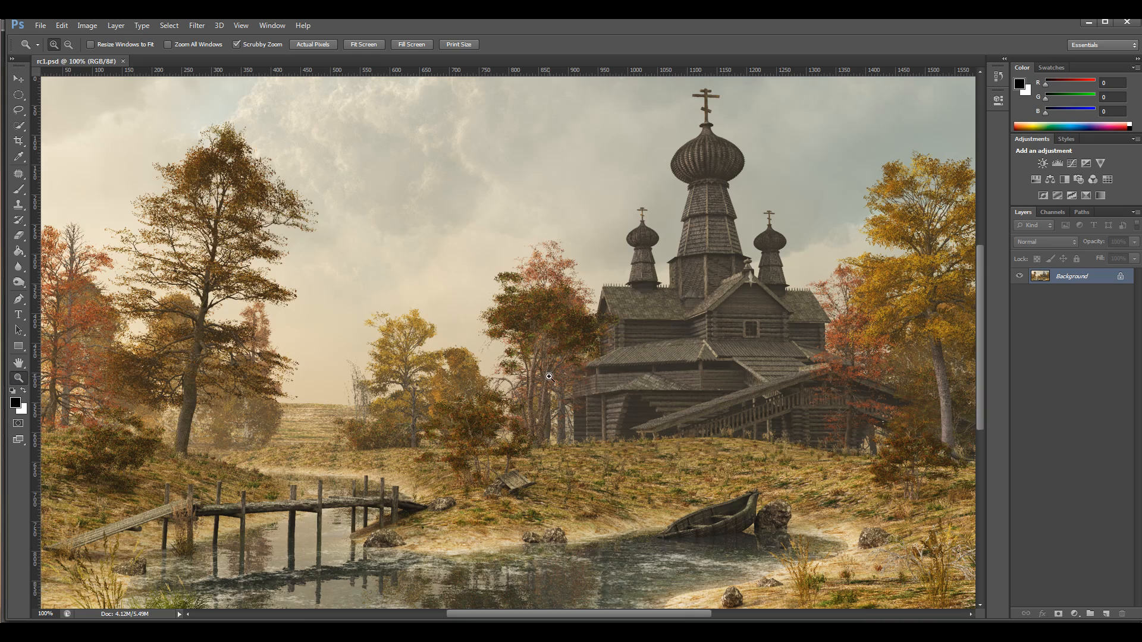
{"action": "mouse_move", "coordinate": [593, 390]}
{"action": "left_mouse_down"}
{"action": "mouse_move", "coordinate": [568, 389]}
{"action": "mouse_move", "coordinate": [636, 389]}
{"action": "mouse_move", "coordinate": [575, 387]}
{"action": "left_mouse_up"}
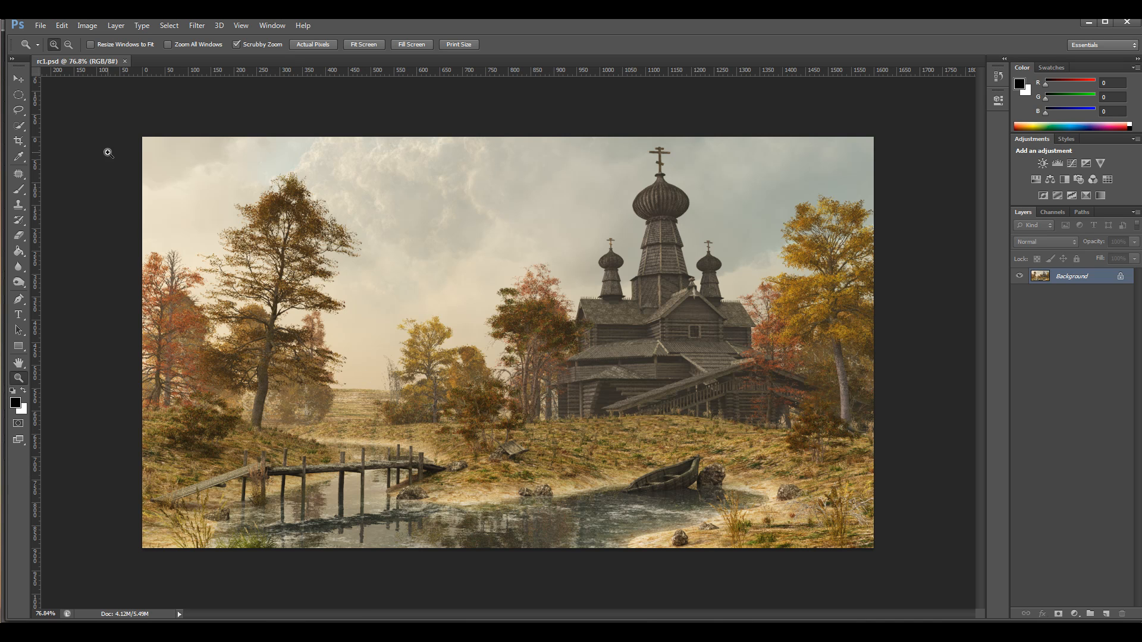
Duplicate the Background layer twice and put both copies in a new group with the Overlay blend mode.
{"action": "left_click", "coordinate": [19, 79]}
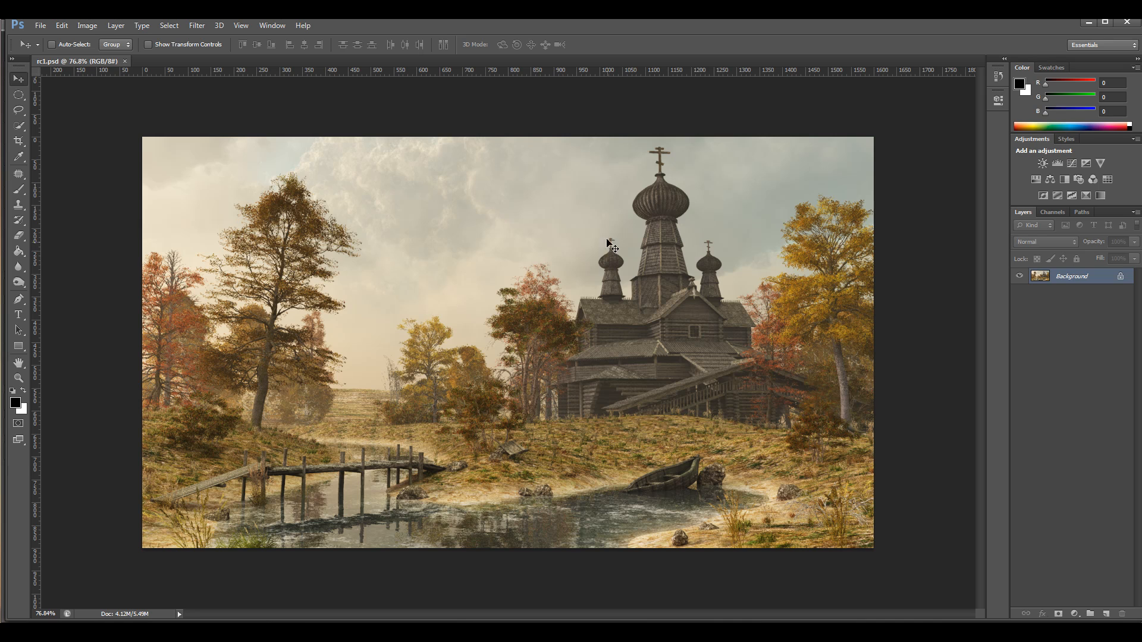
{"action": "left_click_drag", "start_coordinate": [1076, 278], "coordinate": [1106, 613]}
{"action": "left_click_drag", "start_coordinate": [1080, 278], "coordinate": [1107, 614]}
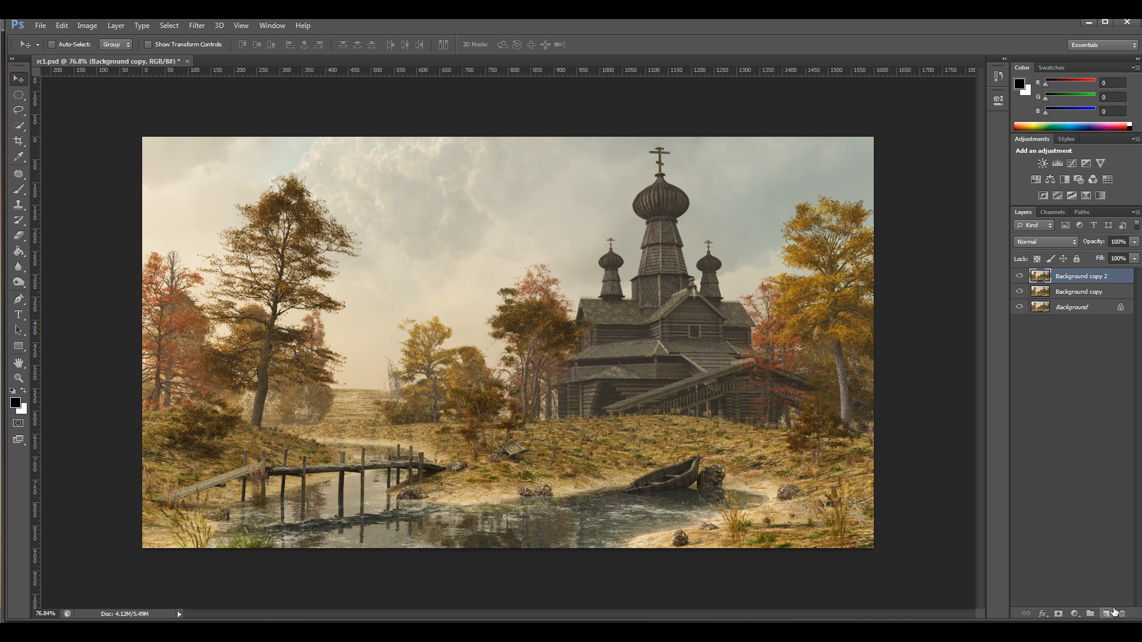
{"action": "left_click", "coordinate": [1081, 292], "text": "shift"}
{"action": "left_click", "coordinate": [1136, 212]}
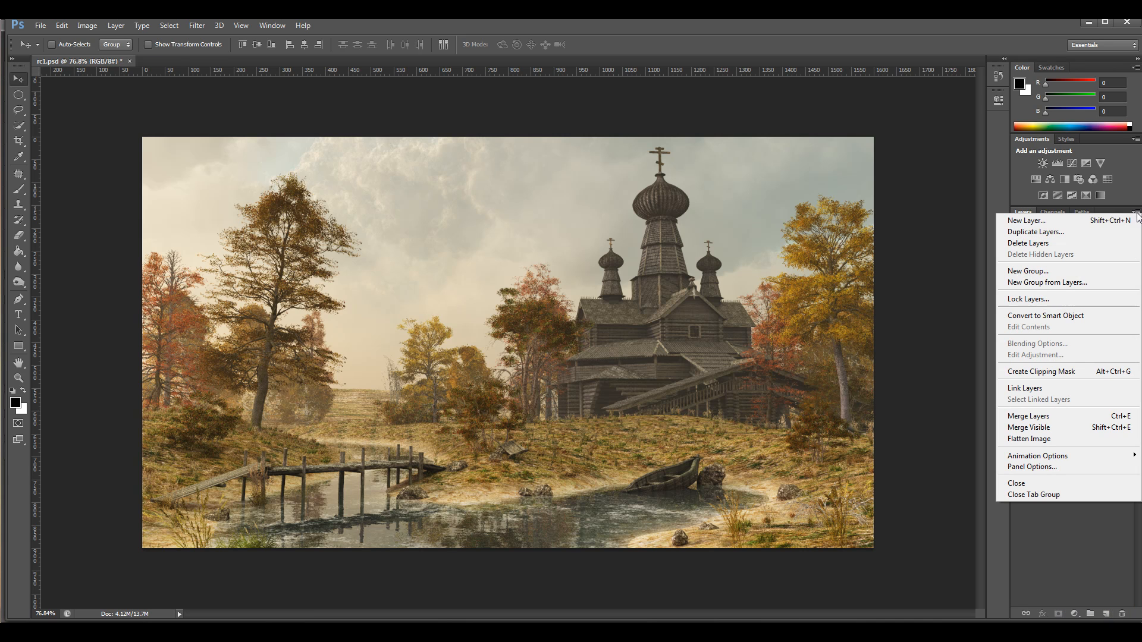
{"action": "left_click", "coordinate": [1059, 283]}
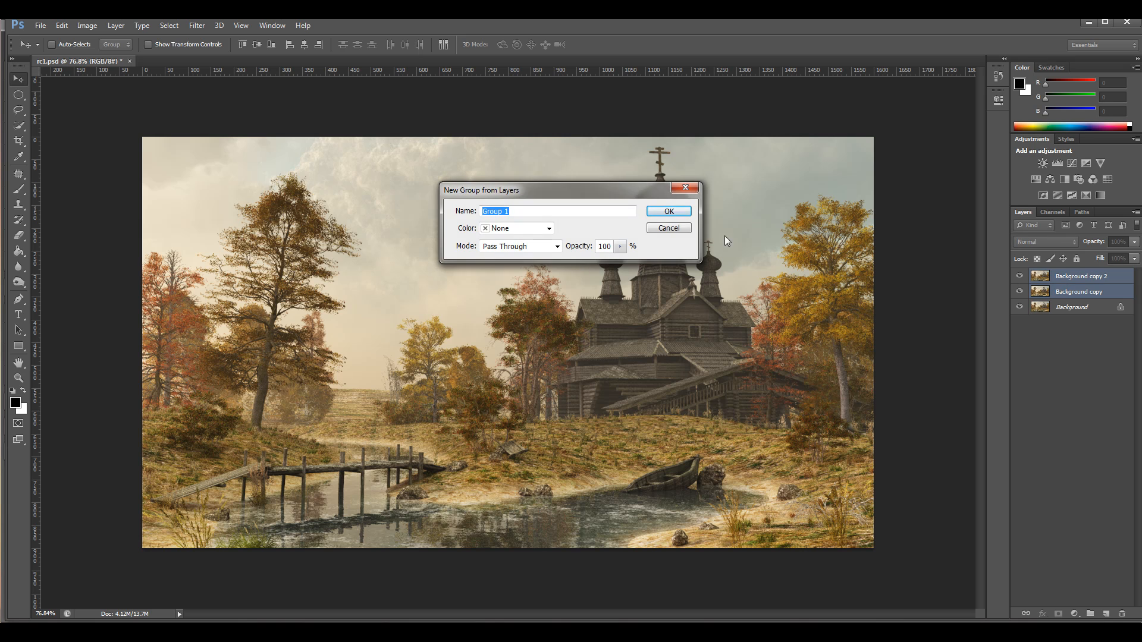
{"action": "left_click", "coordinate": [669, 211]}
{"action": "left_click", "coordinate": [1074, 242]}
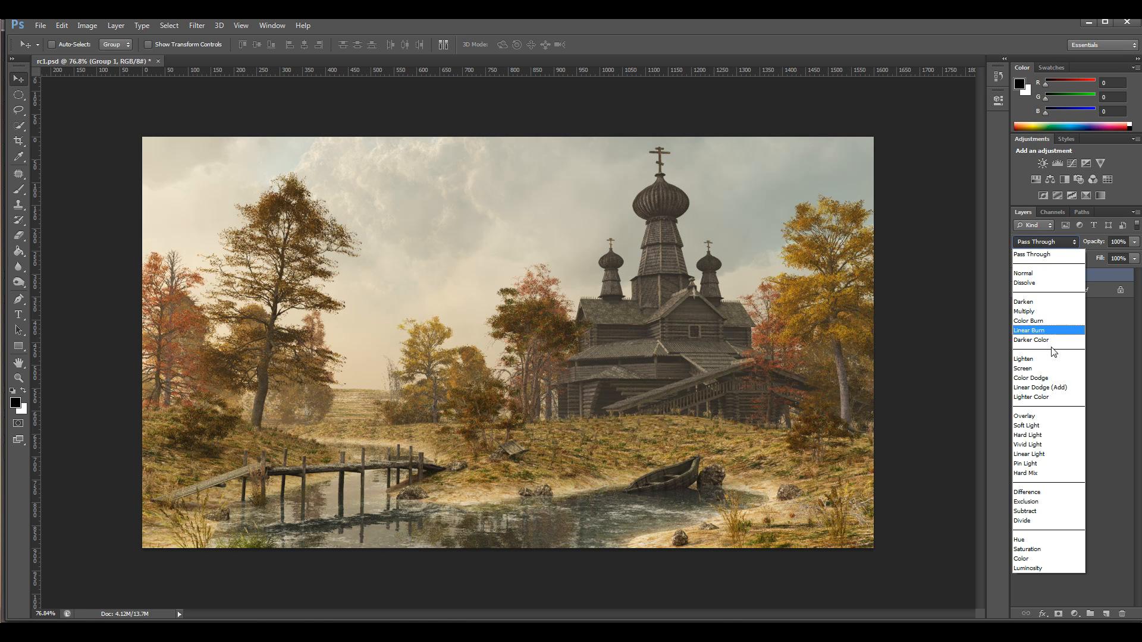
{"action": "left_click", "coordinate": [1060, 416]}
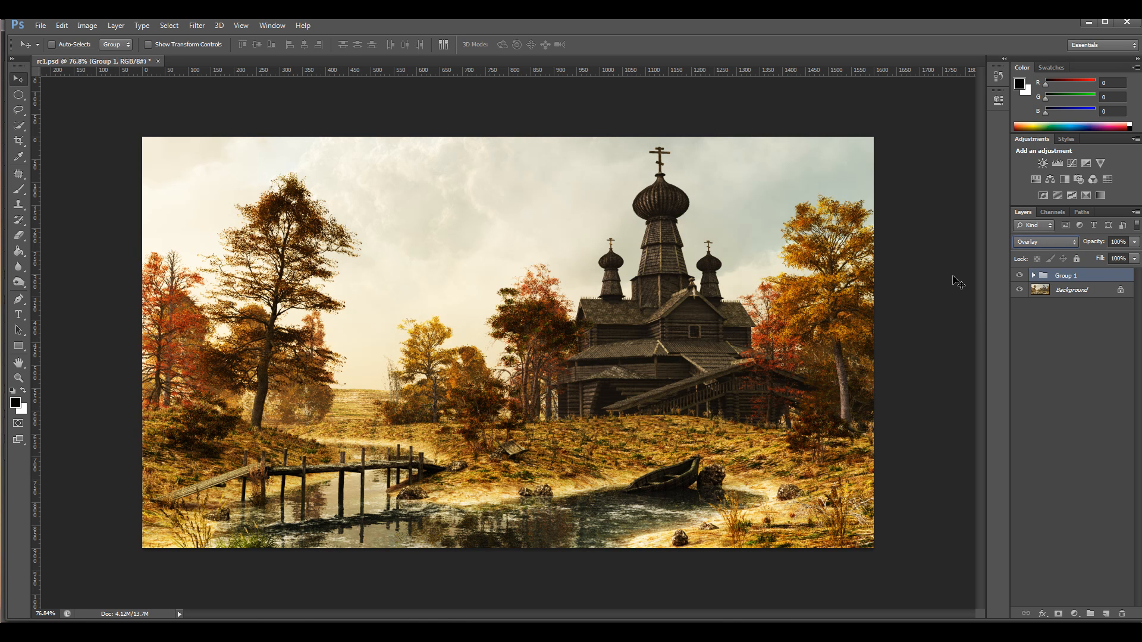
Set the upper layer copy inside the group to the Vivid Light blend mode and invert its colors.
{"action": "left_click", "coordinate": [1033, 276]}
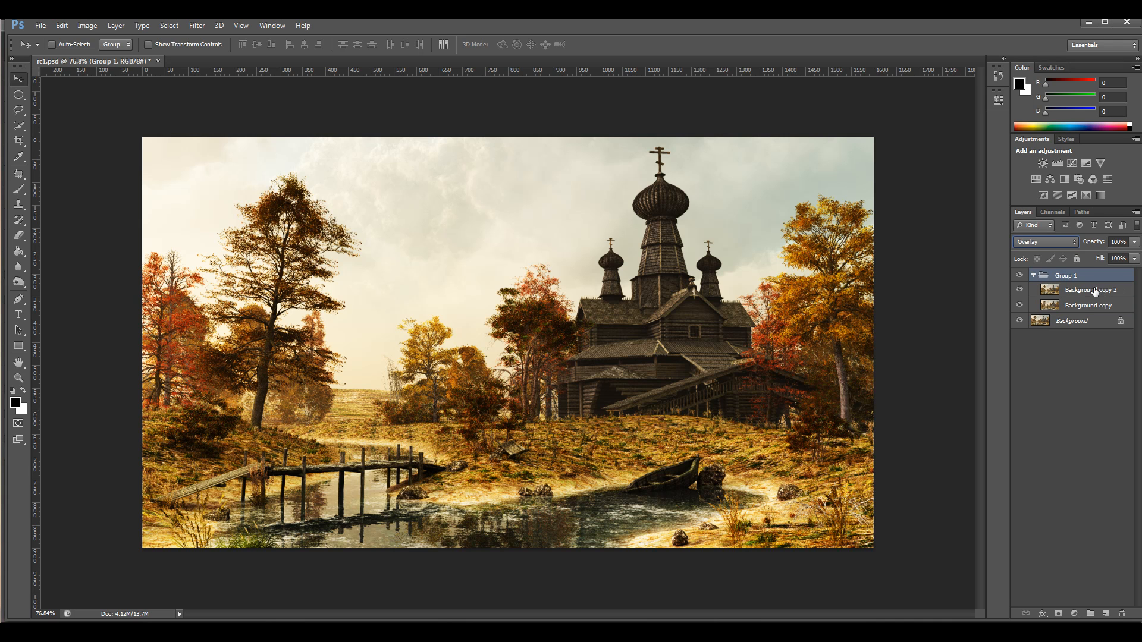
{"action": "left_click", "coordinate": [1060, 291]}
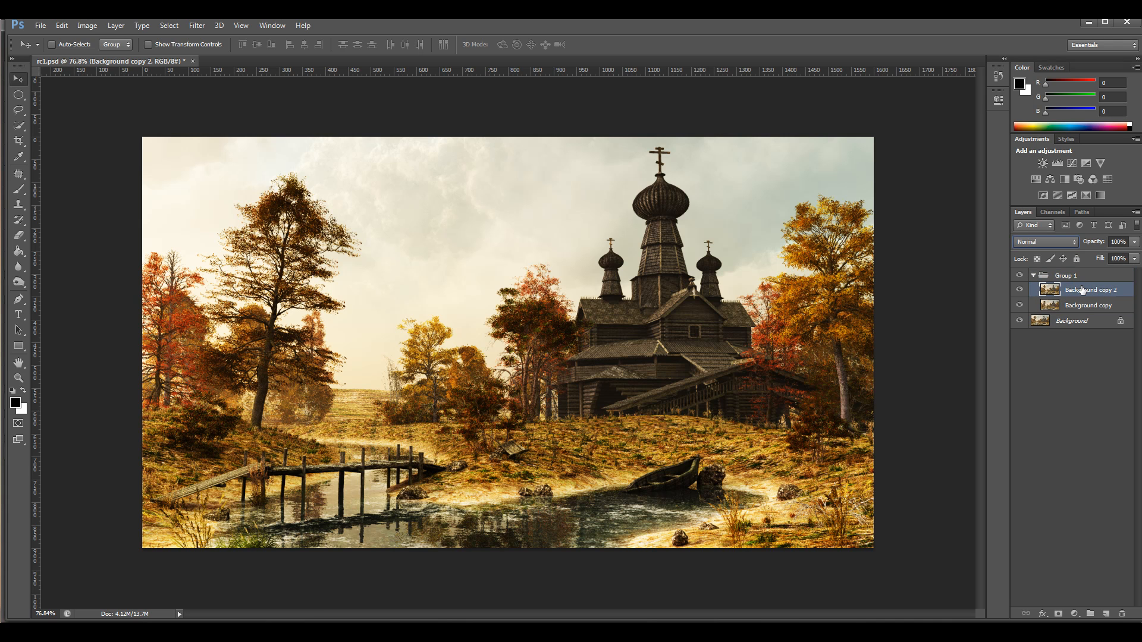
{"action": "left_click", "coordinate": [1061, 243]}
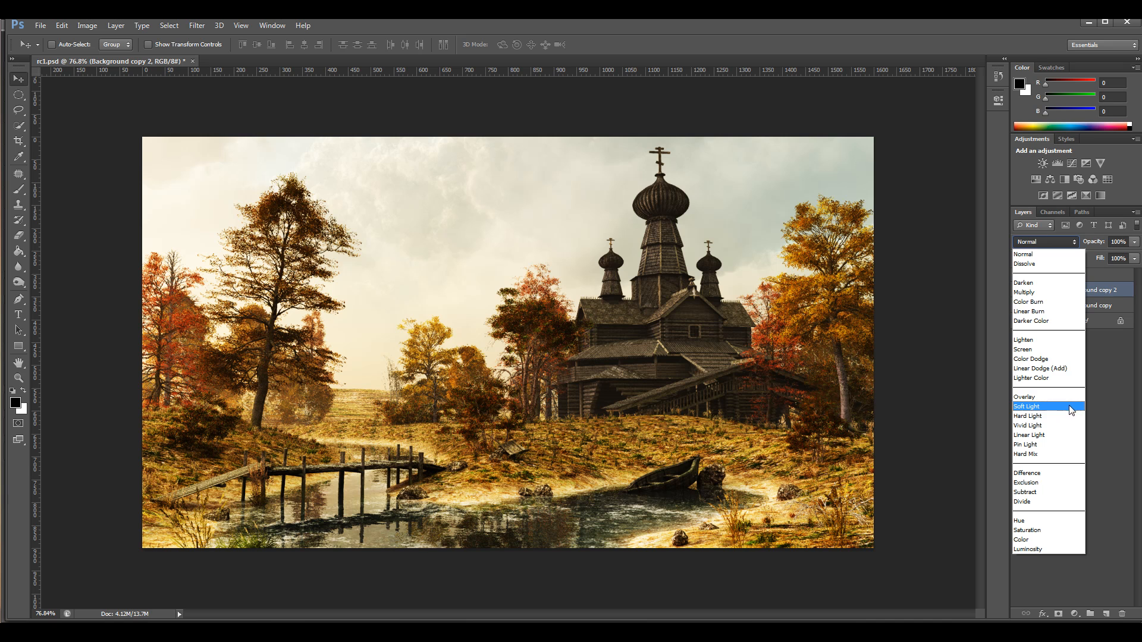
{"action": "left_click", "coordinate": [1060, 425]}
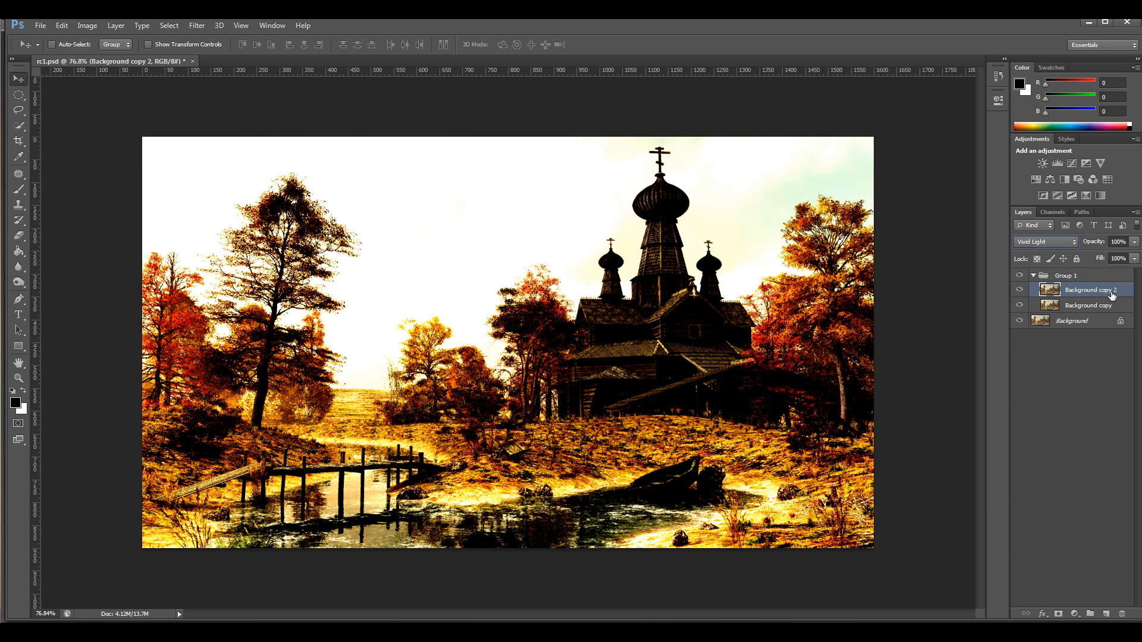
{"action": "key", "text": "ctrl+i"}
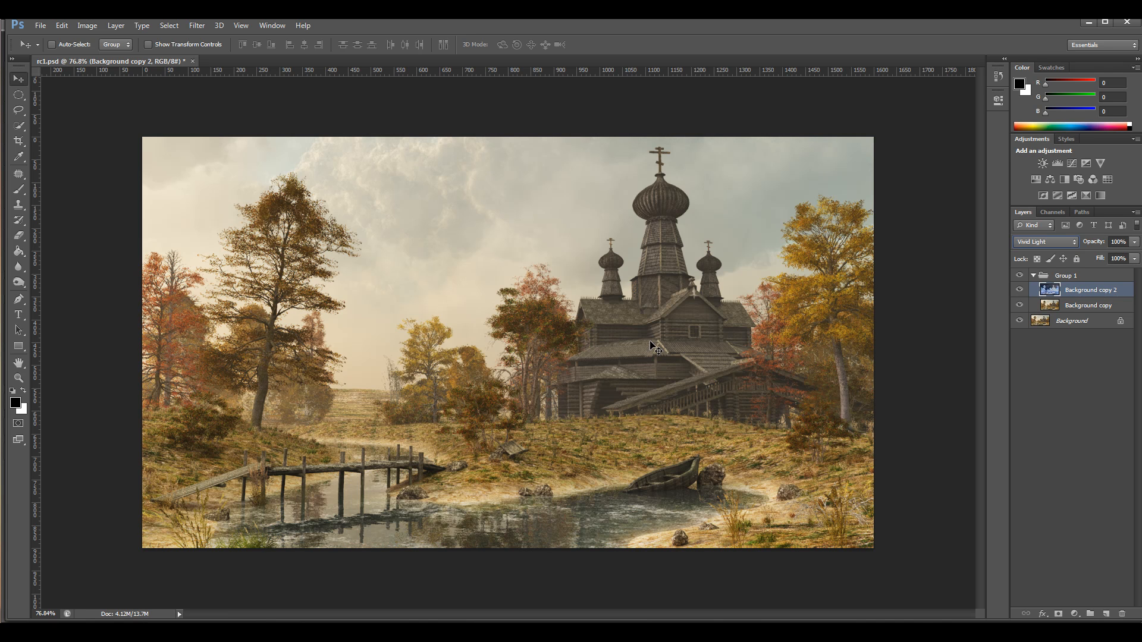
Apply a Surface Blur to the inverted layer copy, comparing with and without preview and fine-tuning the radius.
{"action": "left_click", "coordinate": [18, 378]}
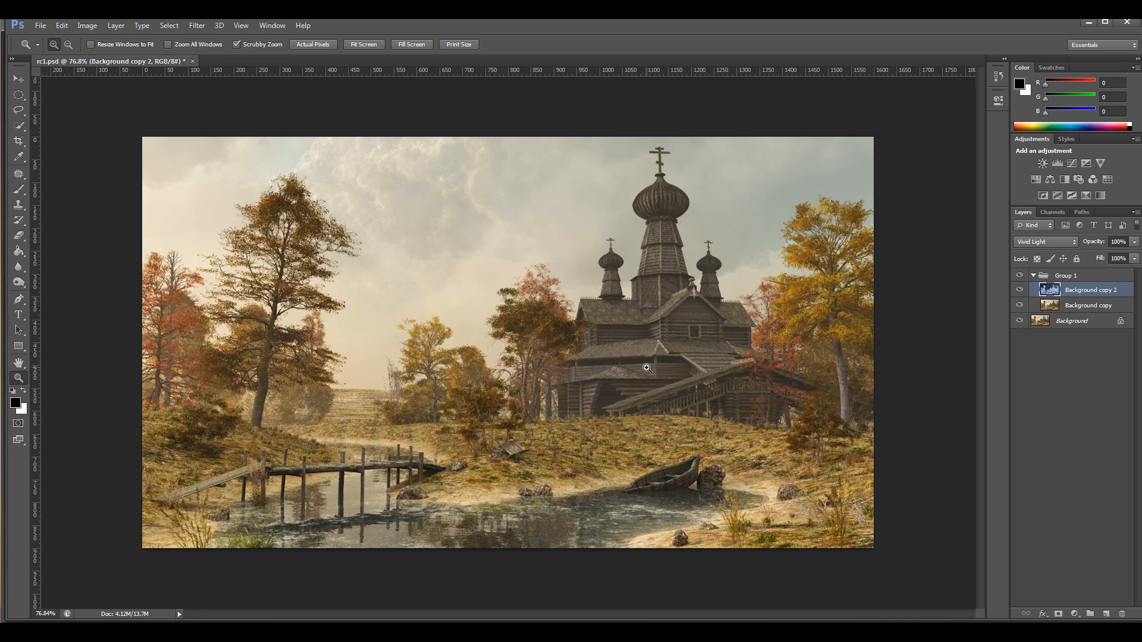
{"action": "left_click_drag", "start_coordinate": [671, 292], "coordinate": [702, 319]}
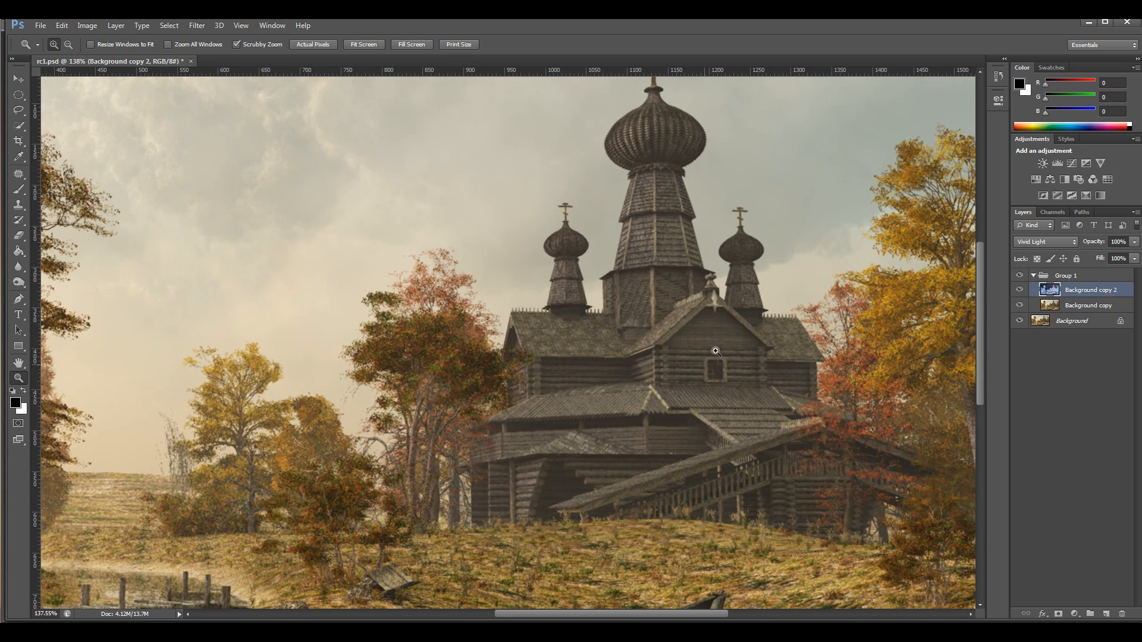
{"action": "left_click", "coordinate": [195, 27]}
{"action": "mouse_move", "coordinate": [292, 147]}
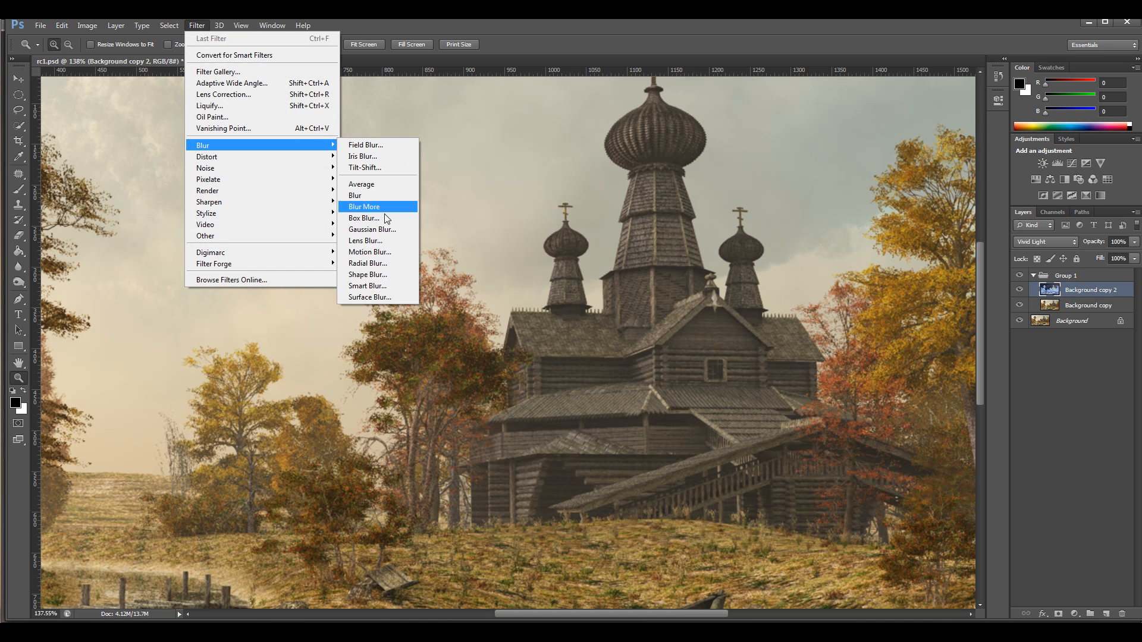
{"action": "left_click", "coordinate": [377, 302]}
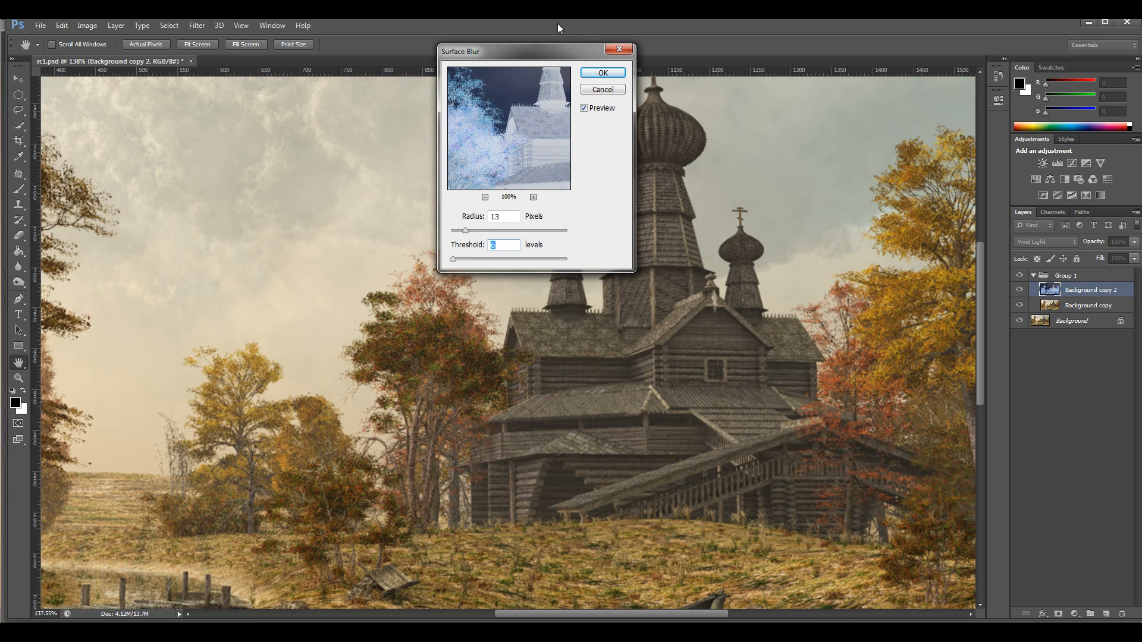
{"action": "left_click_drag", "start_coordinate": [564, 50], "coordinate": [434, 194]}
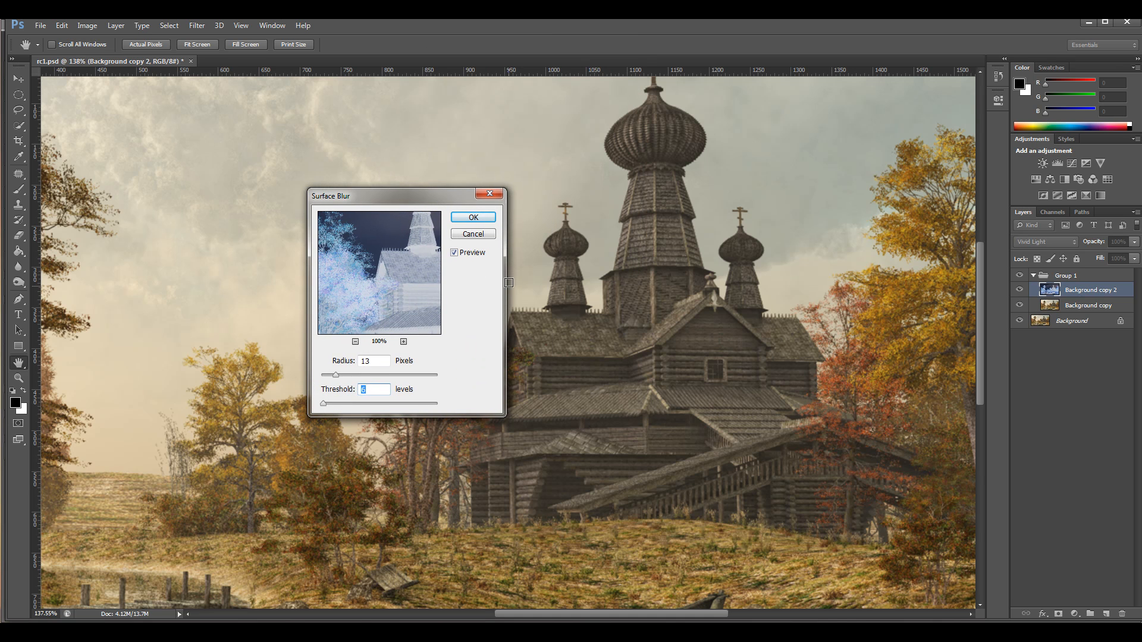
{"action": "left_click", "coordinate": [455, 253]}
{"action": "left_click", "coordinate": [456, 255]}
{"action": "left_click", "coordinate": [455, 254]}
{"action": "mouse_move", "coordinate": [348, 379]}
{"action": "left_mouse_down"}
{"action": "mouse_move", "coordinate": [371, 383]}
{"action": "mouse_move", "coordinate": [334, 380]}
{"action": "left_mouse_up"}
{"action": "left_click", "coordinate": [489, 218]}
Collapse the layer group and create two more duplicates of the Background layer beneath it.
{"action": "left_click_drag", "start_coordinate": [571, 315], "coordinate": [547, 314]}
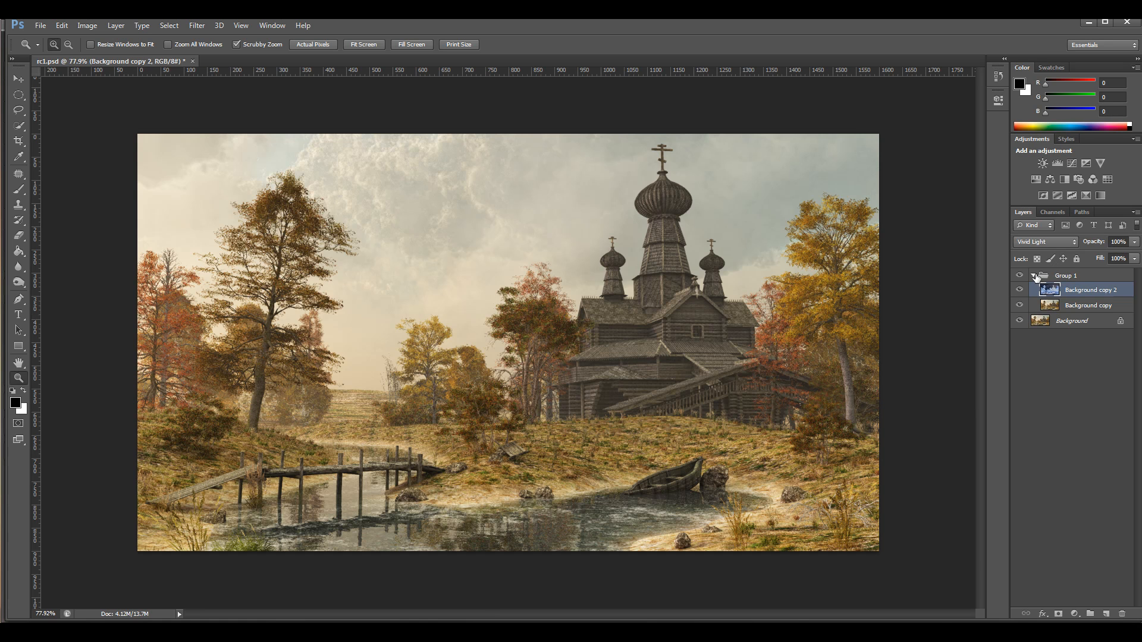
{"action": "left_click", "coordinate": [1035, 276]}
{"action": "left_click_drag", "start_coordinate": [1072, 291], "coordinate": [1097, 614]}
{"action": "left_click_drag", "start_coordinate": [1077, 306], "coordinate": [1106, 613]}
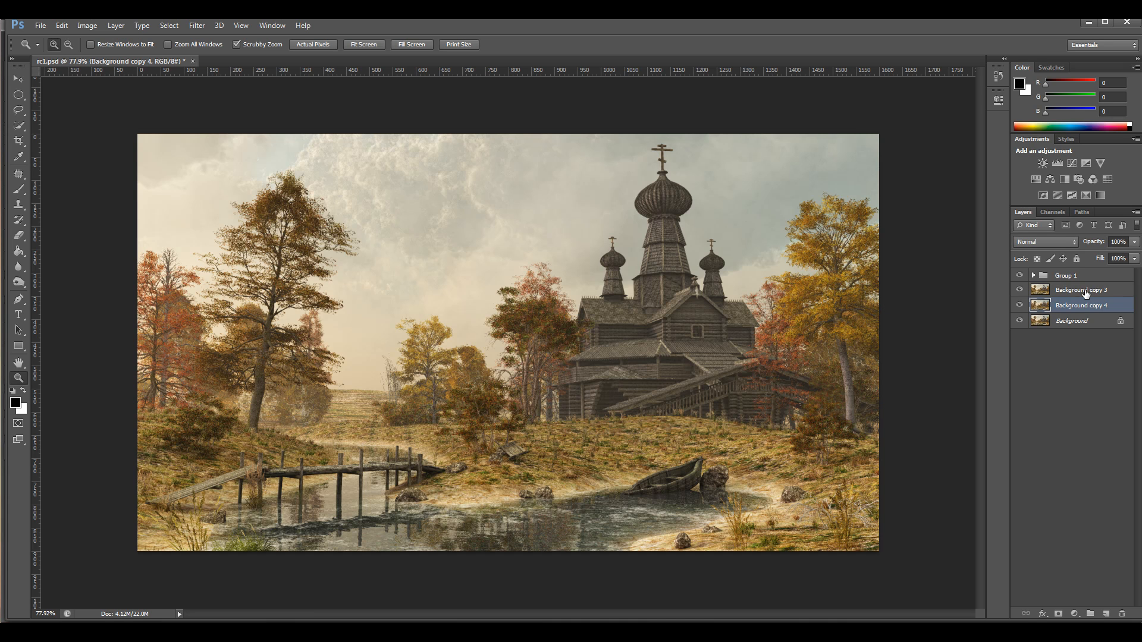
Apply a High Pass filter with a 0.8-pixel radius to Background copy 3 and set its blend mode to Overlay.
{"action": "left_click", "coordinate": [1086, 294]}
{"action": "left_click", "coordinate": [197, 25]}
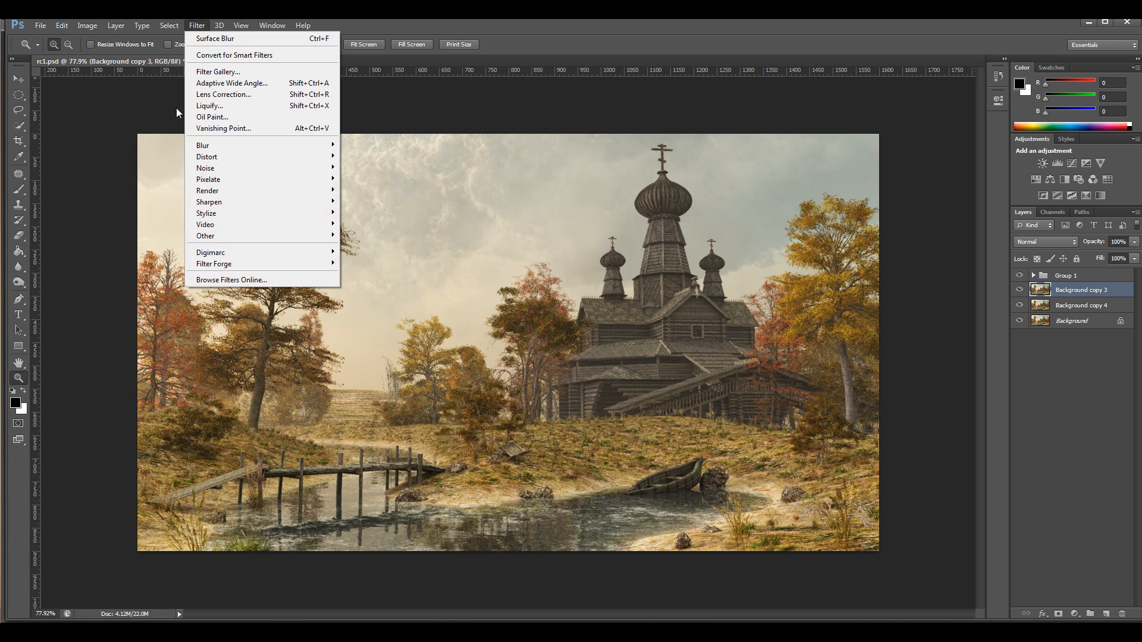
{"action": "mouse_move", "coordinate": [252, 238]}
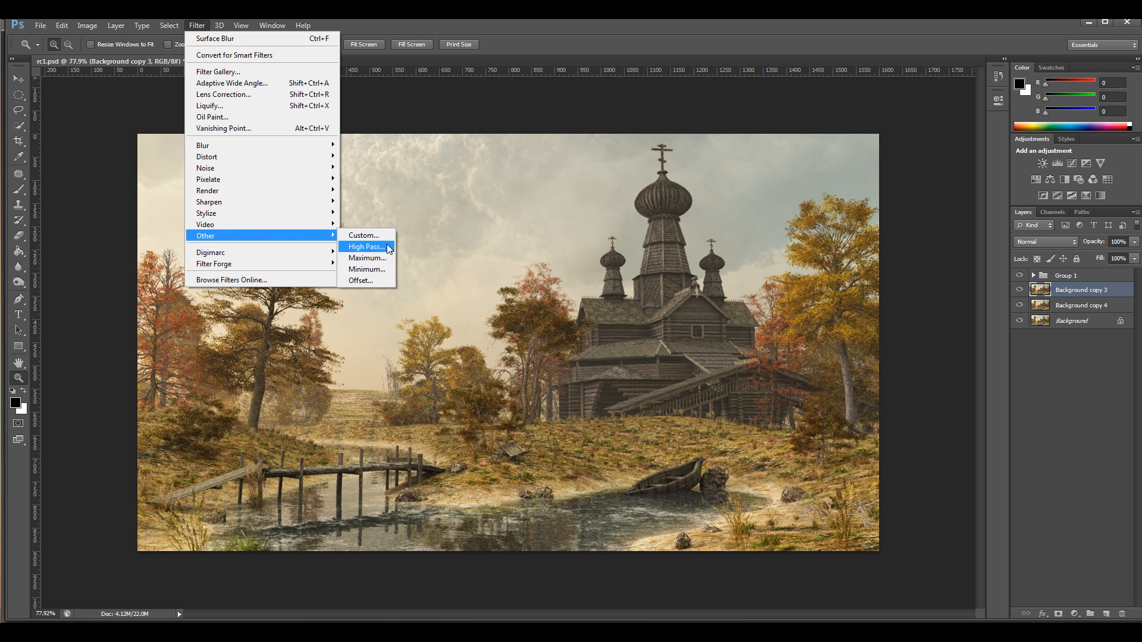
{"action": "left_click", "coordinate": [365, 246]}
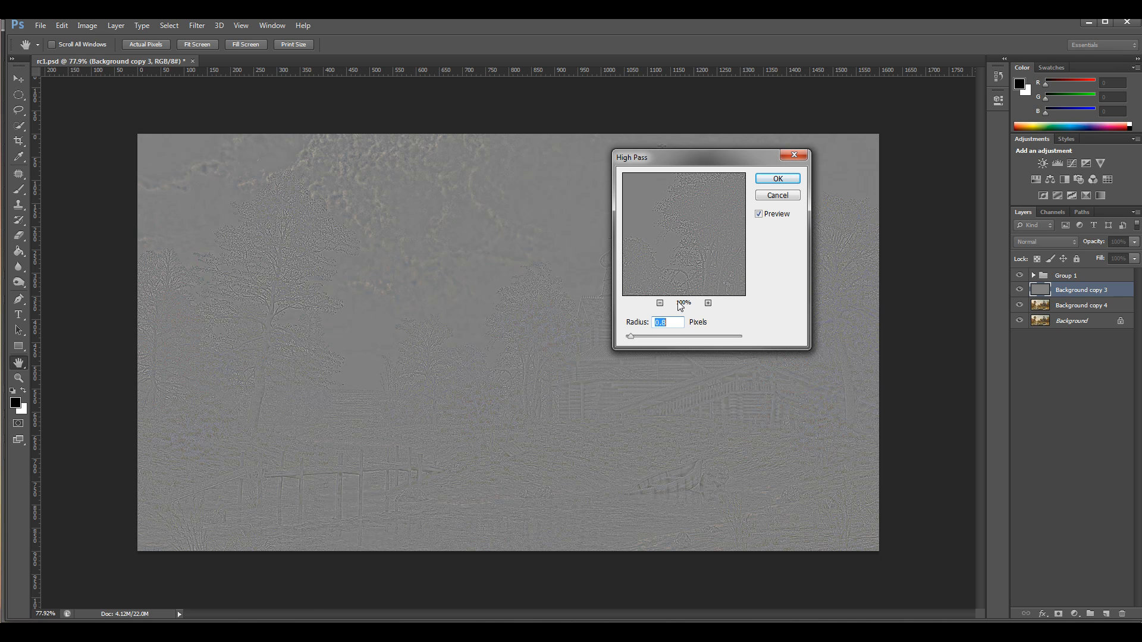
{"action": "left_click", "coordinate": [767, 180]}
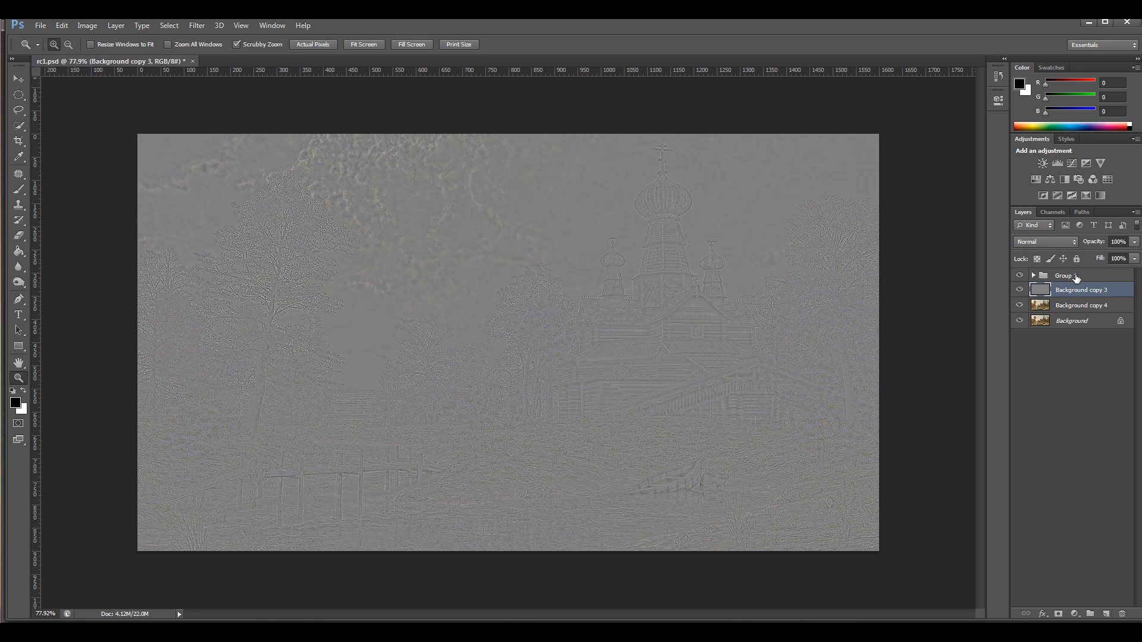
{"action": "left_click", "coordinate": [1065, 241]}
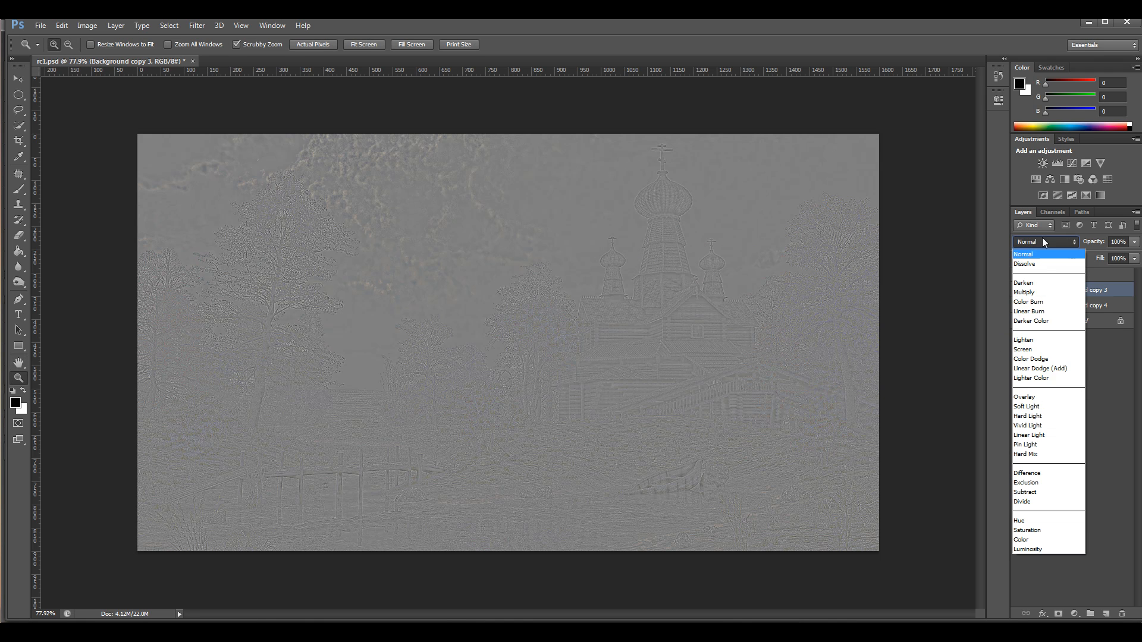
{"action": "left_click", "coordinate": [1049, 397]}
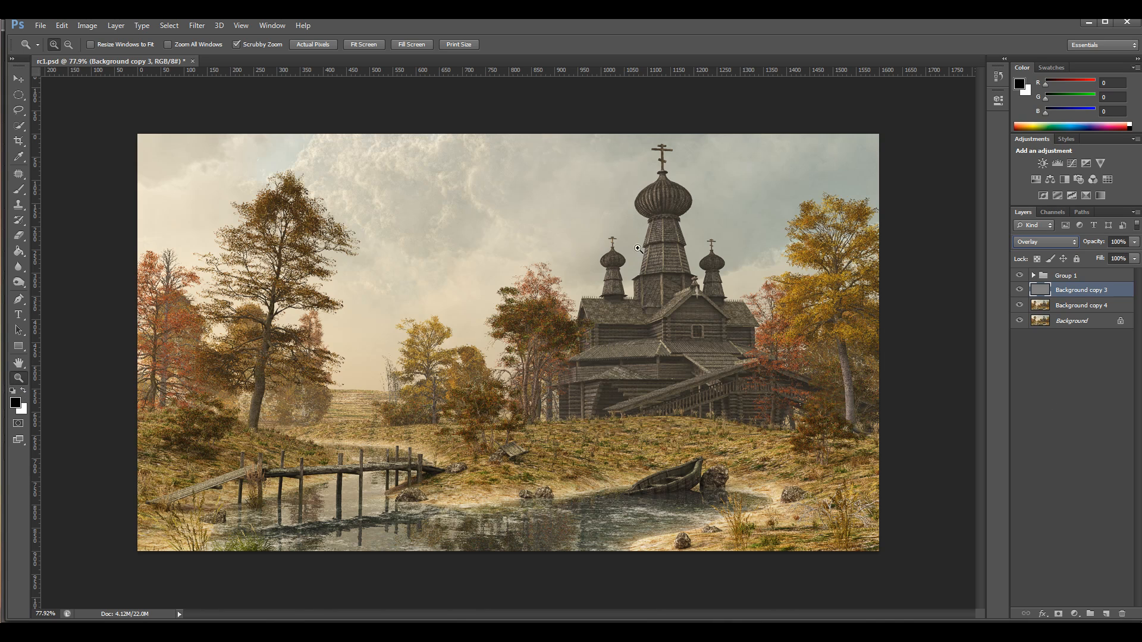
Compare the image with and without the high-pass sharpening layer.
{"action": "mouse_move", "coordinate": [604, 292]}
{"action": "left_mouse_down"}
{"action": "mouse_move", "coordinate": [630, 297]}
{"action": "mouse_move", "coordinate": [603, 300]}
{"action": "left_mouse_up"}
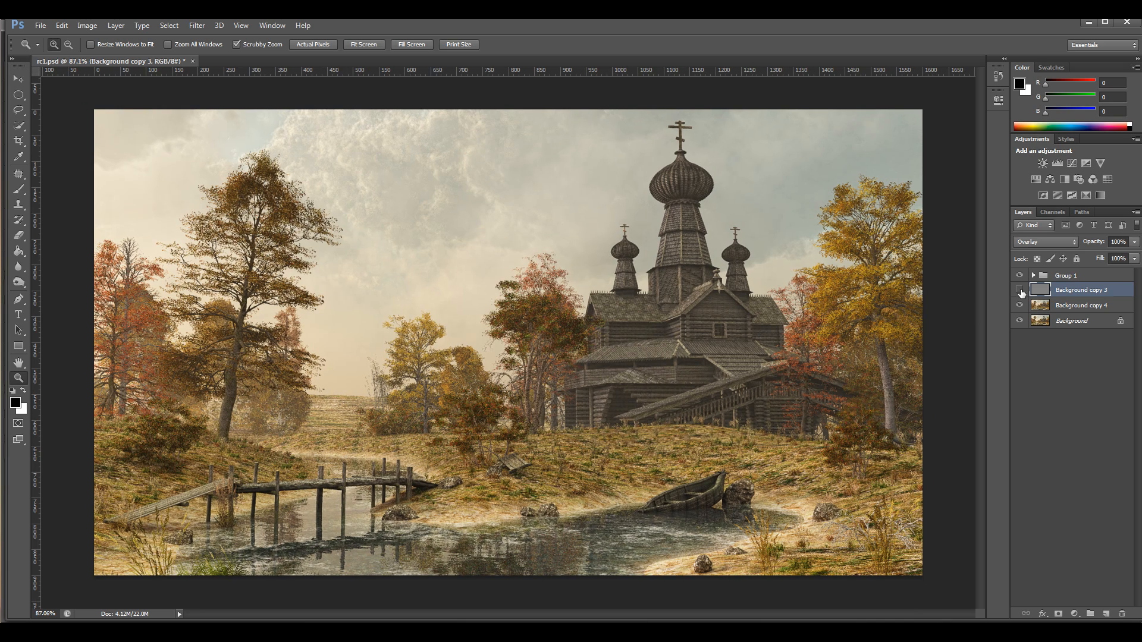
{"action": "left_click", "coordinate": [1021, 291]}
{"action": "left_click", "coordinate": [1020, 291]}
{"action": "left_click", "coordinate": [1020, 291]}
{"action": "left_click", "coordinate": [707, 369], "text": "alt"}
{"action": "left_click", "coordinate": [681, 364]}
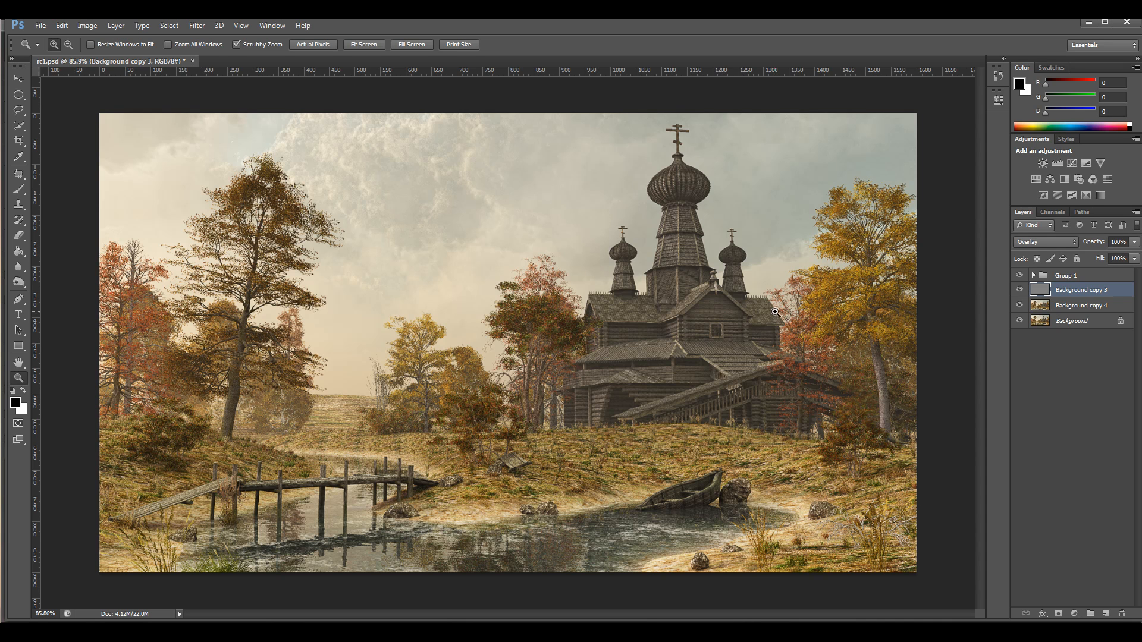
Merge Group 1, Background copy 3 and Background copy 4 into a single layer above the Background.
{"action": "left_click", "coordinate": [1079, 277]}
{"action": "left_click", "coordinate": [1086, 308]}
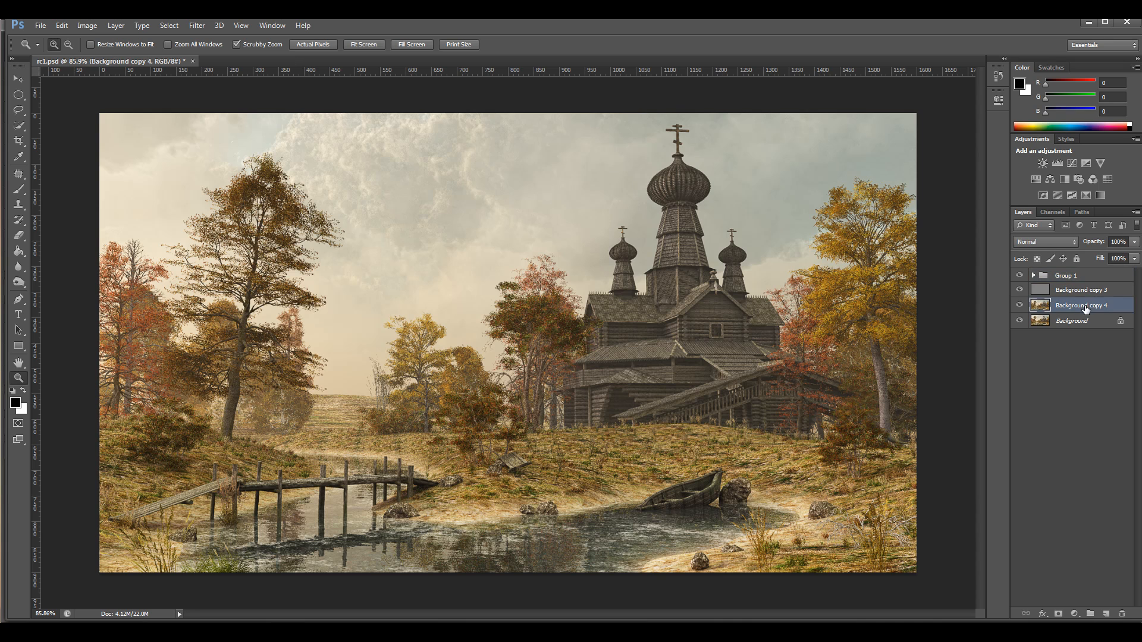
{"action": "left_click", "coordinate": [1086, 278], "text": "shift"}
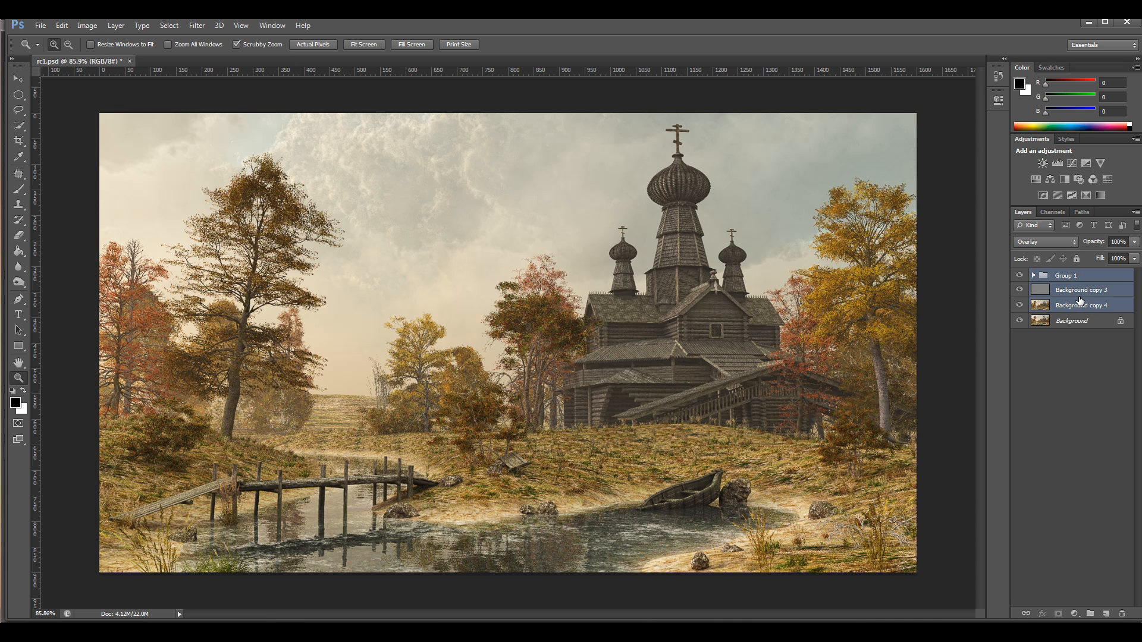
{"action": "key", "text": "ctrl+e"}
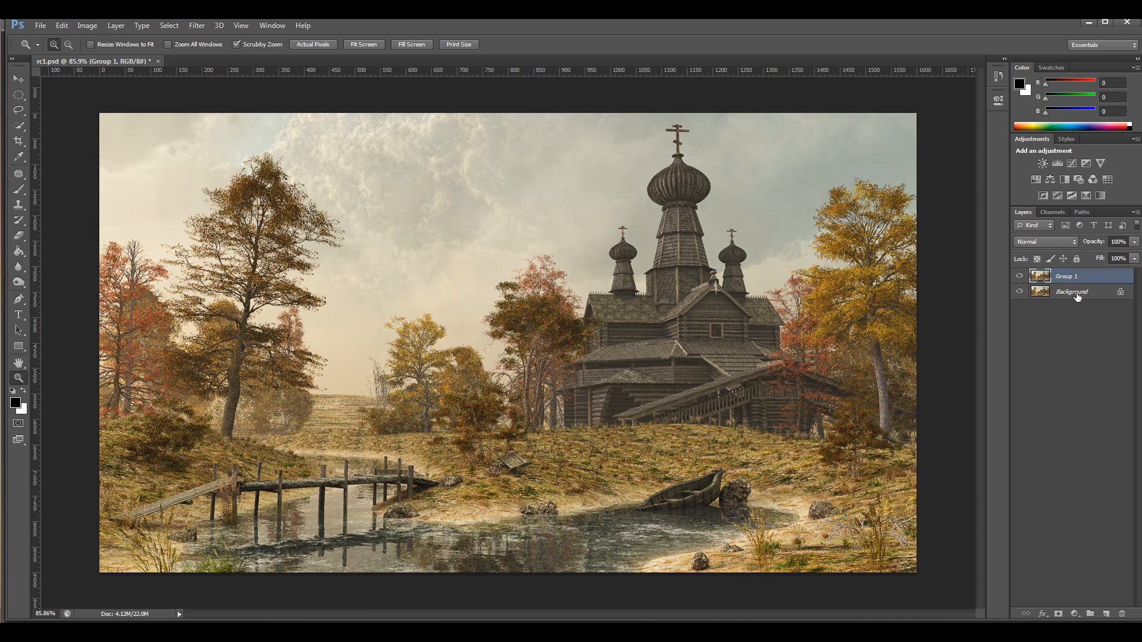
Compare the merged, sharpened layer with the original Background by toggling its visibility.
{"action": "left_click", "coordinate": [1019, 276]}
{"action": "left_click", "coordinate": [1020, 275]}
{"action": "left_click", "coordinate": [1019, 277]}
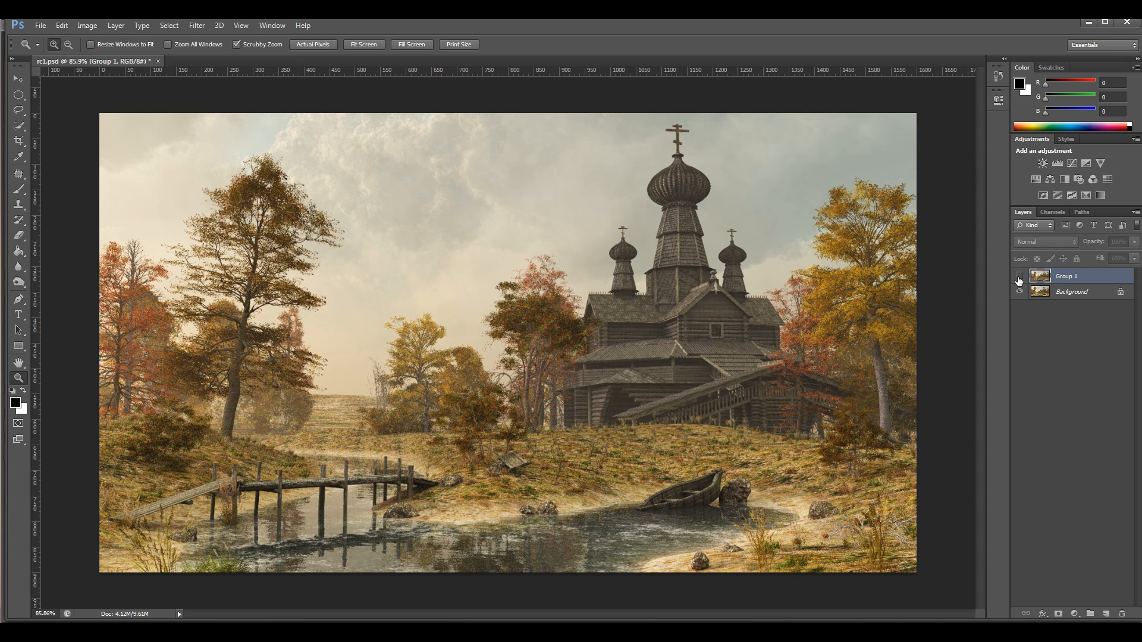
Compare Group 1 with the Background once more and duplicate the Group 1 layer.
{"action": "left_click", "coordinate": [1019, 278]}
{"action": "left_click", "coordinate": [1019, 279]}
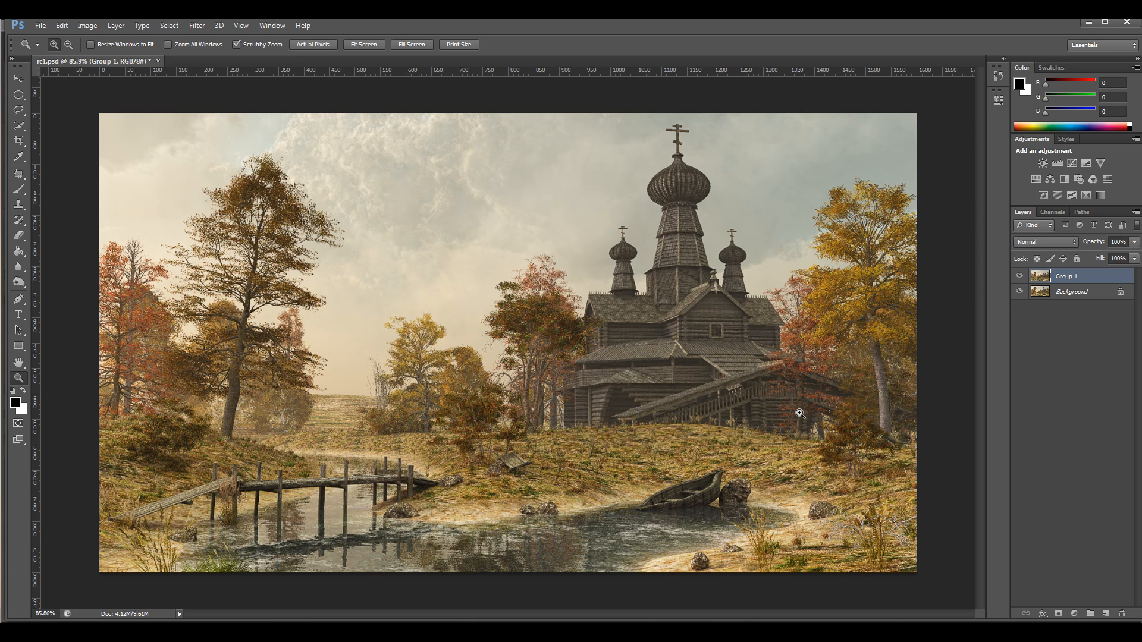
{"action": "left_click_drag", "start_coordinate": [1071, 277], "coordinate": [1108, 613]}
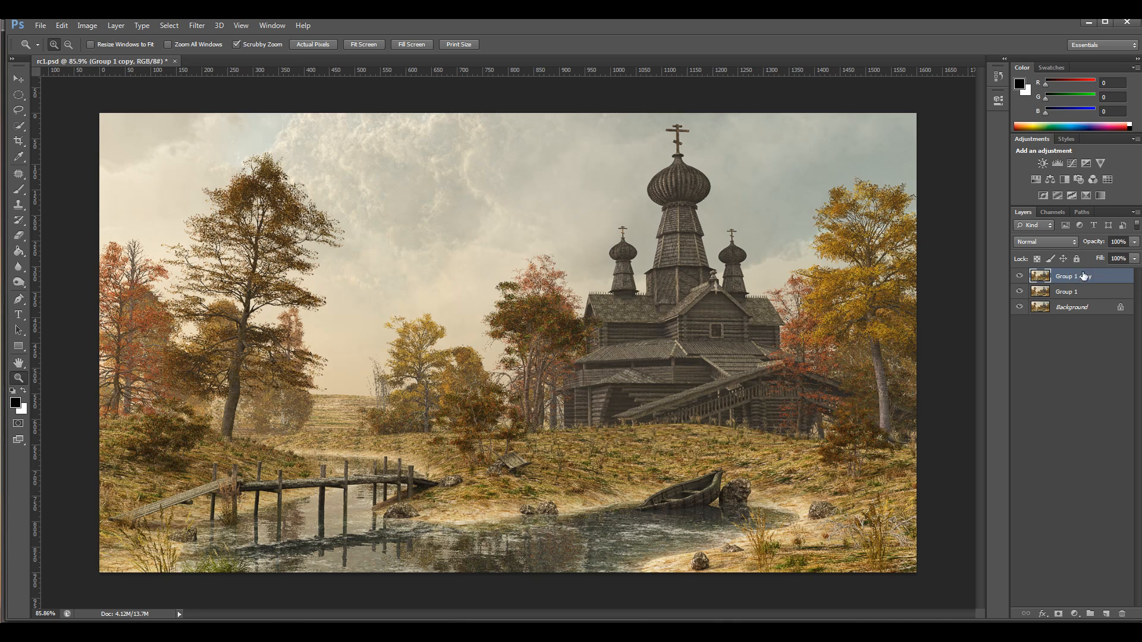
Apply an Unsharp Mask to Group 1 copy with an amount of 28%, a radius of 1.0 pixel and a threshold of 4 levels.
{"action": "left_click_drag", "start_coordinate": [621, 326], "coordinate": [623, 326]}
{"action": "left_click", "coordinate": [197, 25]}
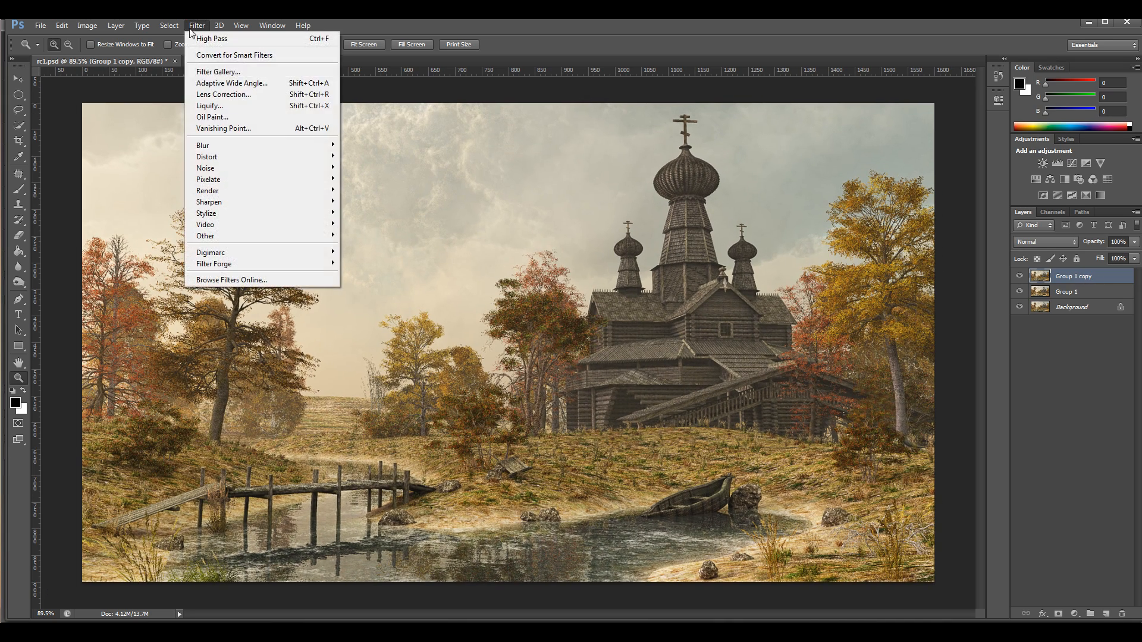
{"action": "mouse_move", "coordinate": [288, 202]}
{"action": "left_click", "coordinate": [383, 248]}
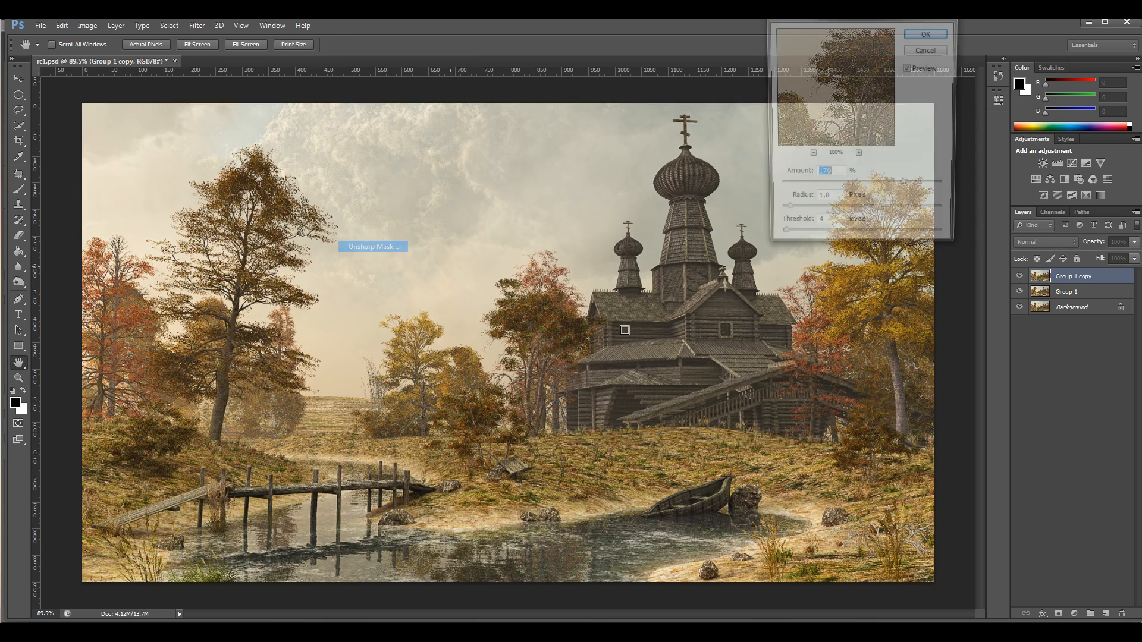
{"action": "mouse_move", "coordinate": [863, 189]}
{"action": "left_mouse_down"}
{"action": "mouse_move", "coordinate": [794, 186]}
{"action": "mouse_move", "coordinate": [849, 194]}
{"action": "left_mouse_up"}
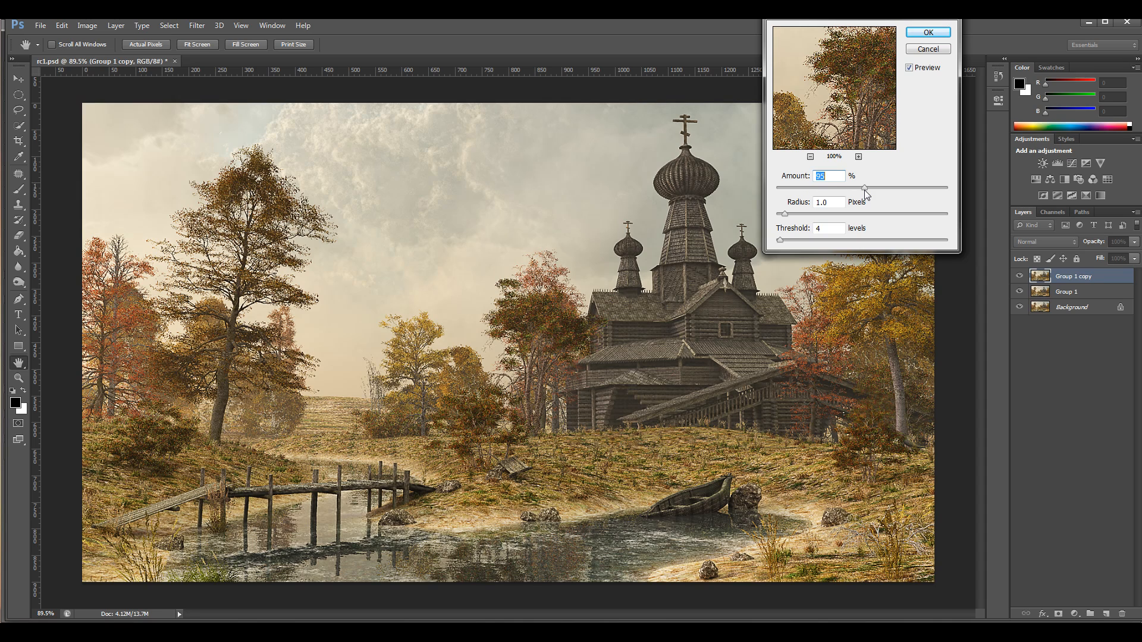
{"action": "left_click_drag", "start_coordinate": [865, 191], "coordinate": [804, 193]}
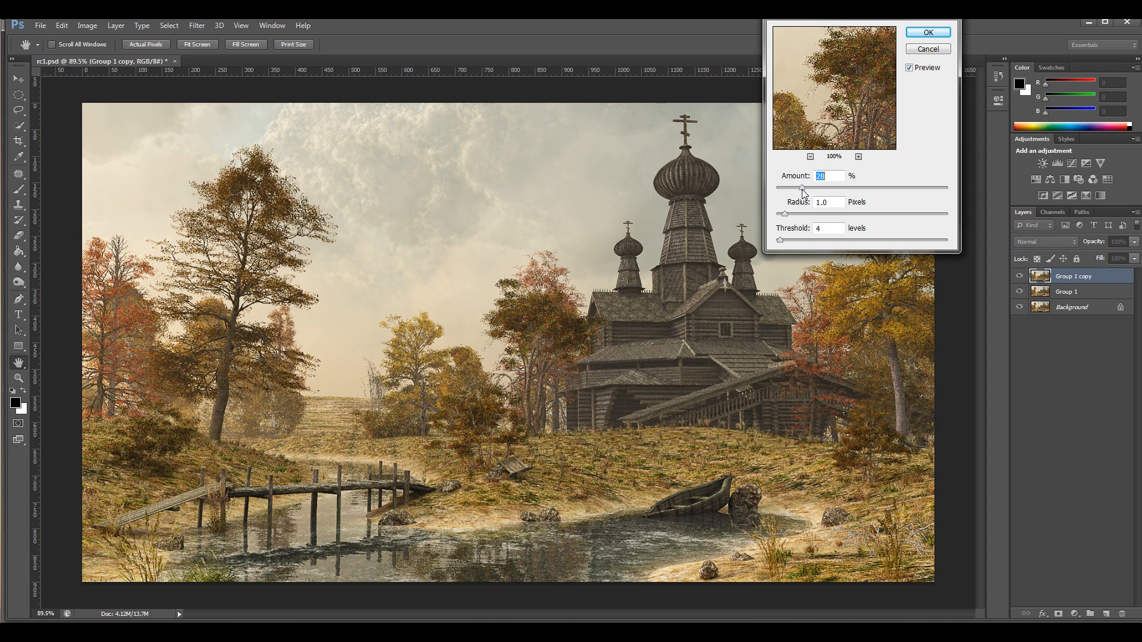
{"action": "left_click", "coordinate": [928, 32]}
Compare the image with and without the unsharp-masked Group 1 copy layer.
{"action": "key", "text": "z"}
{"action": "left_click", "coordinate": [1020, 278]}
{"action": "left_click", "coordinate": [1020, 277]}
{"action": "left_click", "coordinate": [1020, 278]}
{"action": "left_click", "coordinate": [1019, 277]}
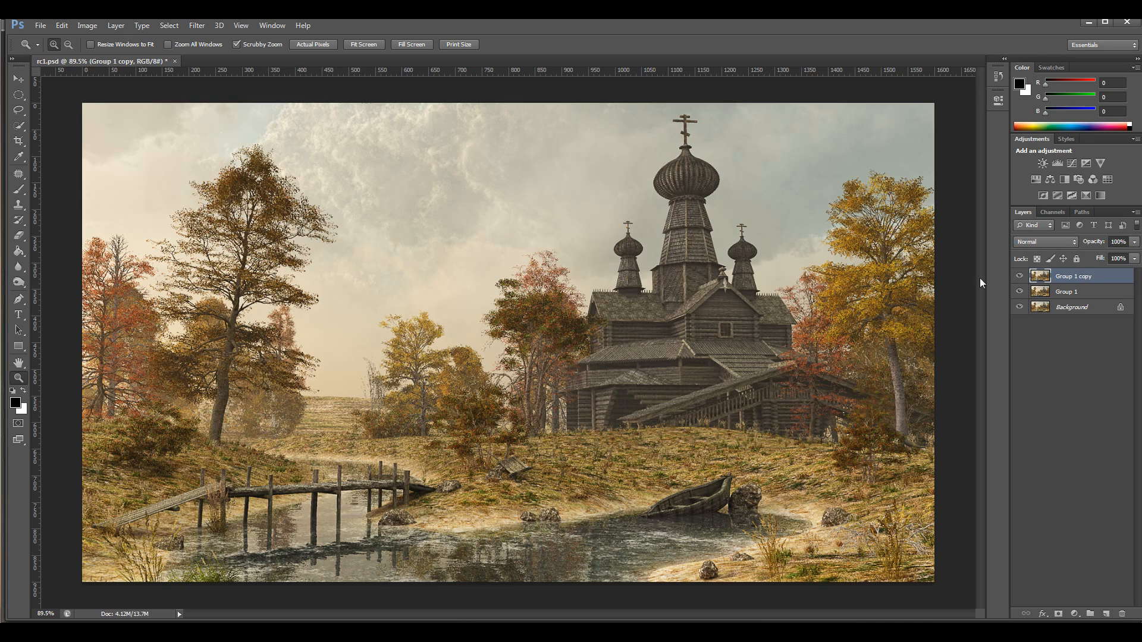
Hide Group 1 and compare Group 1 copy directly against the Background.
{"action": "left_click_drag", "start_coordinate": [425, 431], "coordinate": [406, 432]}
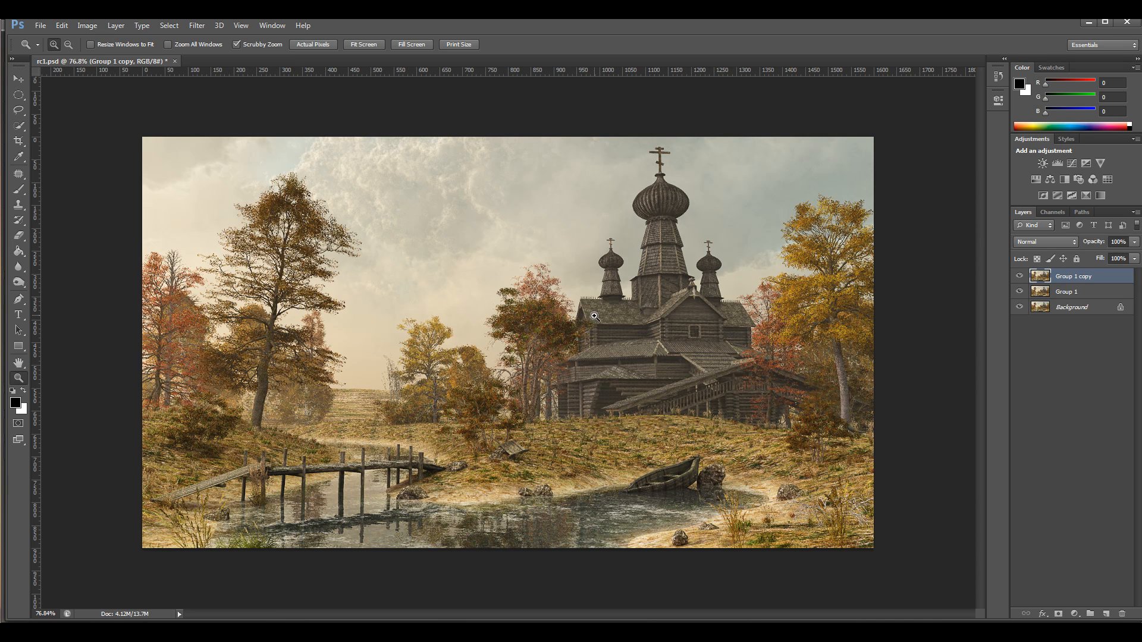
{"action": "left_click", "coordinate": [1020, 291]}
{"action": "left_click", "coordinate": [1020, 277]}
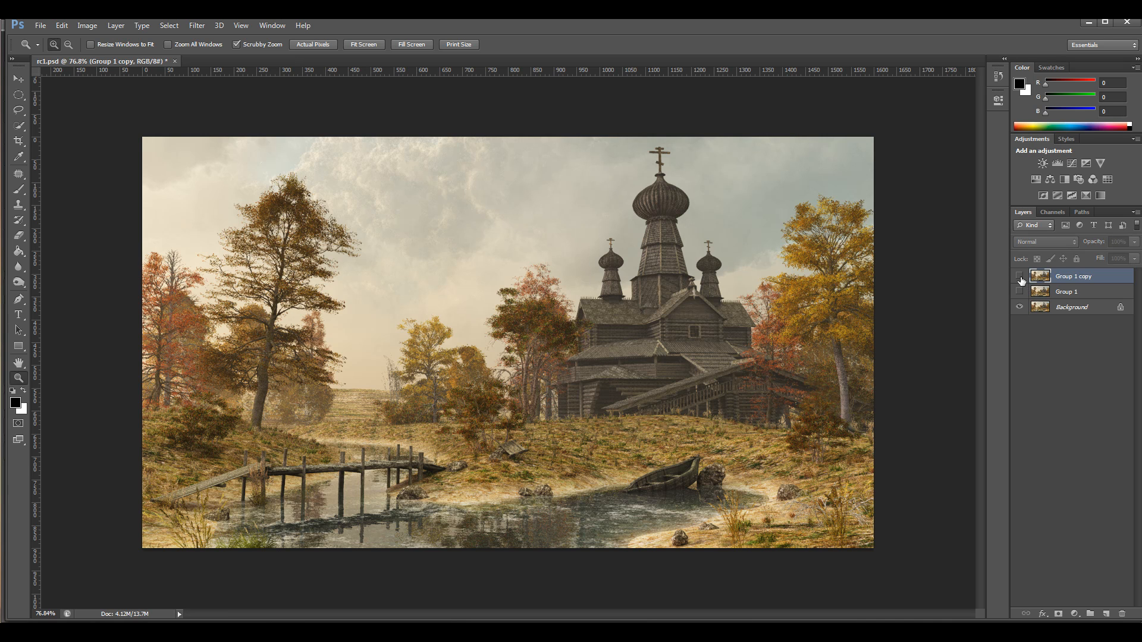
{"action": "left_click", "coordinate": [1020, 277]}
{"action": "left_click", "coordinate": [1023, 278]}
{"action": "left_click", "coordinate": [1023, 277]}
{"action": "left_click", "coordinate": [1023, 277]}
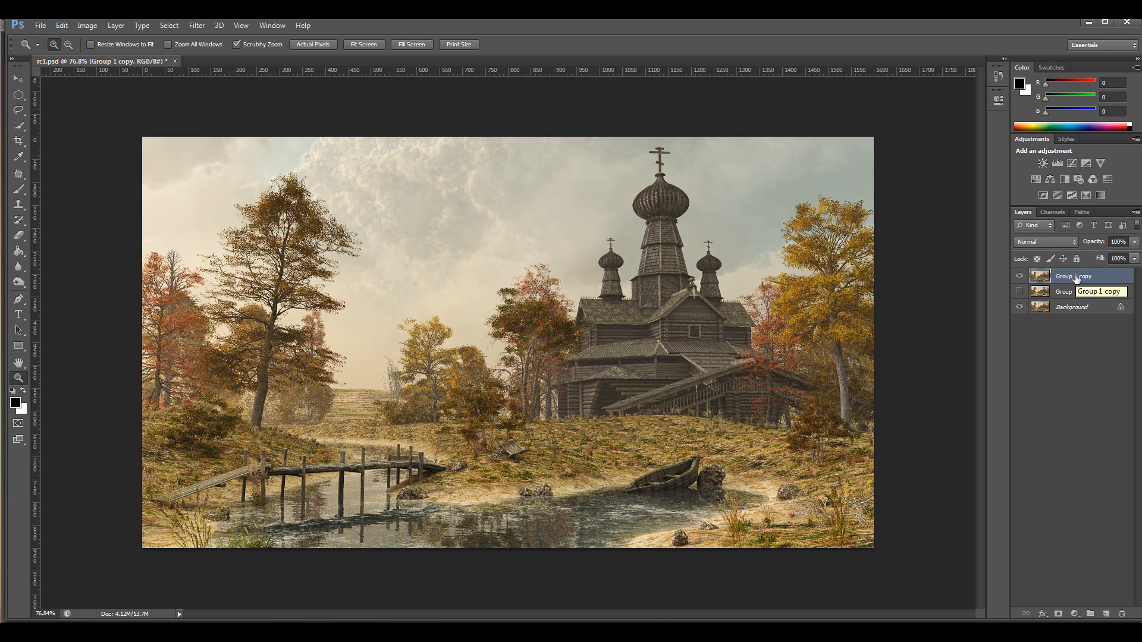
Duplicate Group 1 copy and open the duplicate in Filter Forge 3 with the user preset of the PhotoTone photo filter.
{"action": "left_click_drag", "start_coordinate": [1076, 278], "coordinate": [1106, 613]}
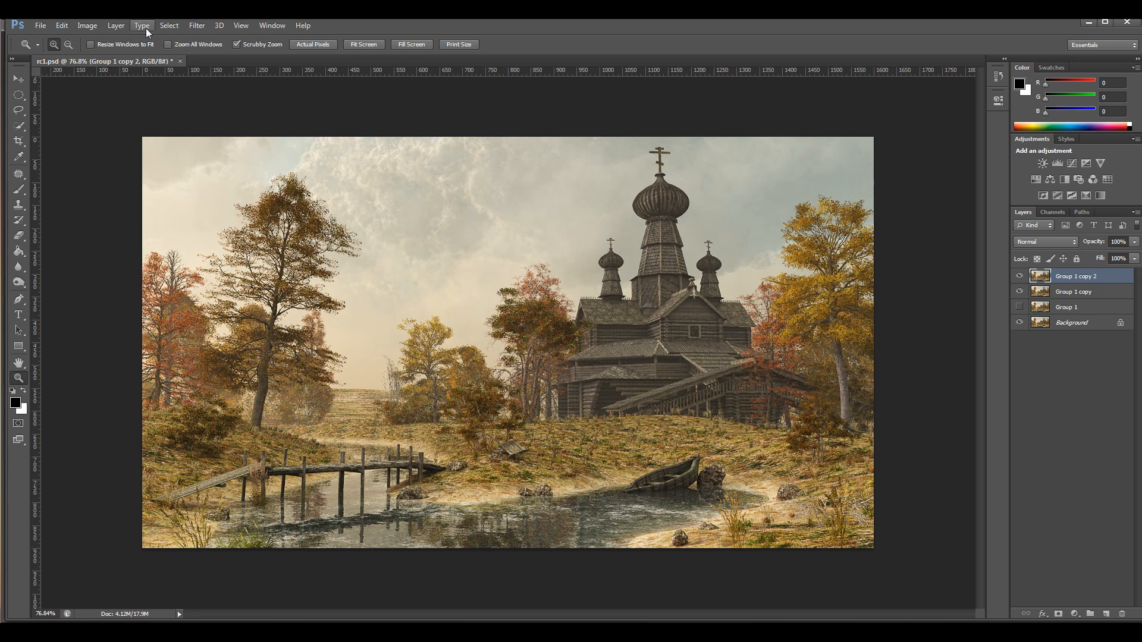
{"action": "left_click", "coordinate": [201, 26]}
{"action": "mouse_move", "coordinate": [295, 264]}
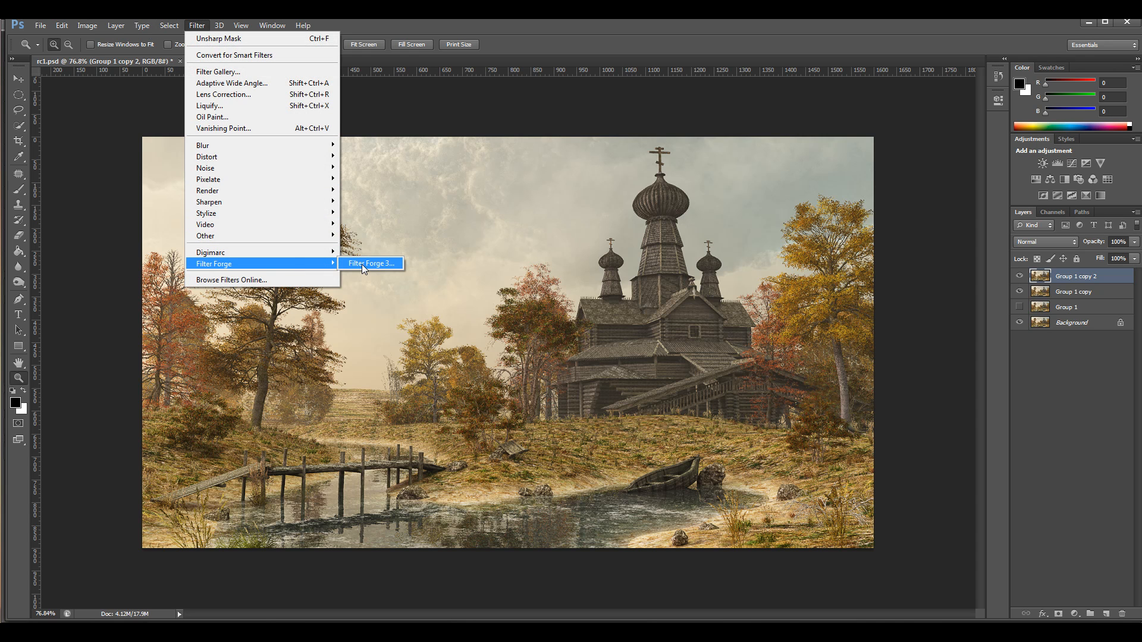
{"action": "left_click", "coordinate": [361, 264]}
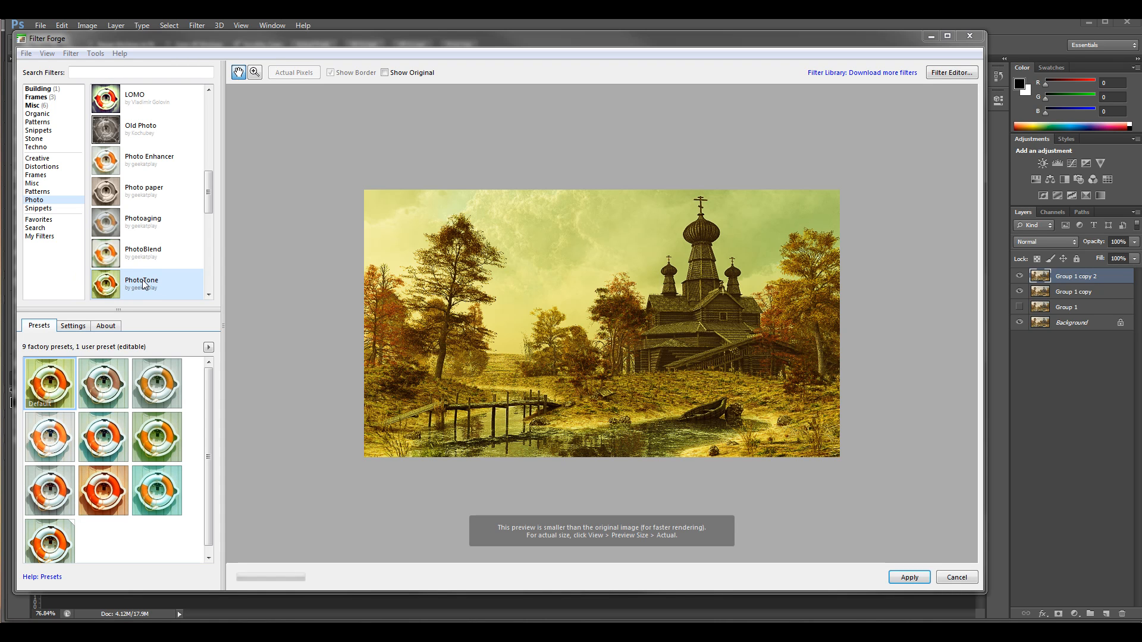
{"action": "left_click", "coordinate": [52, 540]}
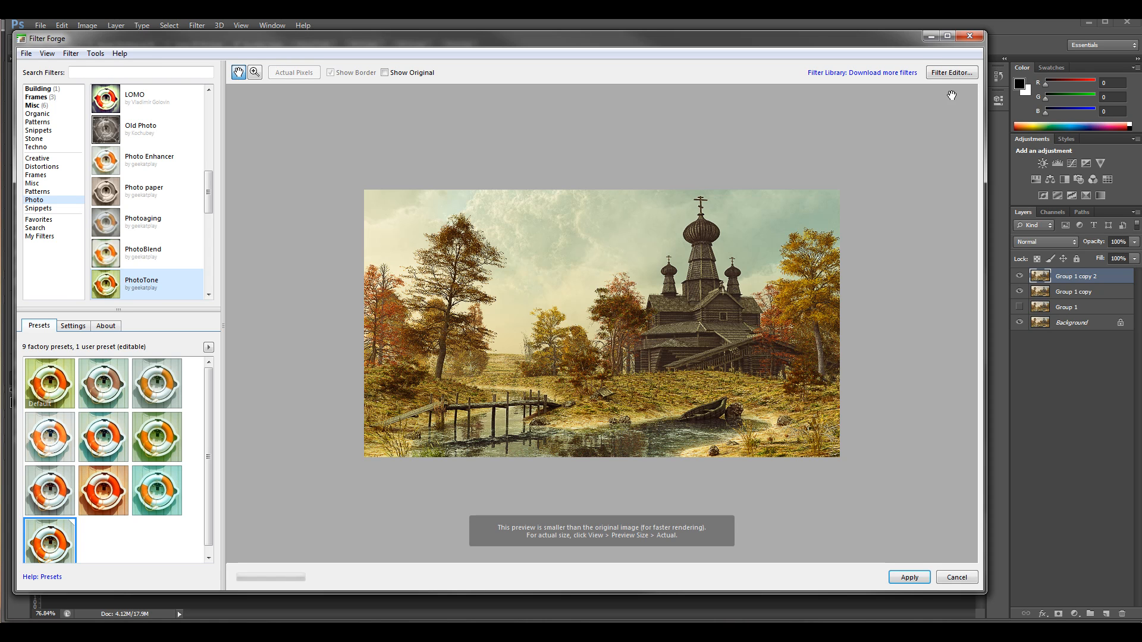
Examine the PhotoTone filter's component graph in the Filter Editor, from its source image to the Result node, and close it without saving.
{"action": "left_click", "coordinate": [942, 72]}
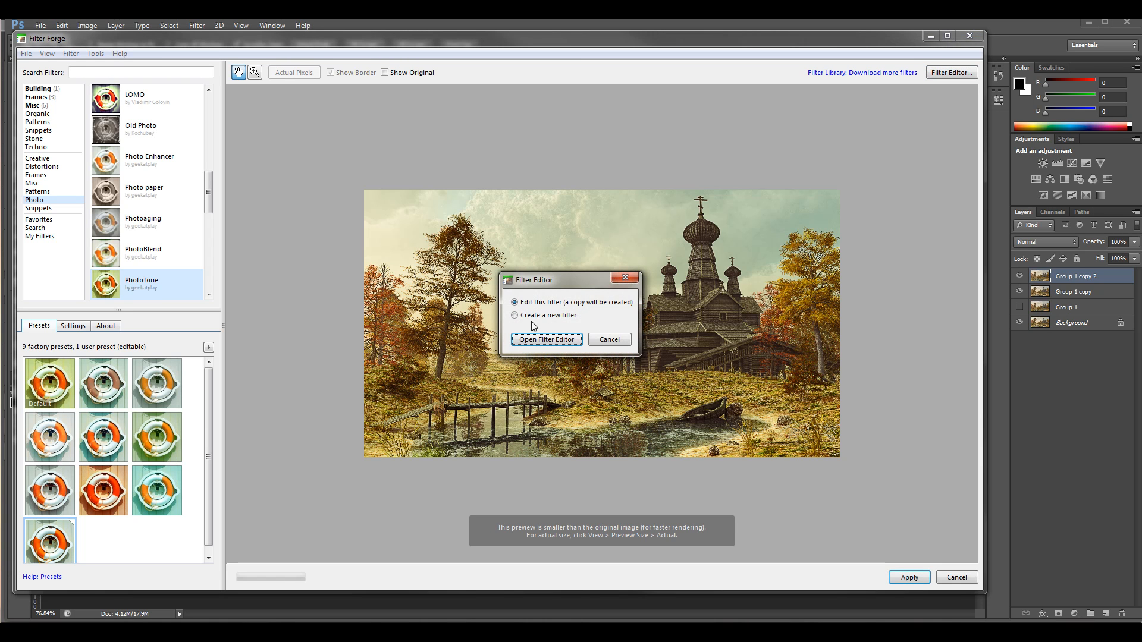
{"action": "left_click", "coordinate": [542, 338]}
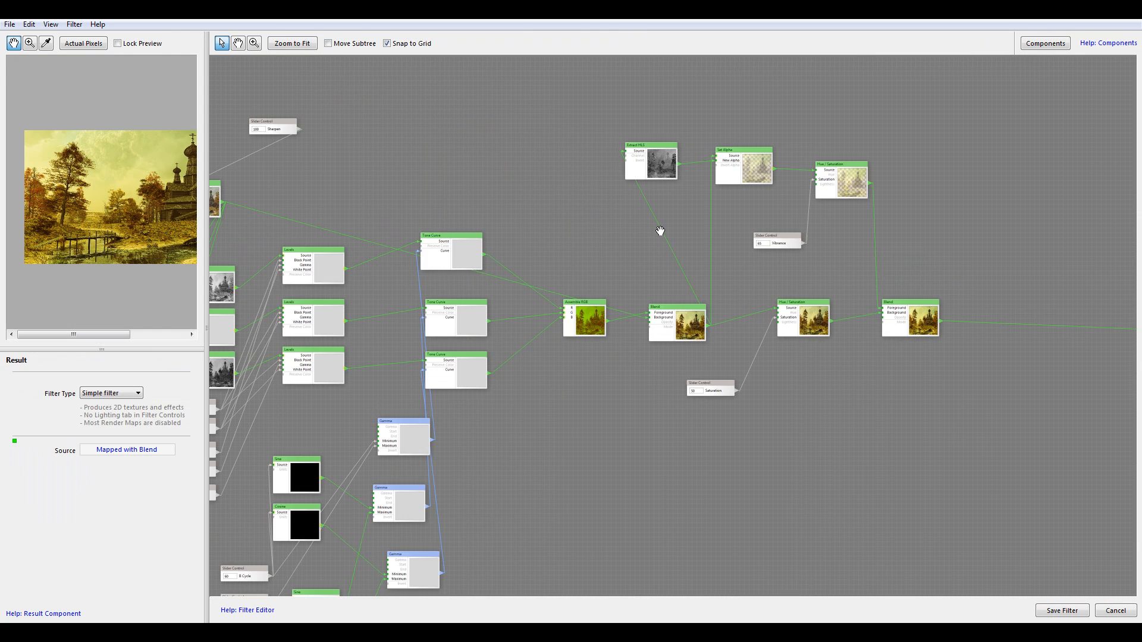
{"action": "left_click_drag", "start_coordinate": [660, 231], "coordinate": [844, 123]}
{"action": "scroll", "coordinate": [504, 311], "scroll_direction": "down", "scroll_amount": 1}
{"action": "scroll", "coordinate": [462, 238], "scroll_direction": "up", "scroll_amount": 1}
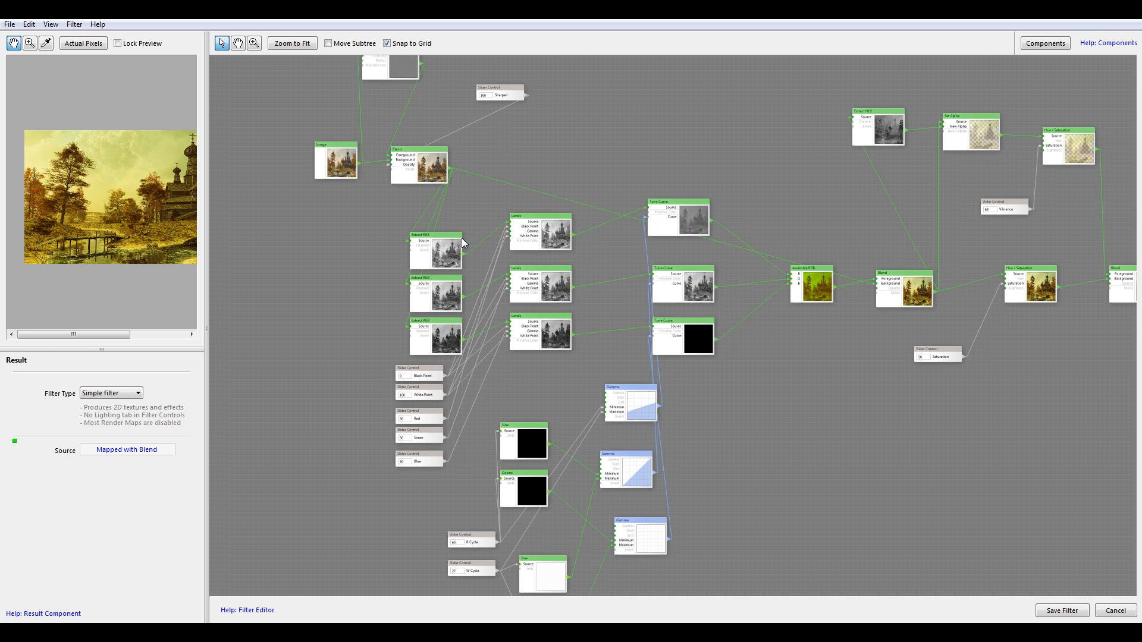
{"action": "left_click_drag", "start_coordinate": [658, 367], "coordinate": [561, 226]}
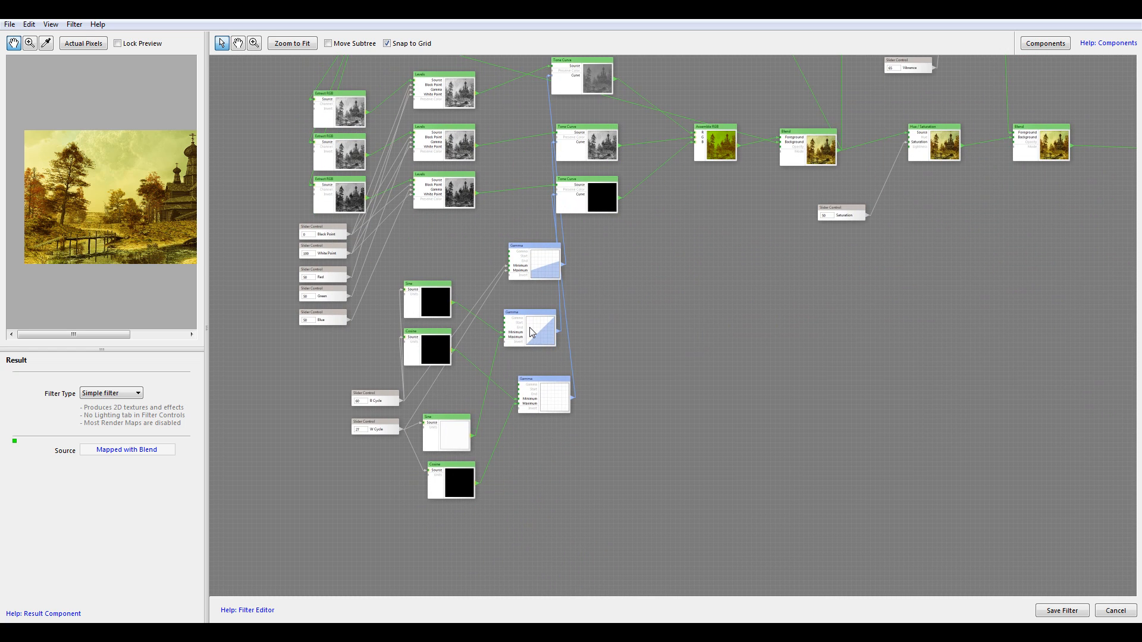
{"action": "left_click_drag", "start_coordinate": [558, 275], "coordinate": [551, 373]}
{"action": "left_click_drag", "start_coordinate": [777, 362], "coordinate": [553, 406]}
{"action": "left_click_drag", "start_coordinate": [402, 389], "coordinate": [661, 217]}
{"action": "left_click_drag", "start_coordinate": [765, 306], "coordinate": [601, 433]}
{"action": "left_click_drag", "start_coordinate": [753, 283], "coordinate": [458, 329]}
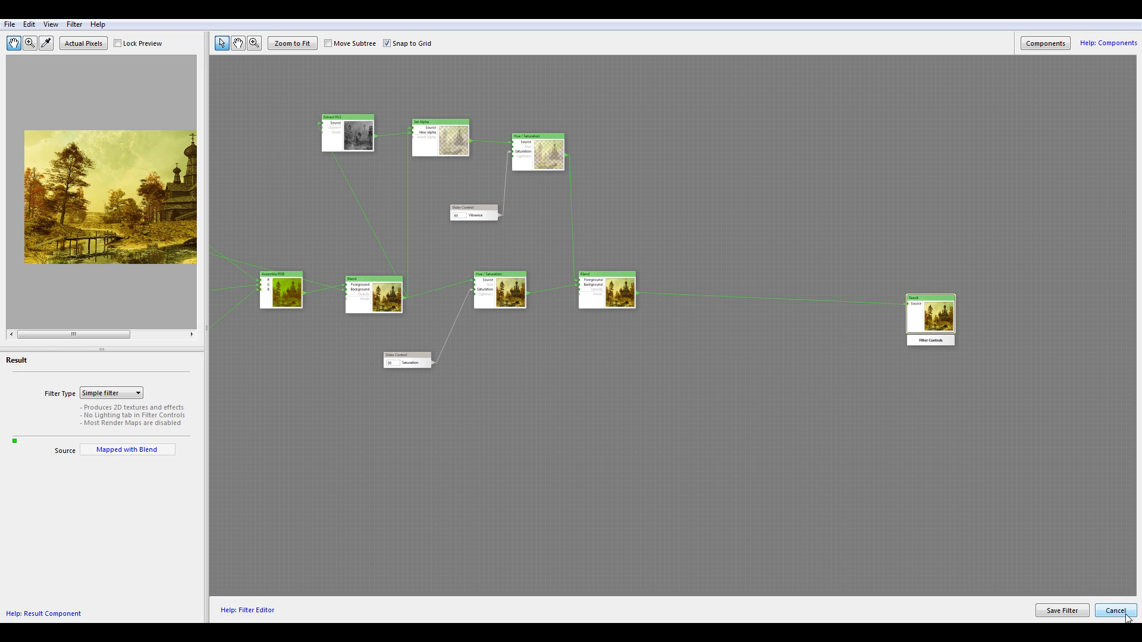
{"action": "left_click", "coordinate": [1126, 614]}
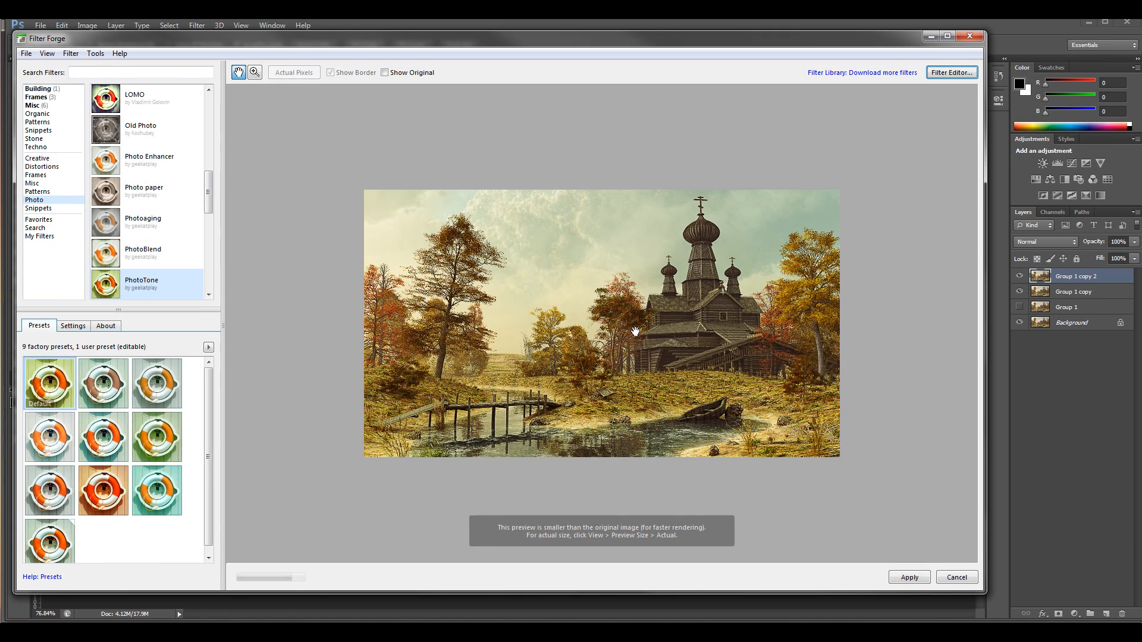
Preview several factory presets of the PhotoTone filter on the landscape.
{"action": "scroll", "coordinate": [604, 296], "scroll_direction": "up", "scroll_amount": 1}
{"action": "scroll", "coordinate": [605, 297], "scroll_direction": "down", "scroll_amount": 1}
{"action": "left_click", "coordinate": [108, 388]}
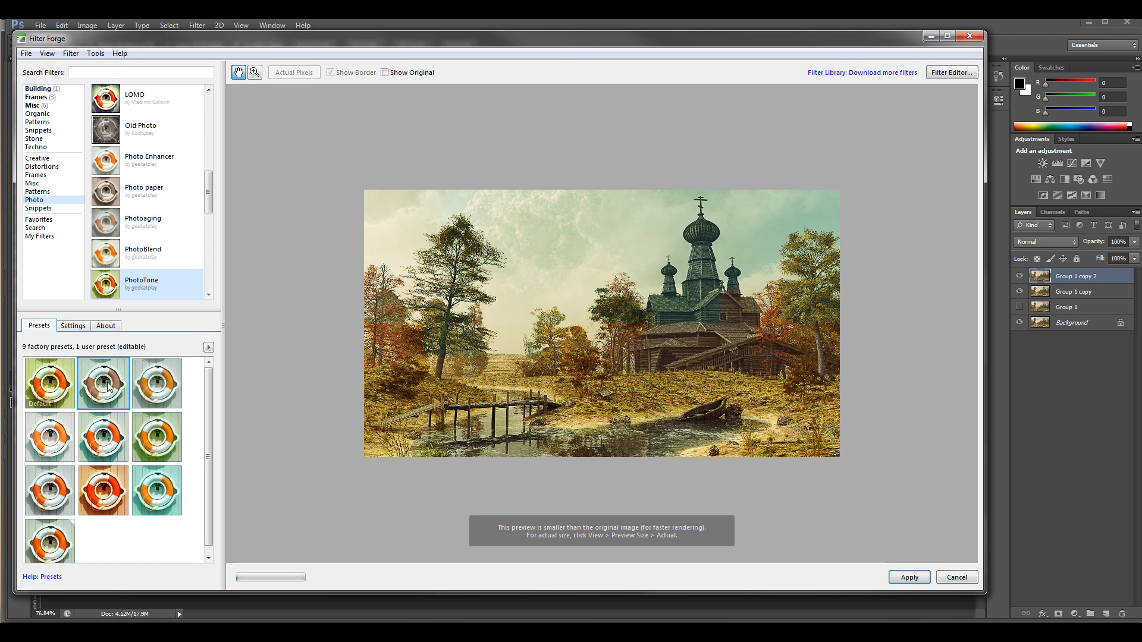
{"action": "left_click", "coordinate": [68, 450]}
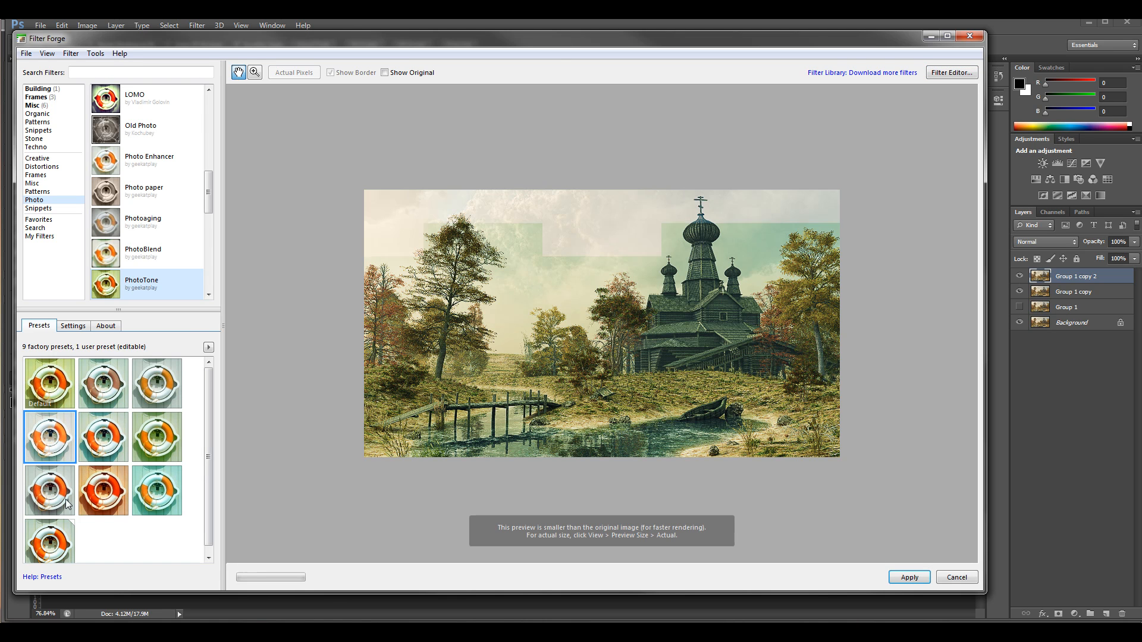
{"action": "left_click", "coordinate": [109, 502]}
{"action": "left_click", "coordinate": [37, 454]}
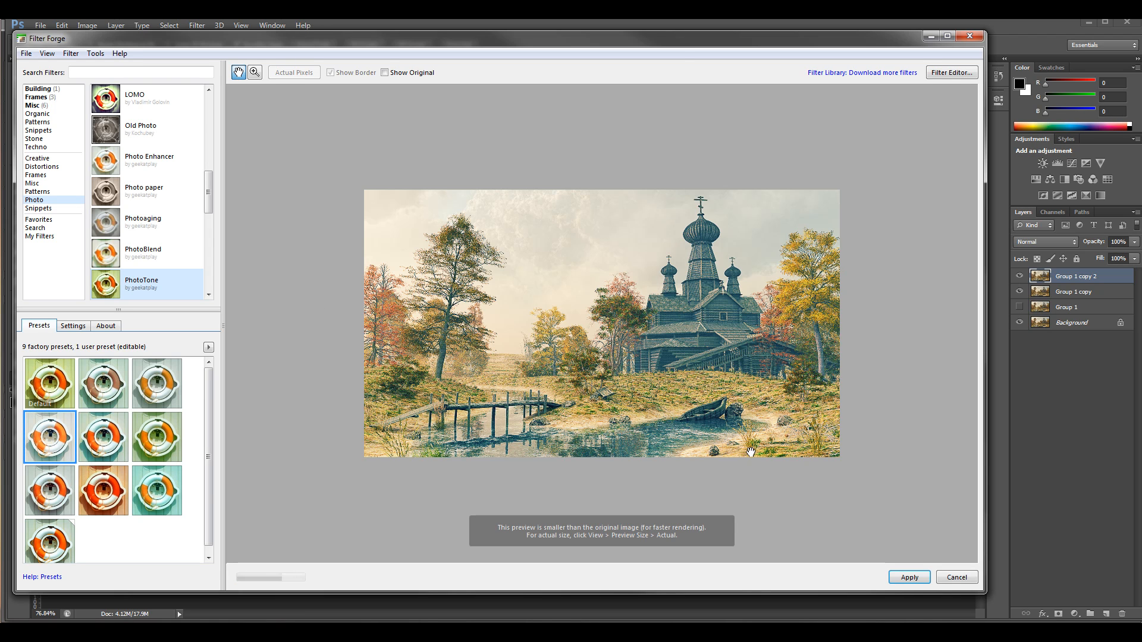
Apply PhotoTone's user preset to Group 1 copy 2 and set the layer's fill to 81%.
{"action": "left_click", "coordinate": [49, 543]}
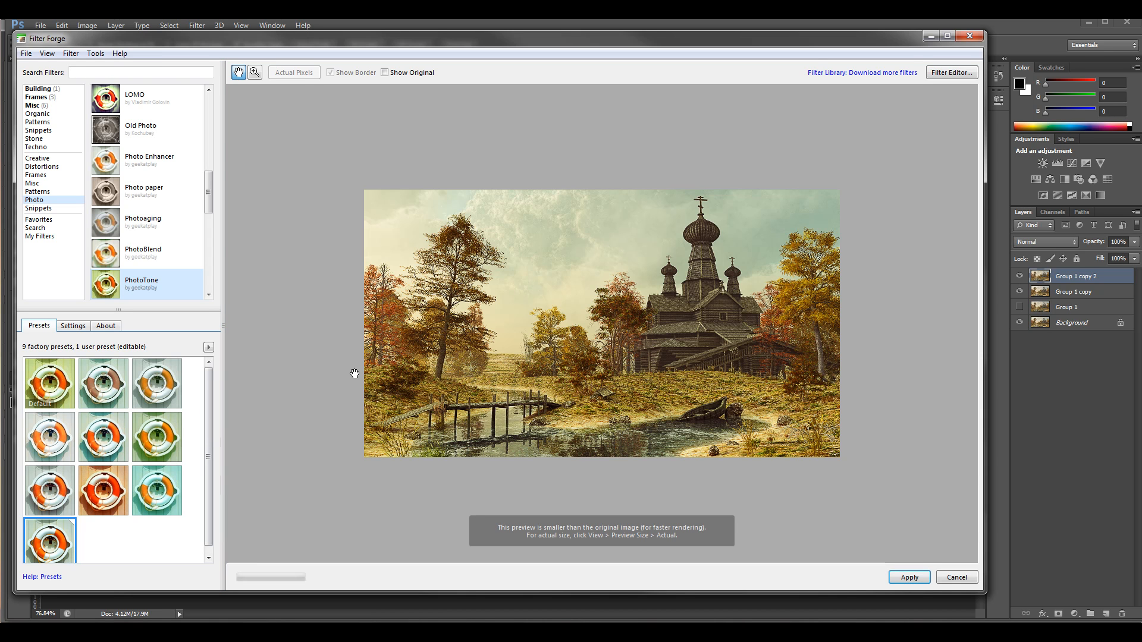
{"action": "left_click", "coordinate": [911, 578]}
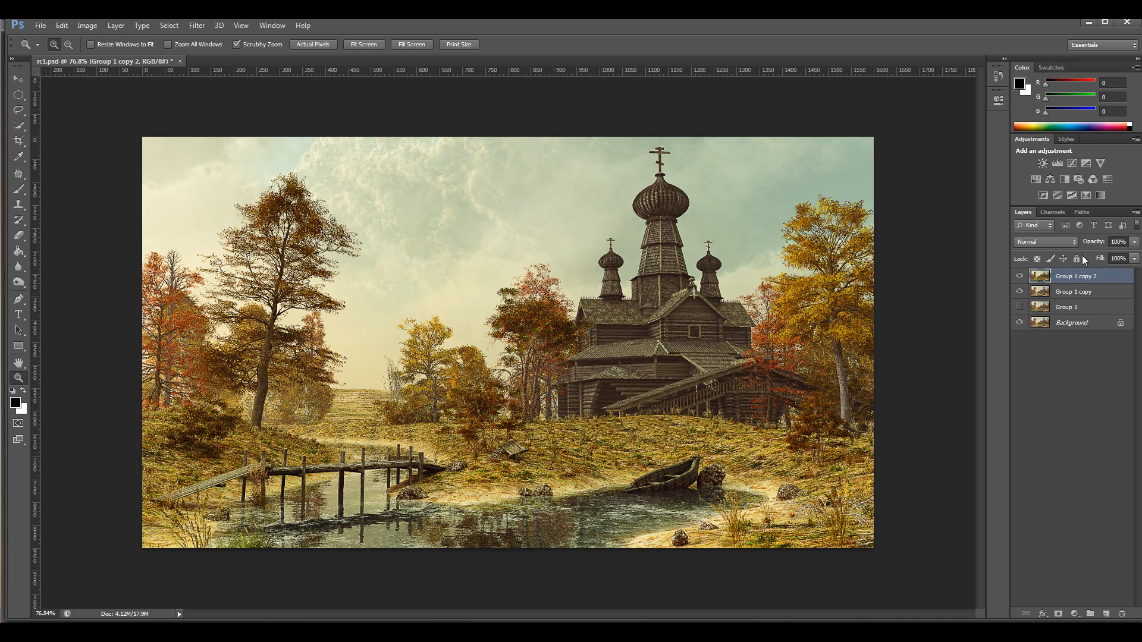
{"action": "mouse_move", "coordinate": [1133, 262]}
{"action": "left_mouse_down"}
{"action": "mouse_move", "coordinate": [1134, 277]}
{"action": "mouse_move", "coordinate": [1115, 272]}
{"action": "mouse_move", "coordinate": [1139, 275]}
{"action": "mouse_move", "coordinate": [1121, 278]}
{"action": "left_mouse_up"}
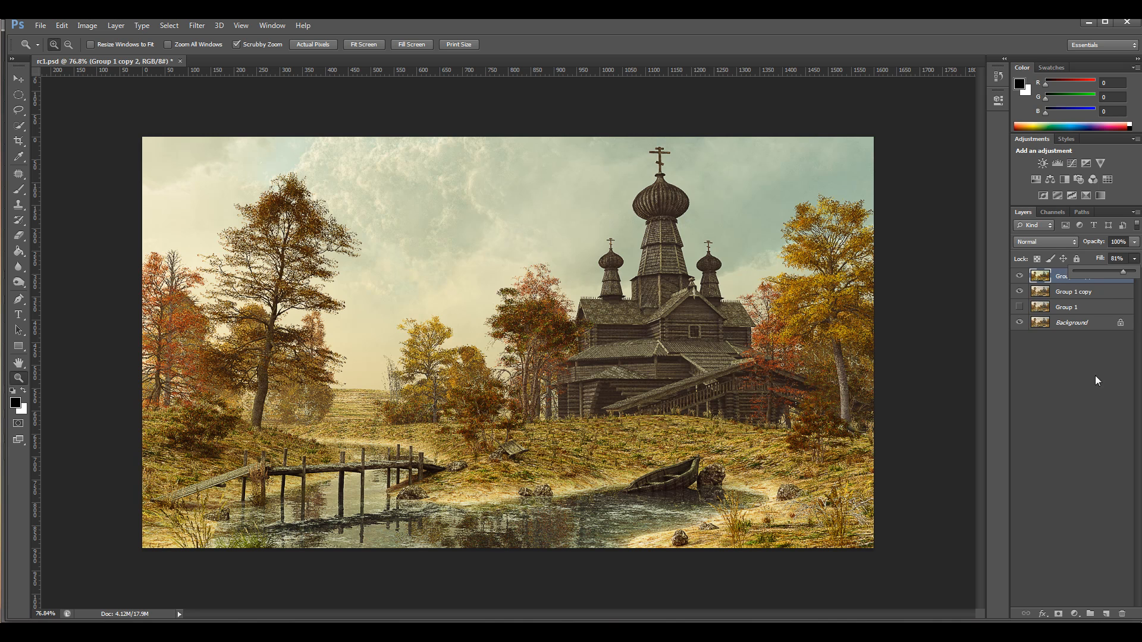
{"action": "left_click", "coordinate": [1110, 362]}
Duplicate Group 1 copy beneath Group 1 copy 2 and load the Alpha 1 channel as a selection.
{"action": "left_click", "coordinate": [1084, 291]}
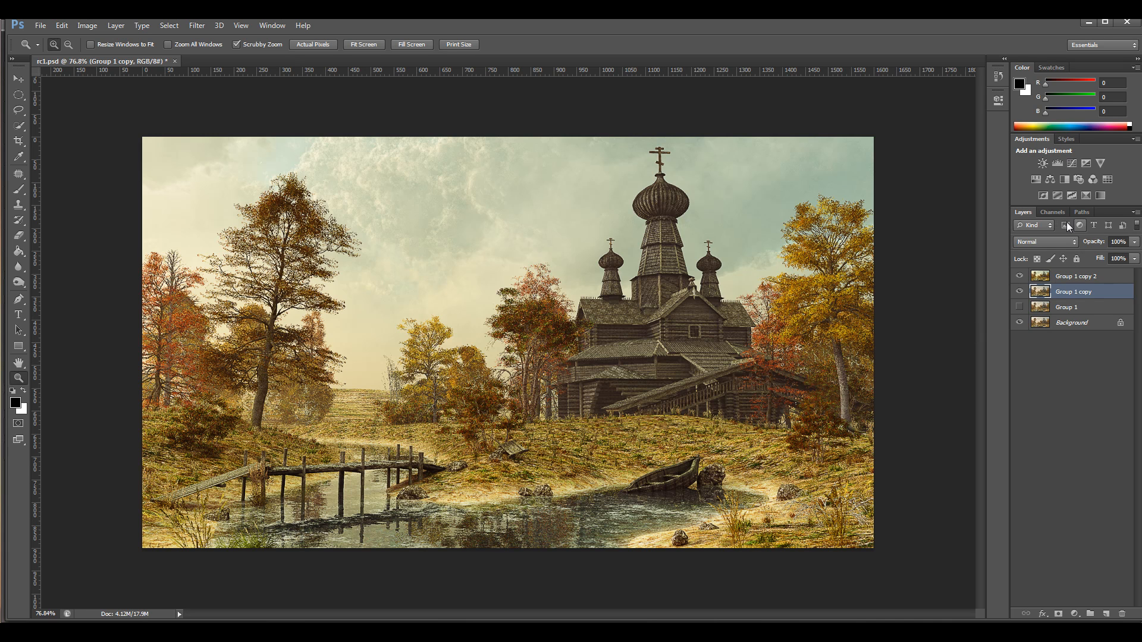
{"action": "left_click_drag", "start_coordinate": [1073, 292], "coordinate": [1107, 613]}
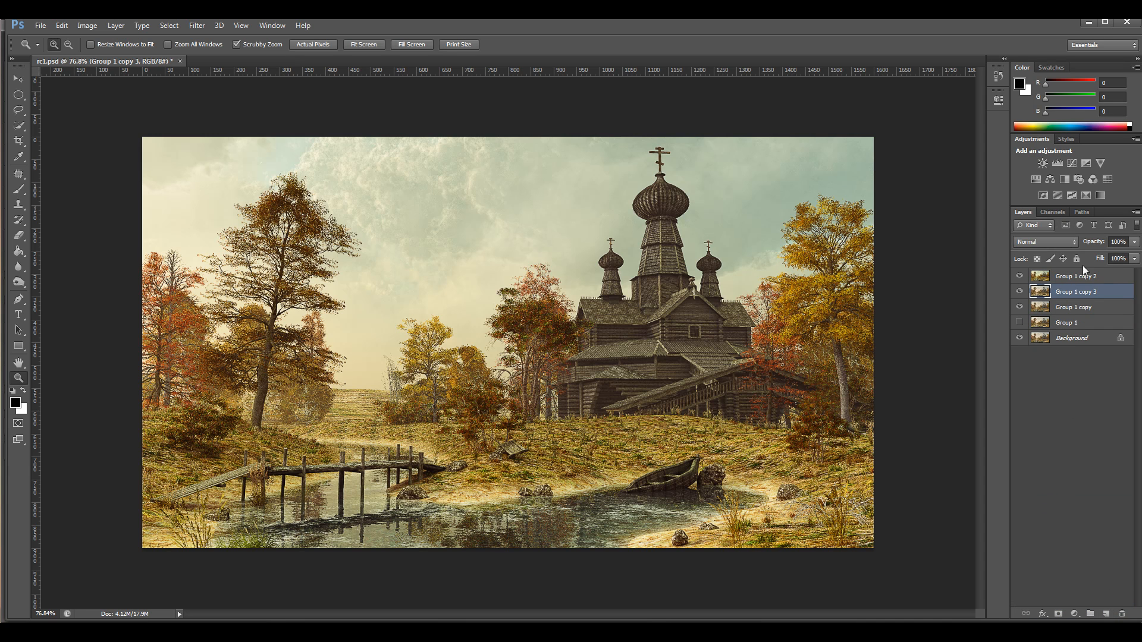
{"action": "left_click", "coordinate": [1060, 212]}
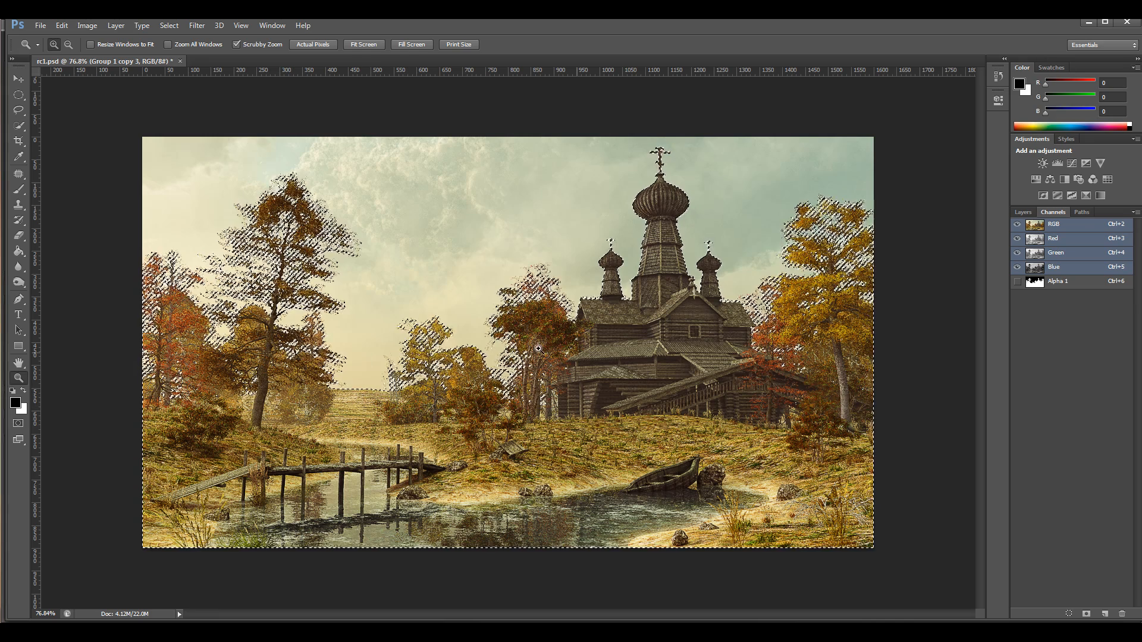
{"action": "left_click", "coordinate": [1024, 212]}
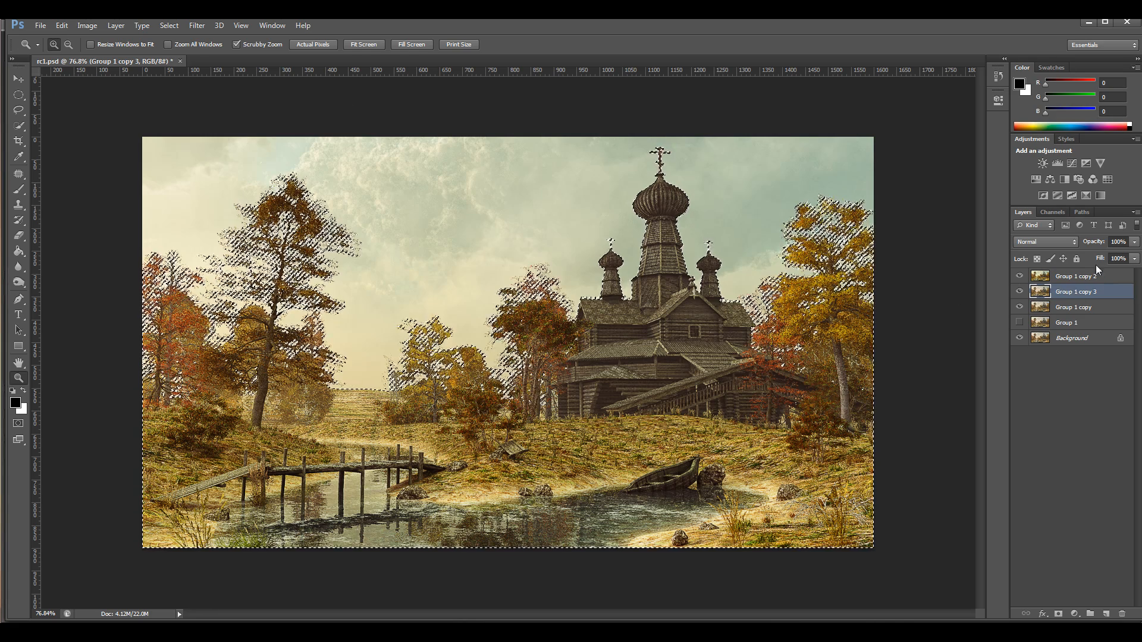
Rename the Group 1 copy 3 layer as Sky.
{"action": "right_click", "coordinate": [1087, 296]}
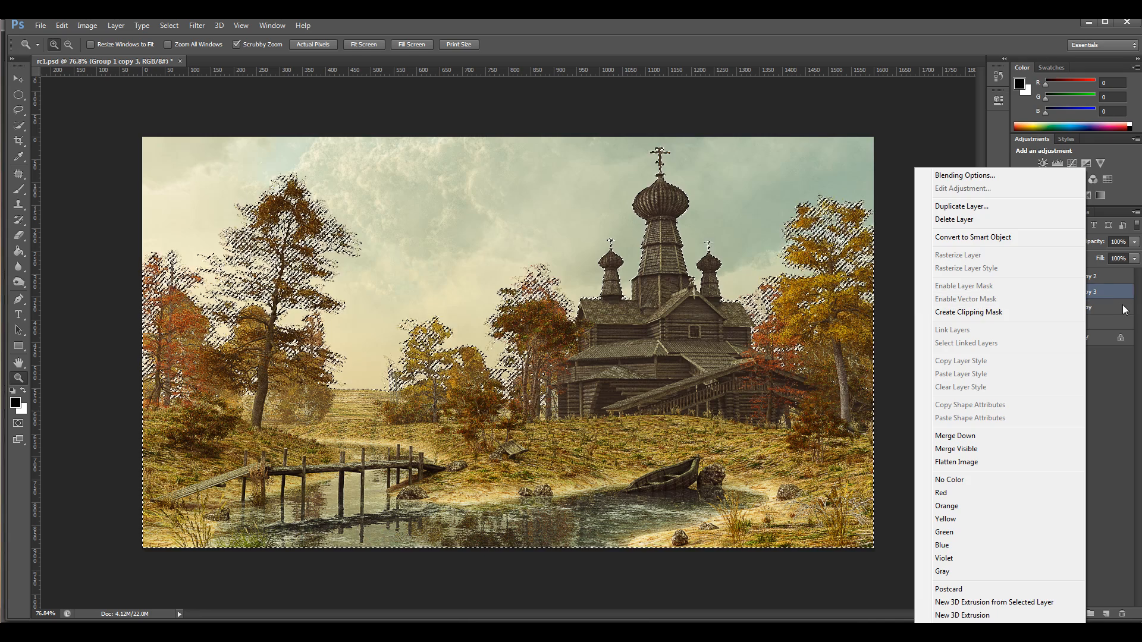
{"action": "key", "text": "Escape"}
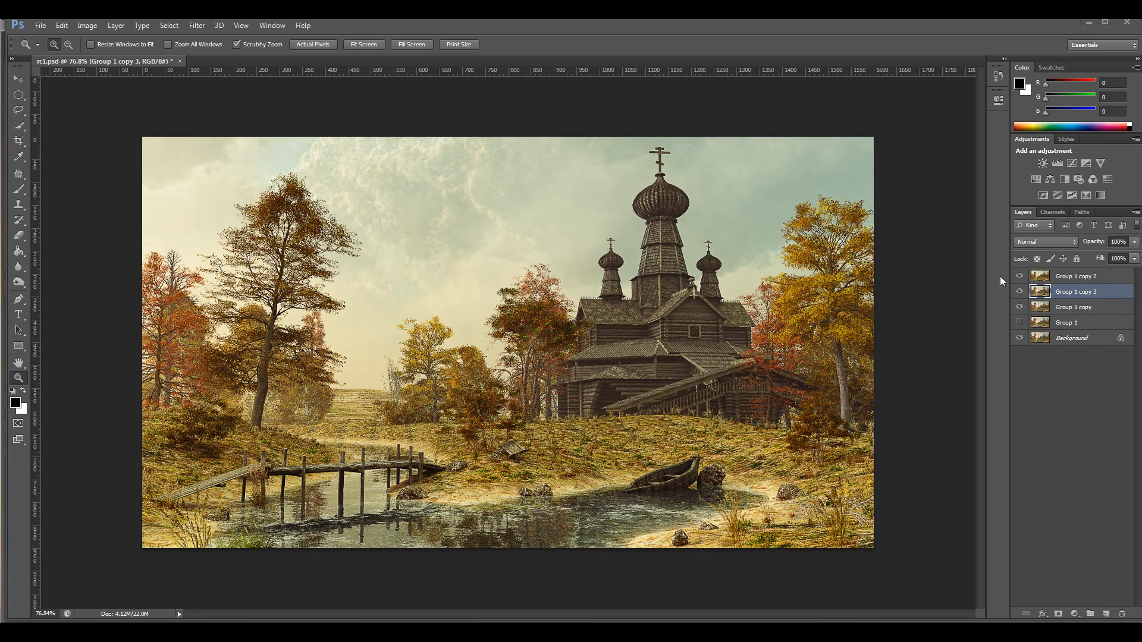
{"action": "double_click", "coordinate": [1079, 292]}
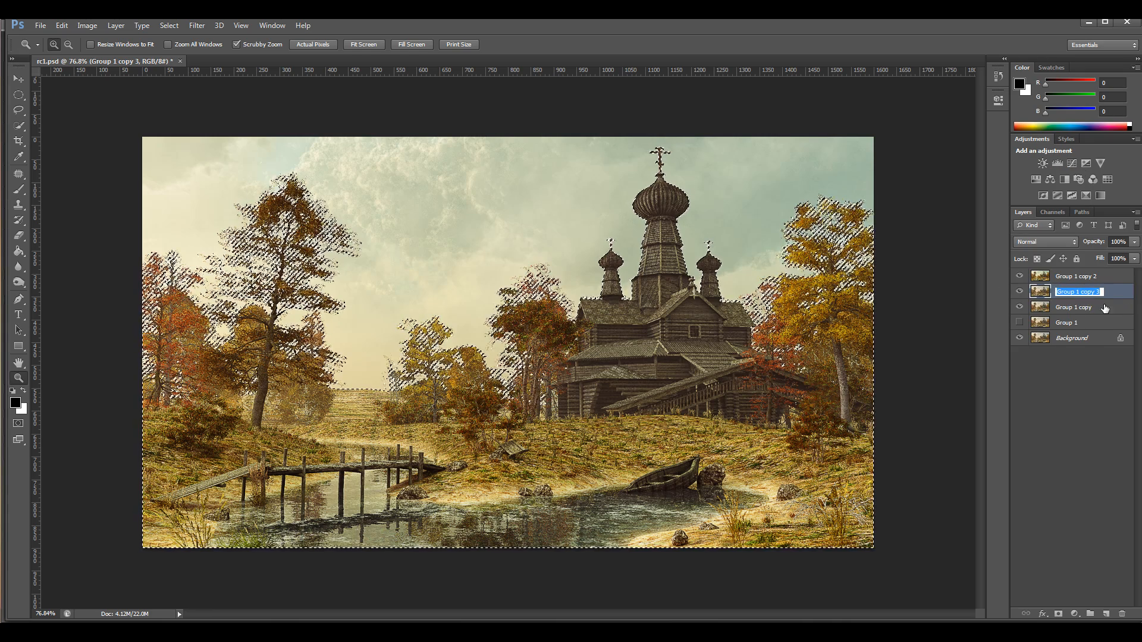
{"action": "type", "text": "S"}
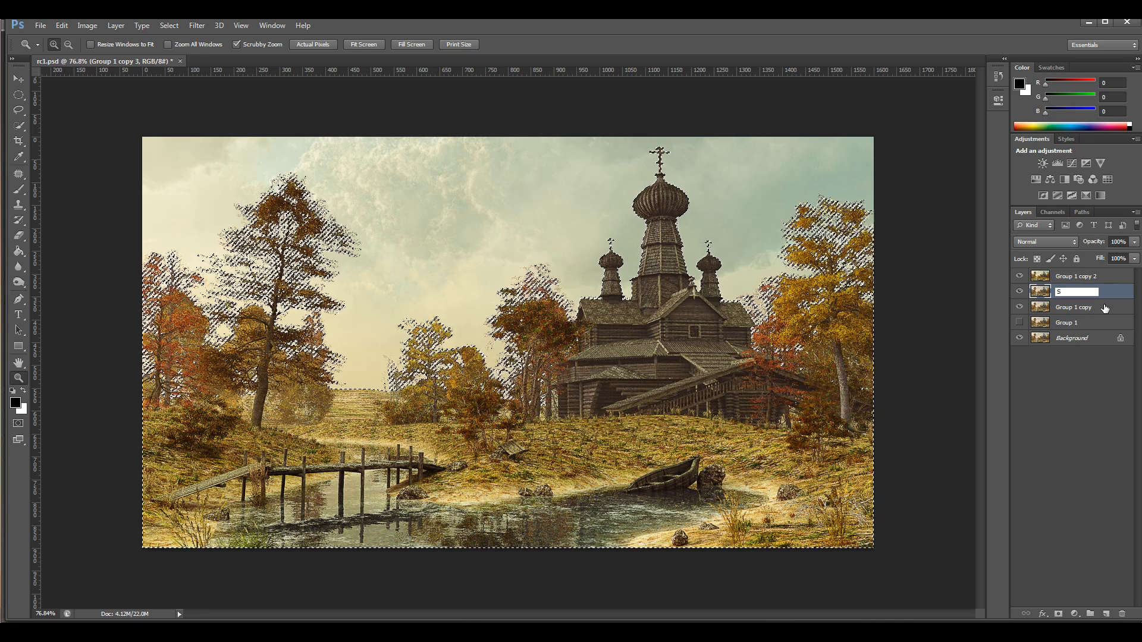
{"action": "key", "text": "Return"}
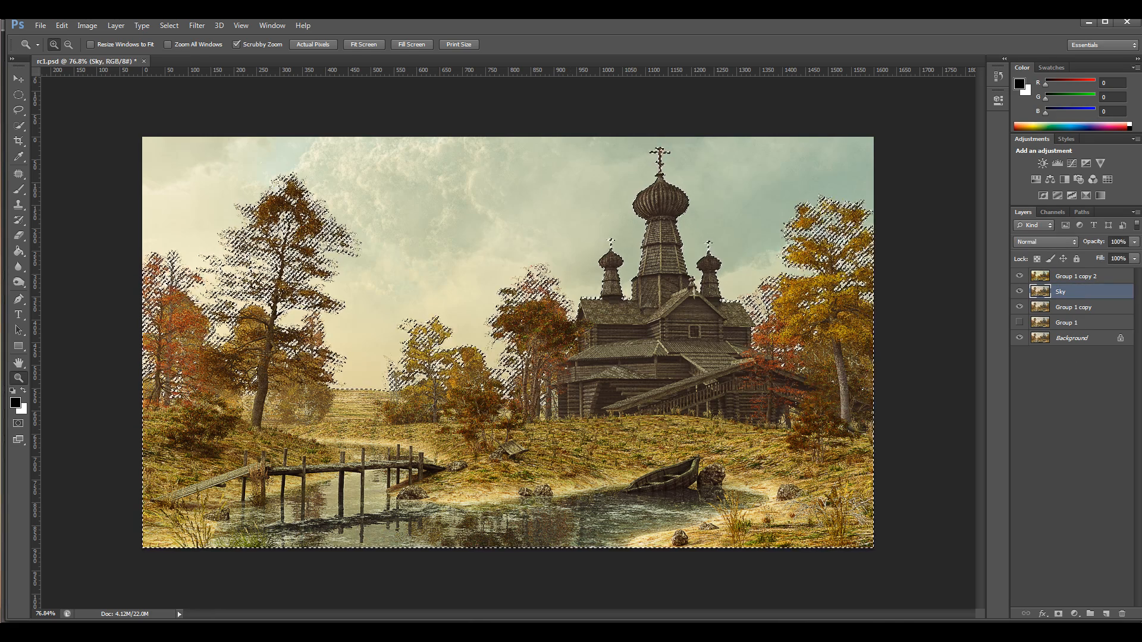
Invert the selection to cover the sky and copy it from the Sky layer to a new layer.
{"action": "left_click", "coordinate": [168, 25]}
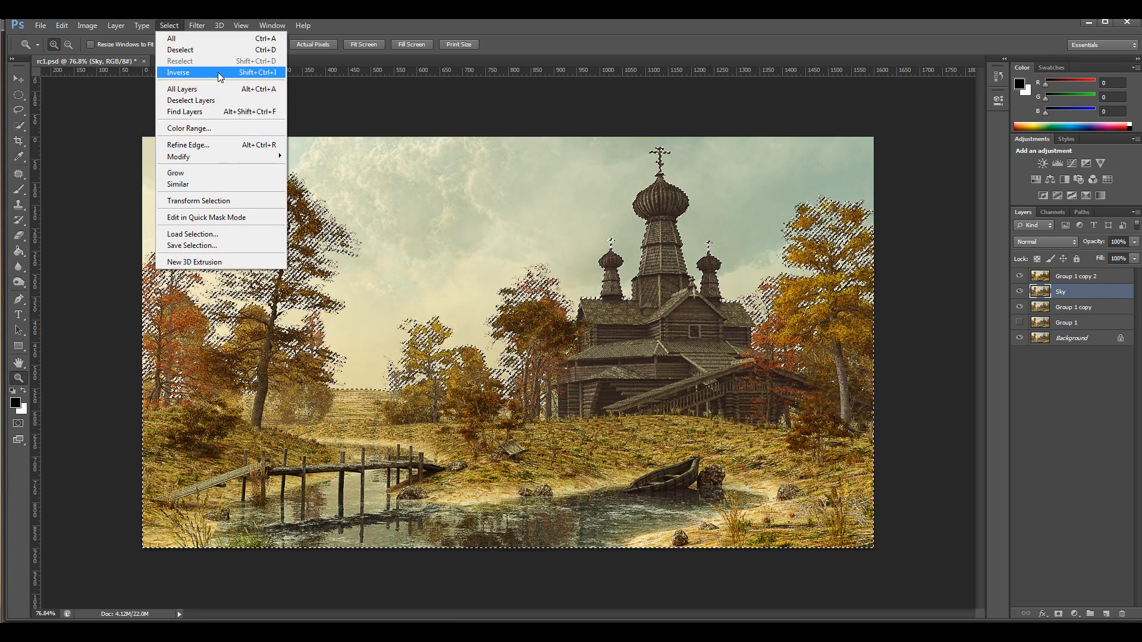
{"action": "left_click", "coordinate": [179, 72]}
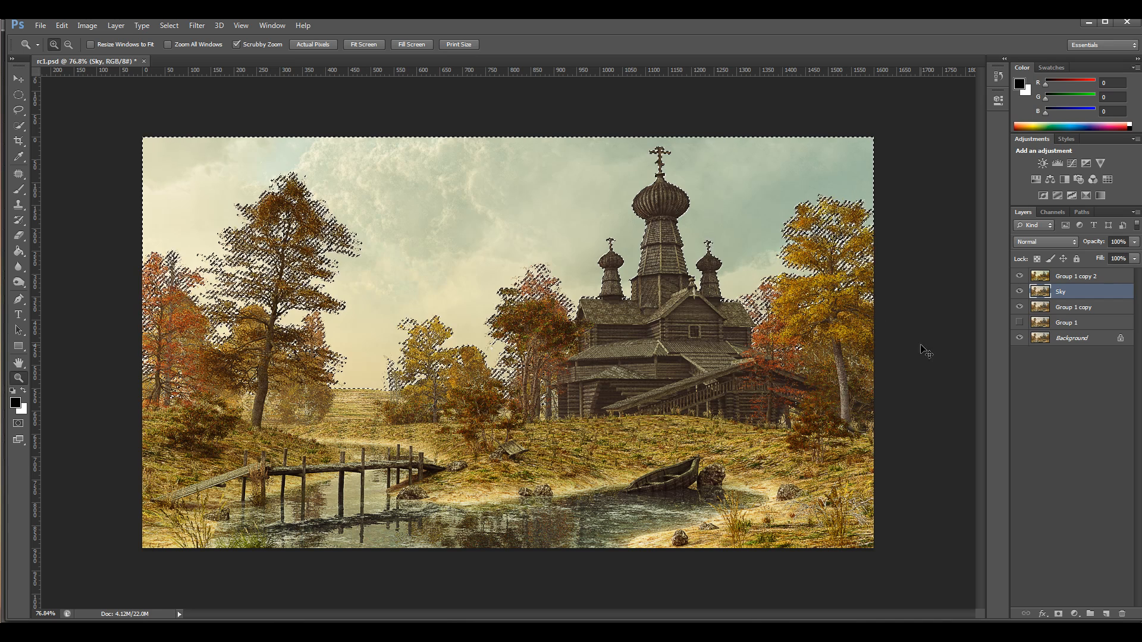
{"action": "key", "text": "ctrl+j"}
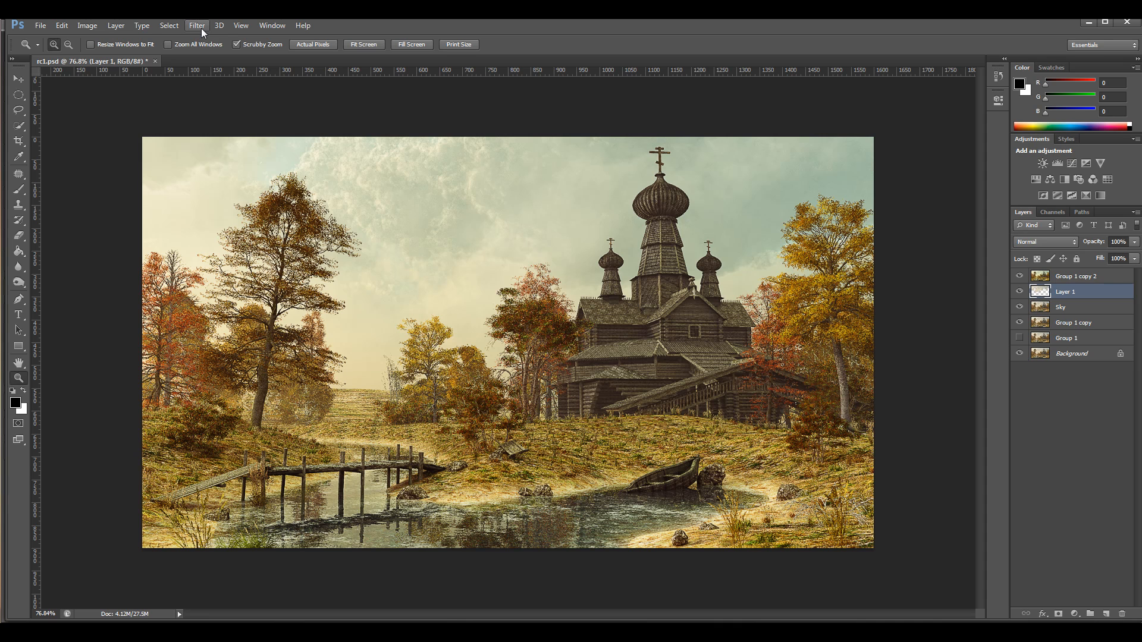
Adjust the color balance of the new sky cutout, Layer 1, and hide the Group 1 copy 2 layer.
{"action": "left_click", "coordinate": [88, 26]}
{"action": "mouse_move", "coordinate": [126, 54]}
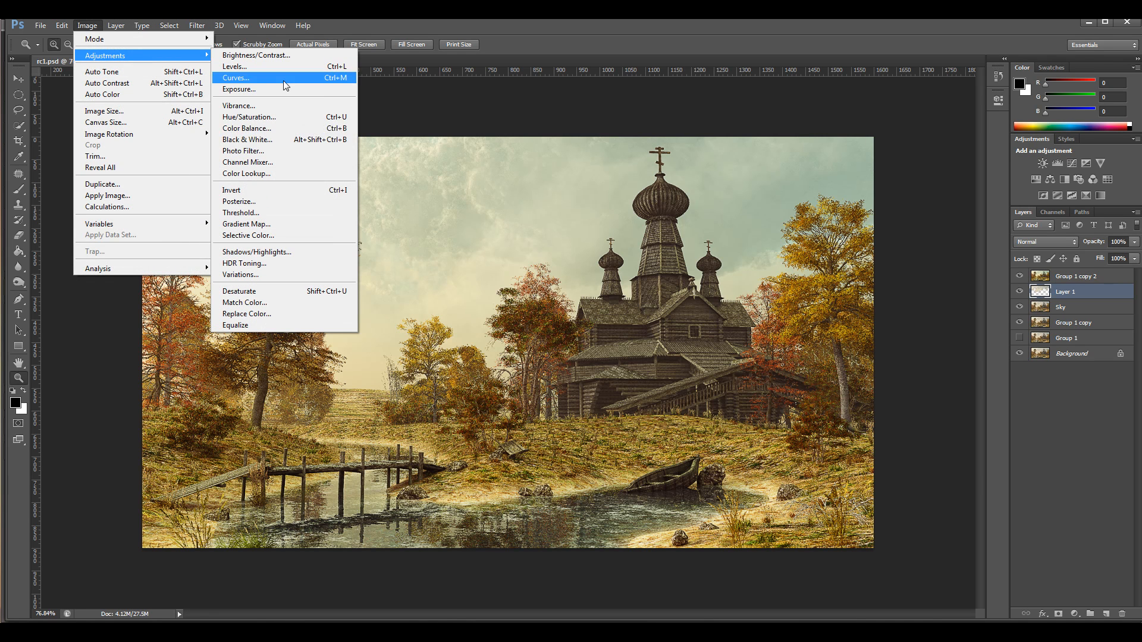
{"action": "left_click", "coordinate": [285, 129]}
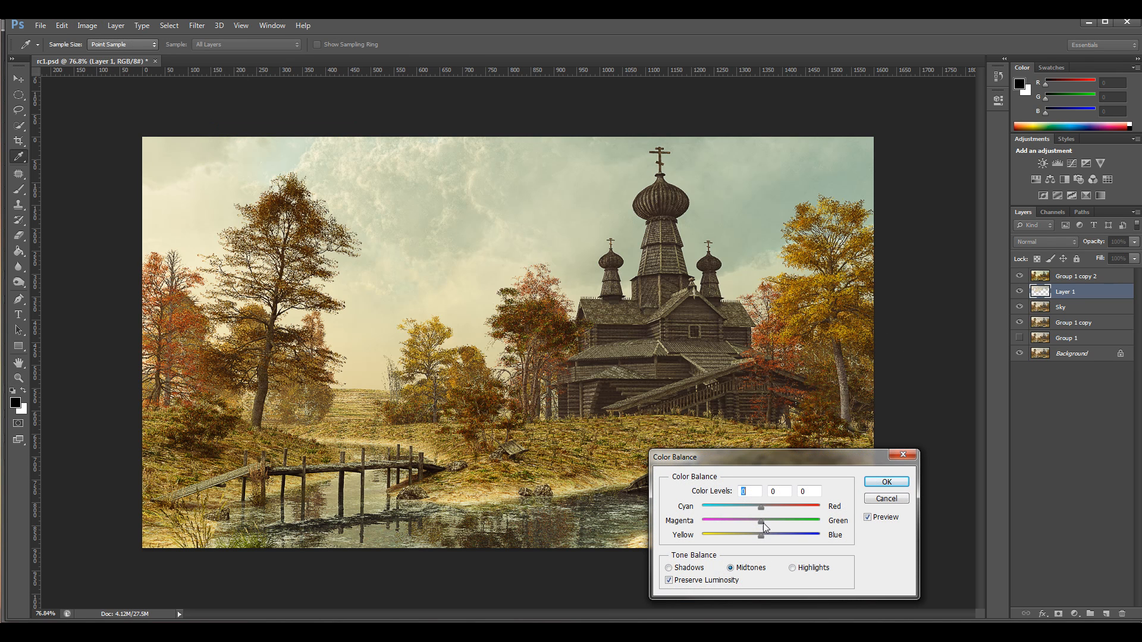
{"action": "left_click_drag", "start_coordinate": [759, 511], "coordinate": [778, 547]}
{"action": "left_click", "coordinate": [886, 483]}
{"action": "key", "text": "z"}
{"action": "left_click", "coordinate": [1020, 275]}
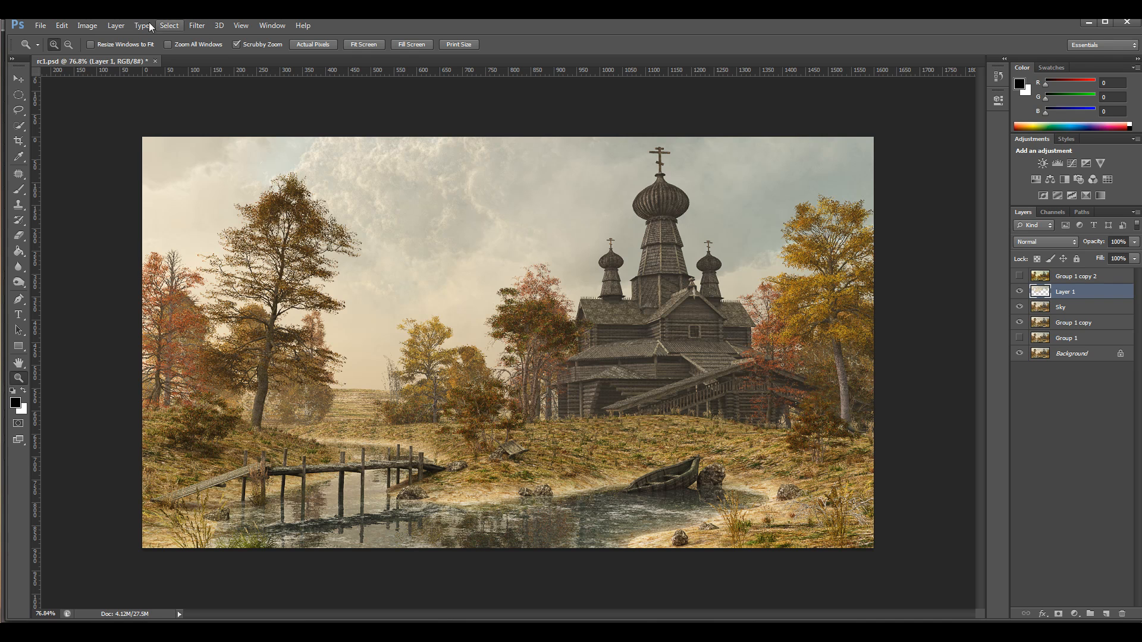
Shift Layer 1's midtone color balance to -48 cyan–red and -6 magenta–green, and move it strongly toward blue.
{"action": "left_click", "coordinate": [87, 25]}
{"action": "mouse_move", "coordinate": [148, 56]}
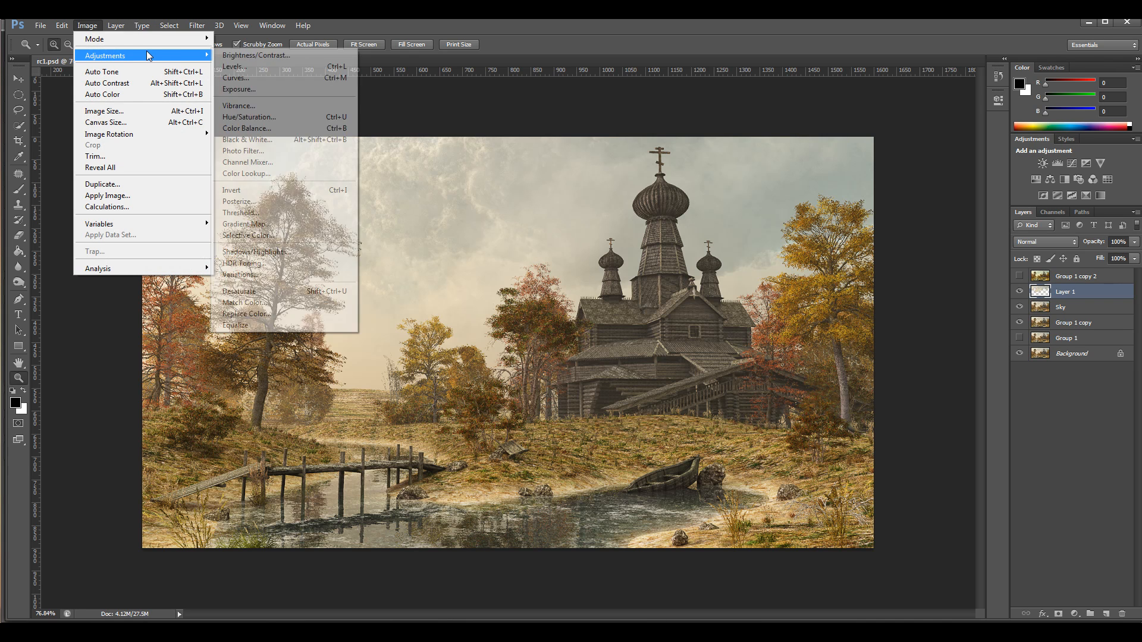
{"action": "left_click", "coordinate": [266, 127]}
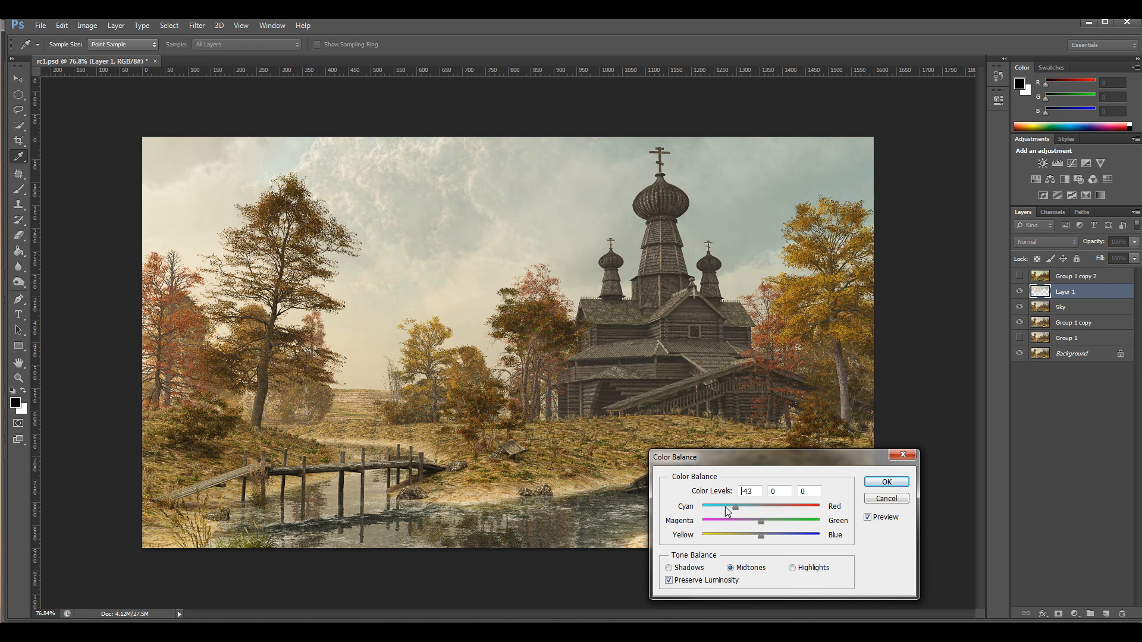
{"action": "left_click_drag", "start_coordinate": [761, 534], "coordinate": [732, 506]}
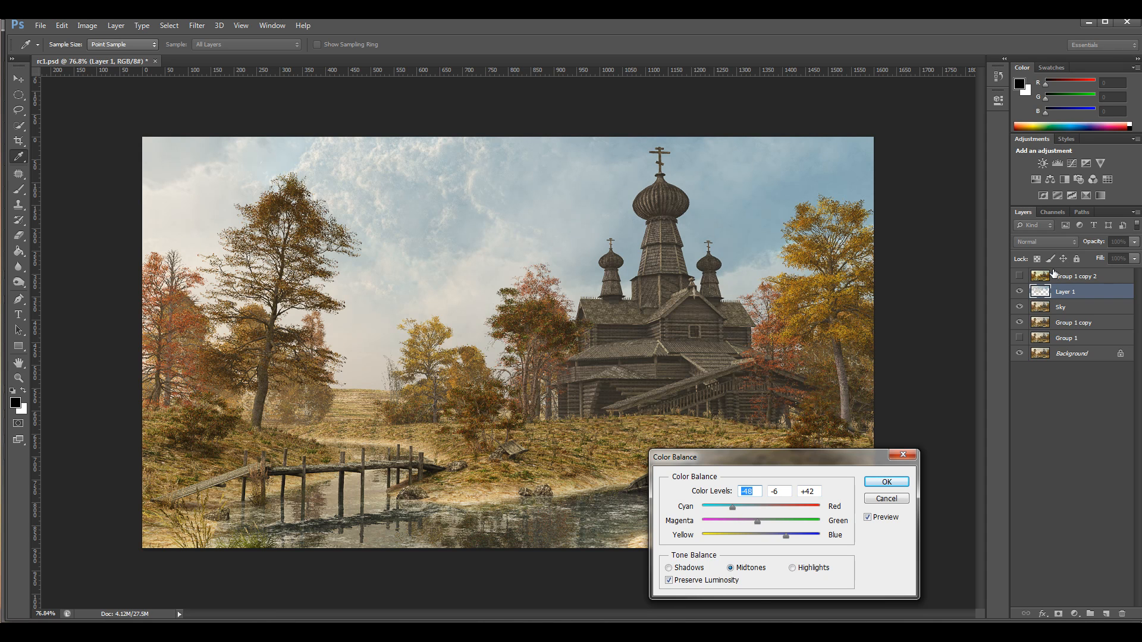
{"action": "left_click_drag", "start_coordinate": [786, 537], "coordinate": [801, 536]}
{"action": "left_click", "coordinate": [784, 534]}
{"action": "left_click", "coordinate": [886, 482]}
{"action": "key", "text": "z"}
Set Layer 1's brightness to -14 and contrast to 10.
{"action": "left_click", "coordinate": [99, 25]}
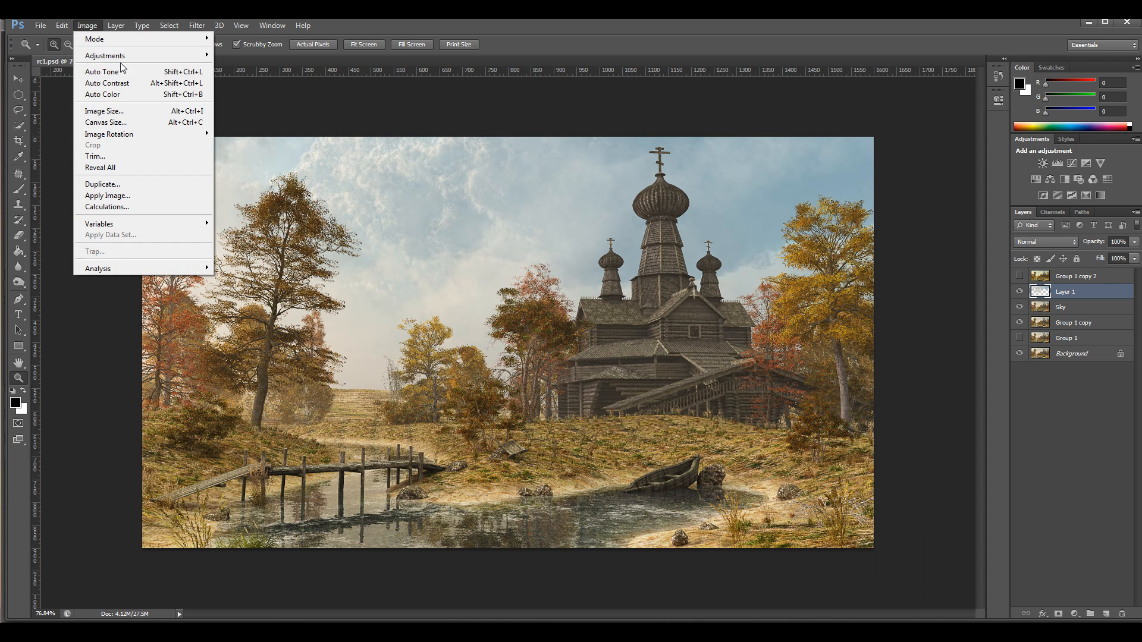
{"action": "mouse_move", "coordinate": [127, 54]}
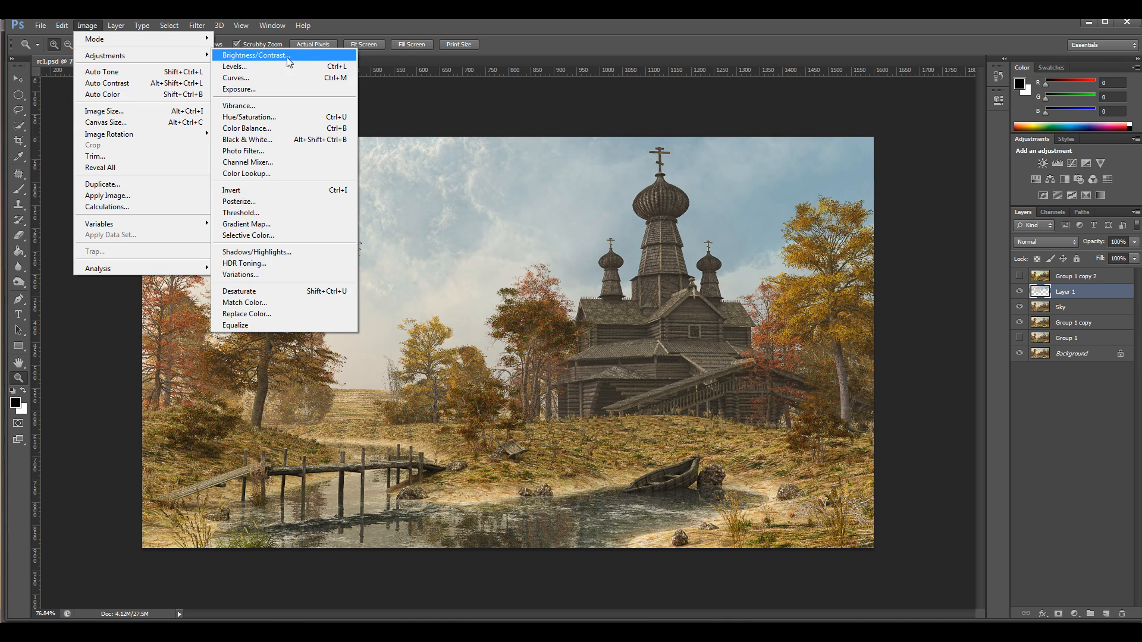
{"action": "left_click", "coordinate": [278, 55]}
{"action": "left_click_drag", "start_coordinate": [741, 163], "coordinate": [744, 189]}
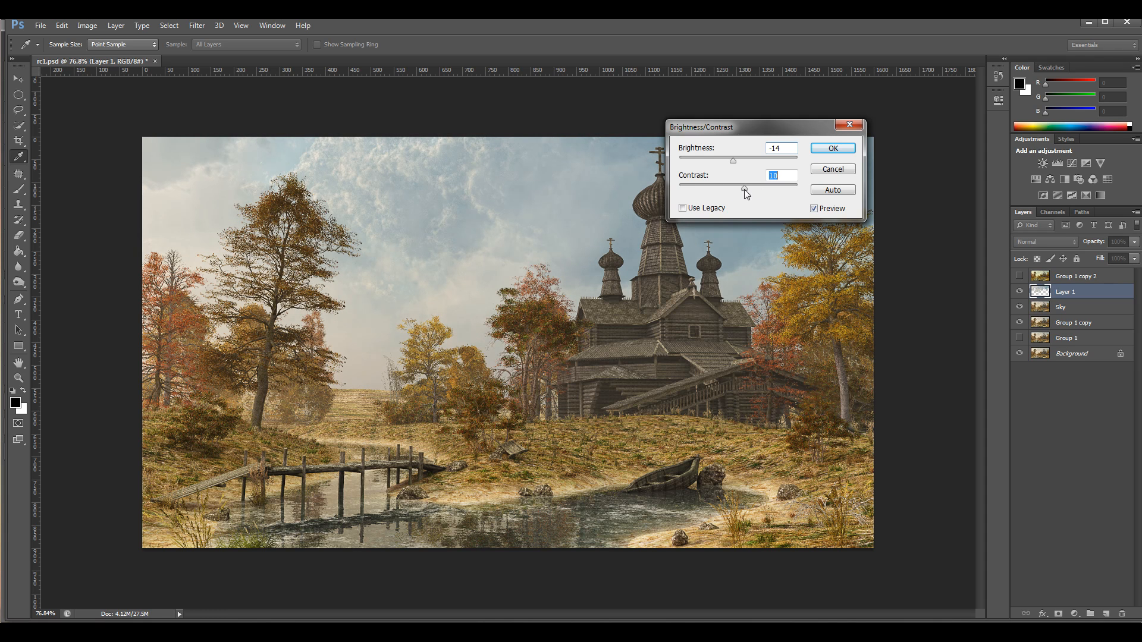
{"action": "left_click_drag", "start_coordinate": [778, 130], "coordinate": [780, 229]}
{"action": "left_click", "coordinate": [835, 250]}
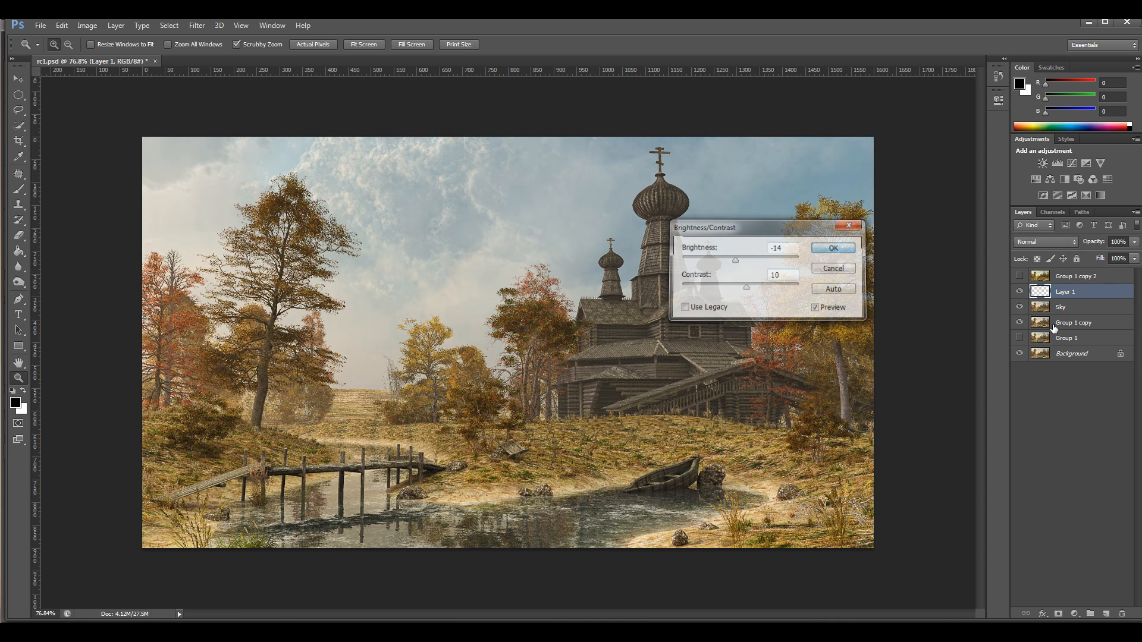
Show Group 1 copy 2, move Layer 1 above it and compare the image with and without Layer 1.
{"action": "left_click", "coordinate": [1019, 276]}
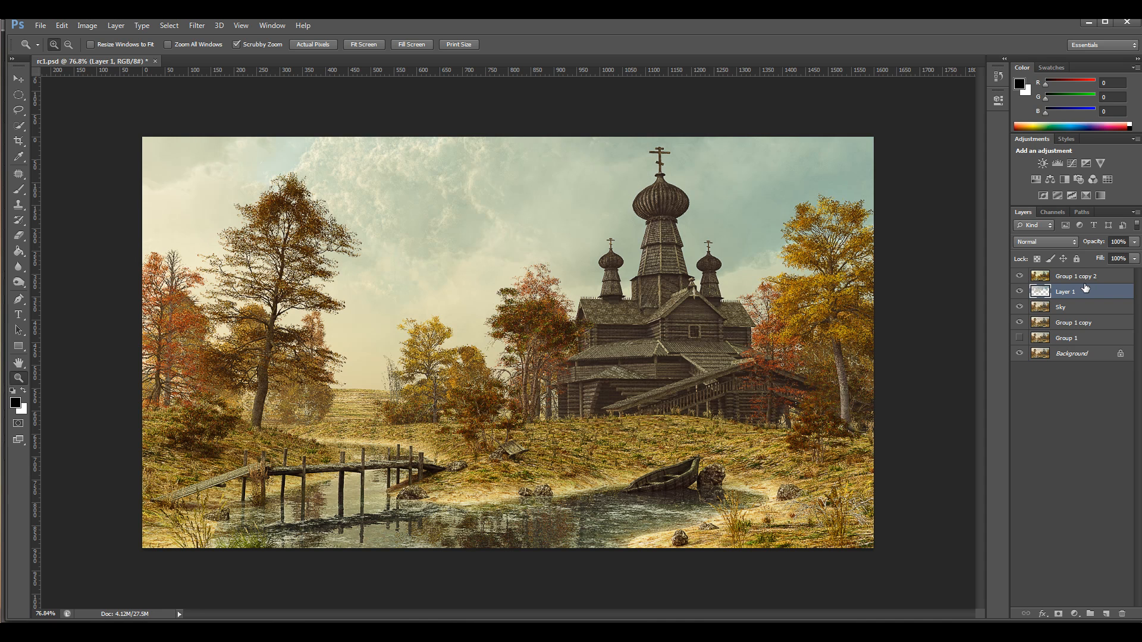
{"action": "left_click", "coordinate": [1020, 292]}
{"action": "left_click", "coordinate": [1020, 291]}
{"action": "left_click", "coordinate": [1020, 291]}
{"action": "left_click_drag", "start_coordinate": [1093, 294], "coordinate": [1035, 283]}
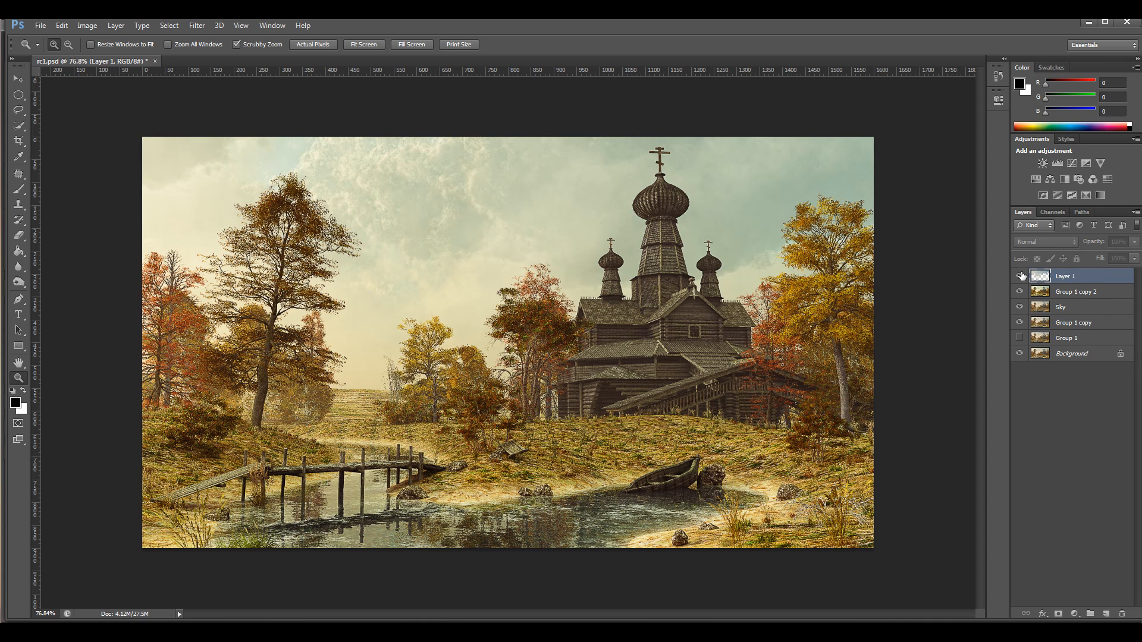
{"action": "left_click", "coordinate": [1019, 276]}
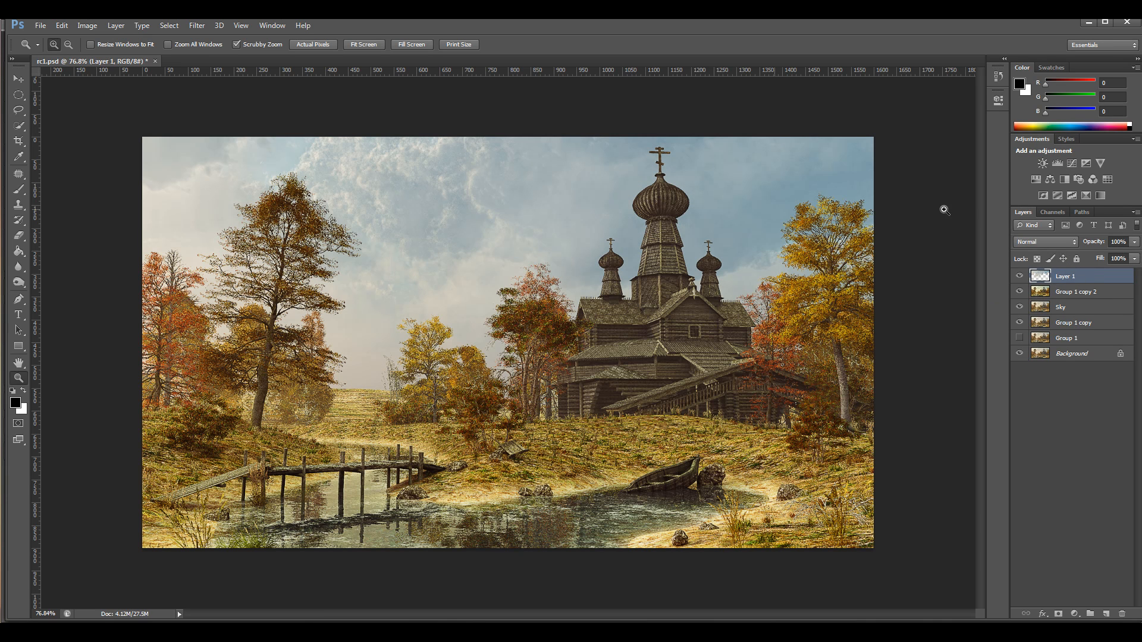
{"action": "left_click", "coordinate": [1020, 276]}
{"action": "left_click", "coordinate": [1019, 277]}
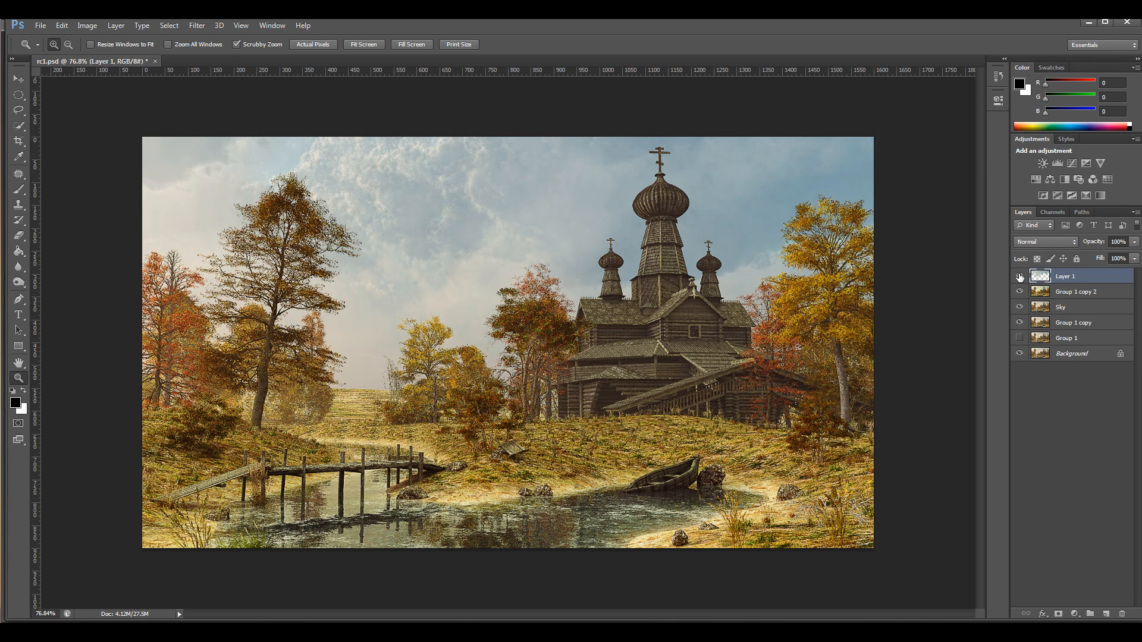
Try Overlay on Layer 1, settle on the Darken blend mode and set the layer's fill to 59%.
{"action": "left_click", "coordinate": [1064, 242]}
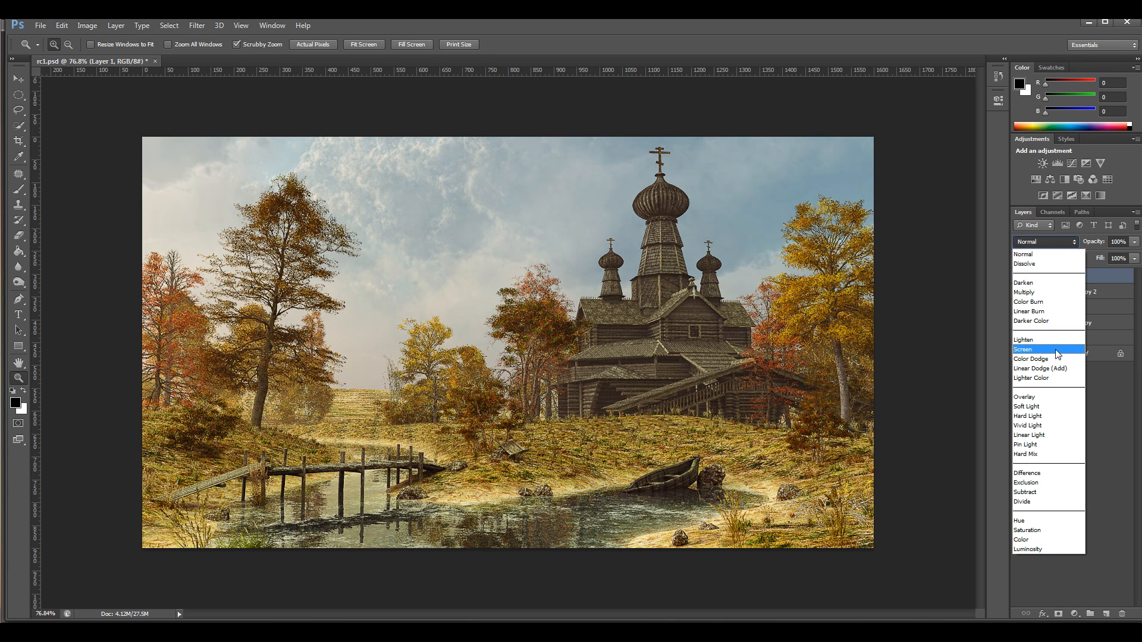
{"action": "left_click", "coordinate": [1057, 396]}
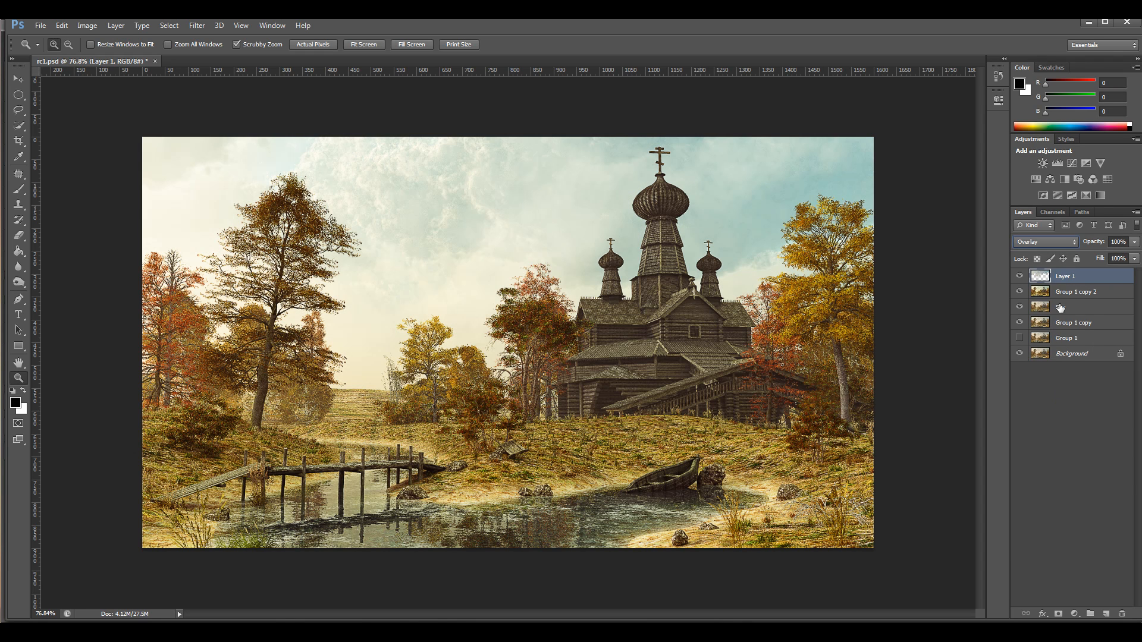
{"action": "left_click", "coordinate": [1061, 242]}
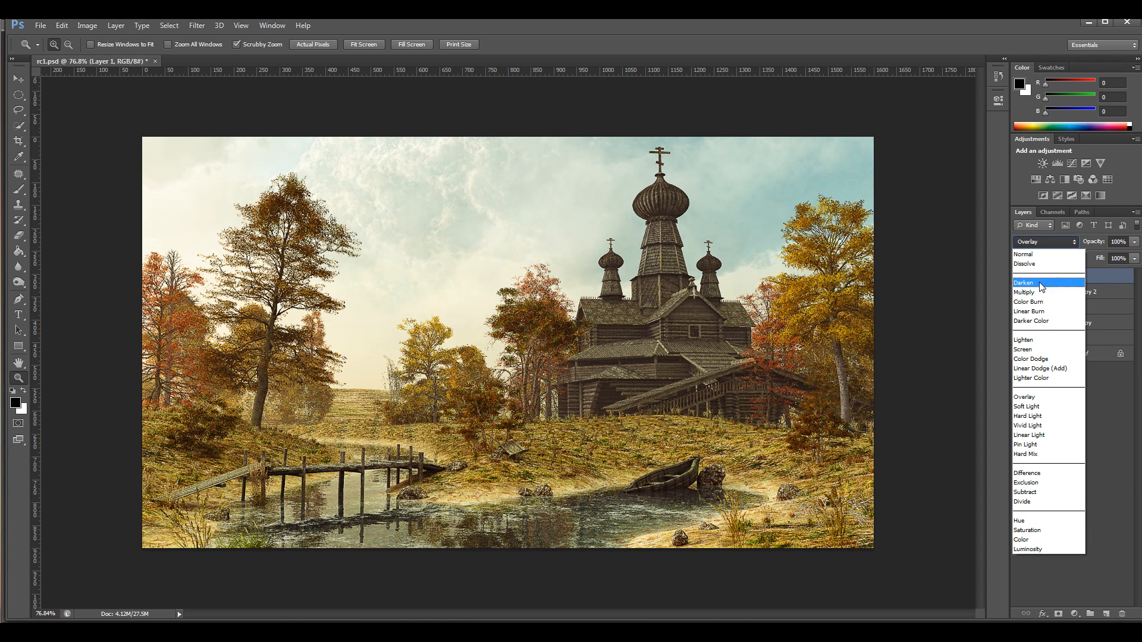
{"action": "left_click", "coordinate": [1041, 286]}
{"action": "left_click", "coordinate": [1134, 260]}
{"action": "mouse_move", "coordinate": [1133, 270]}
{"action": "left_mouse_down"}
{"action": "mouse_move", "coordinate": [1098, 270]}
{"action": "mouse_move", "coordinate": [1128, 275]}
{"action": "left_mouse_up"}
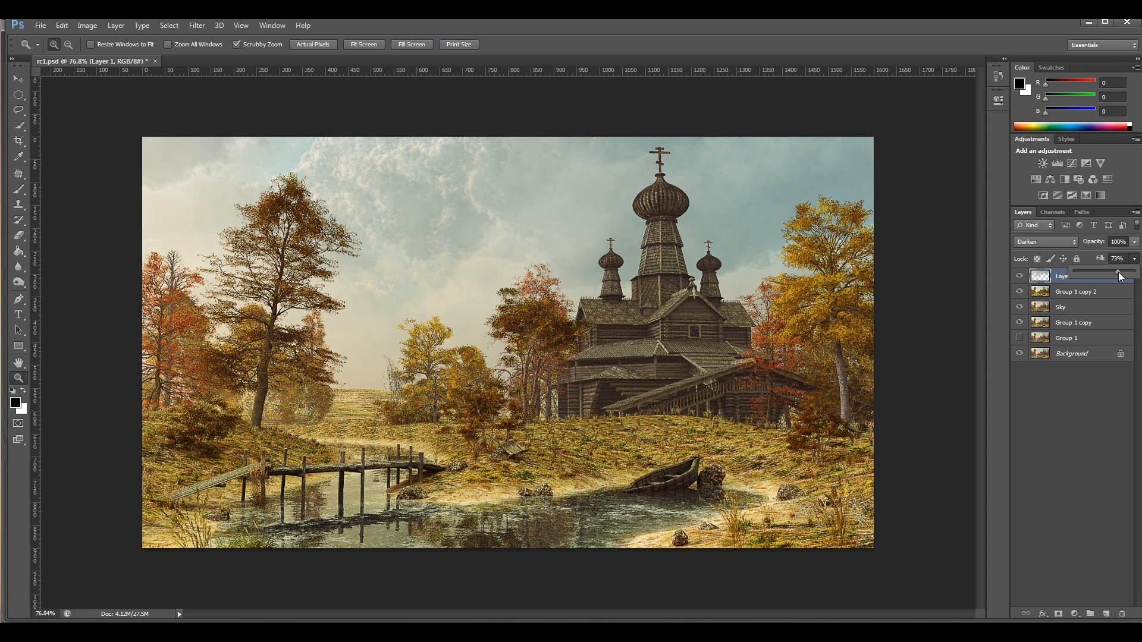
{"action": "left_click_drag", "start_coordinate": [1076, 276], "coordinate": [1096, 276]}
{"action": "left_click", "coordinate": [1069, 393]}
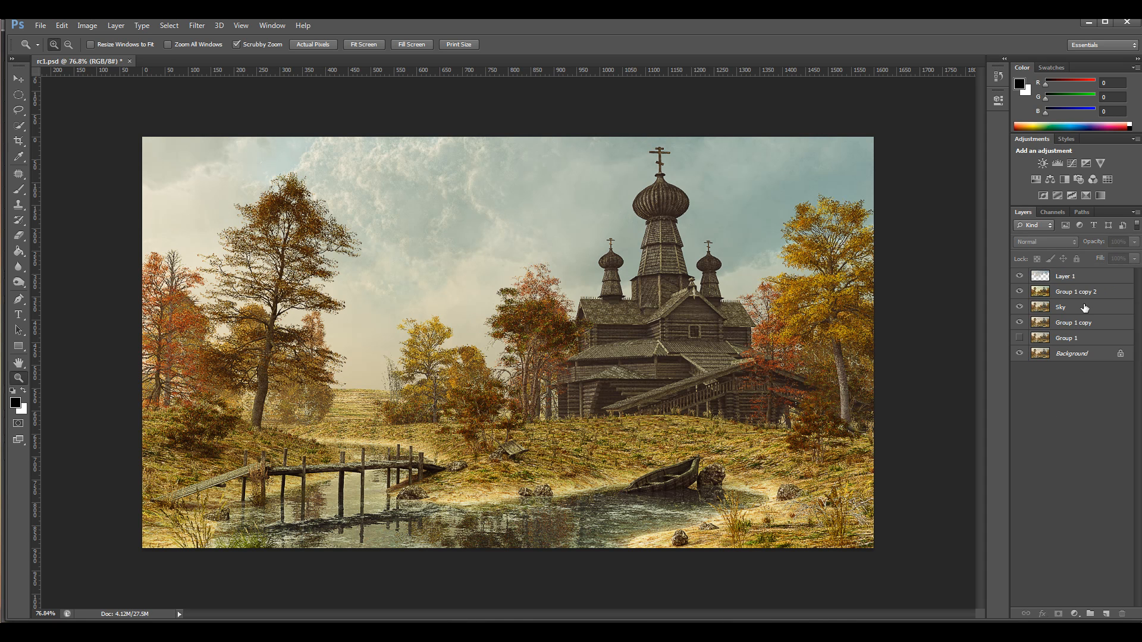
Hide the Sky layer and rename the Group 1 copy layer as Ground.
{"action": "left_click", "coordinate": [1064, 310]}
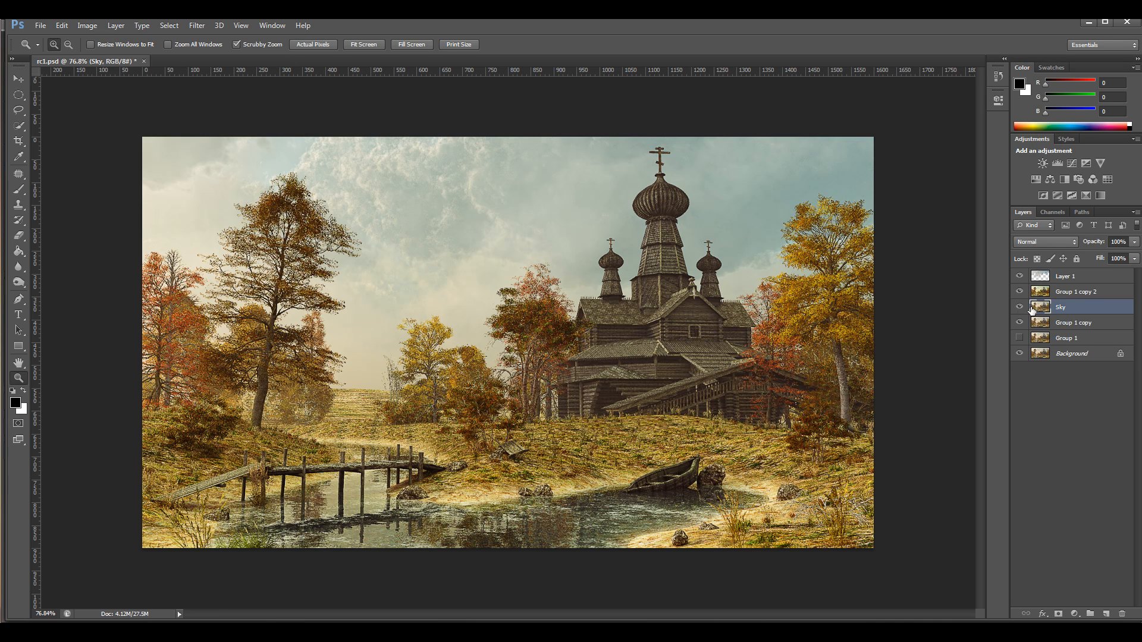
{"action": "left_click", "coordinate": [1020, 307]}
{"action": "left_click", "coordinate": [1071, 324]}
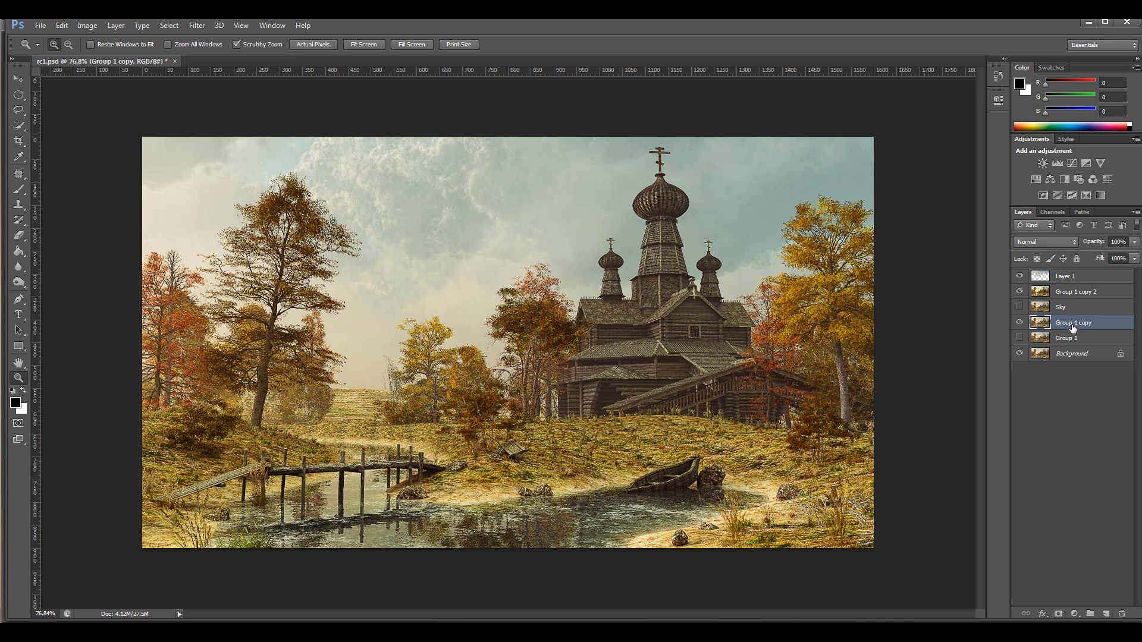
{"action": "double_click", "coordinate": [1073, 324]}
{"action": "type", "text": "Ground"}
{"action": "key", "text": "Return"}
Load the Alpha 1 channel as a selection and copy that area of Ground to a new layer.
{"action": "left_click", "coordinate": [1053, 213]}
{"action": "left_click", "coordinate": [1047, 284], "text": "ctrl"}
{"action": "left_click", "coordinate": [1026, 211]}
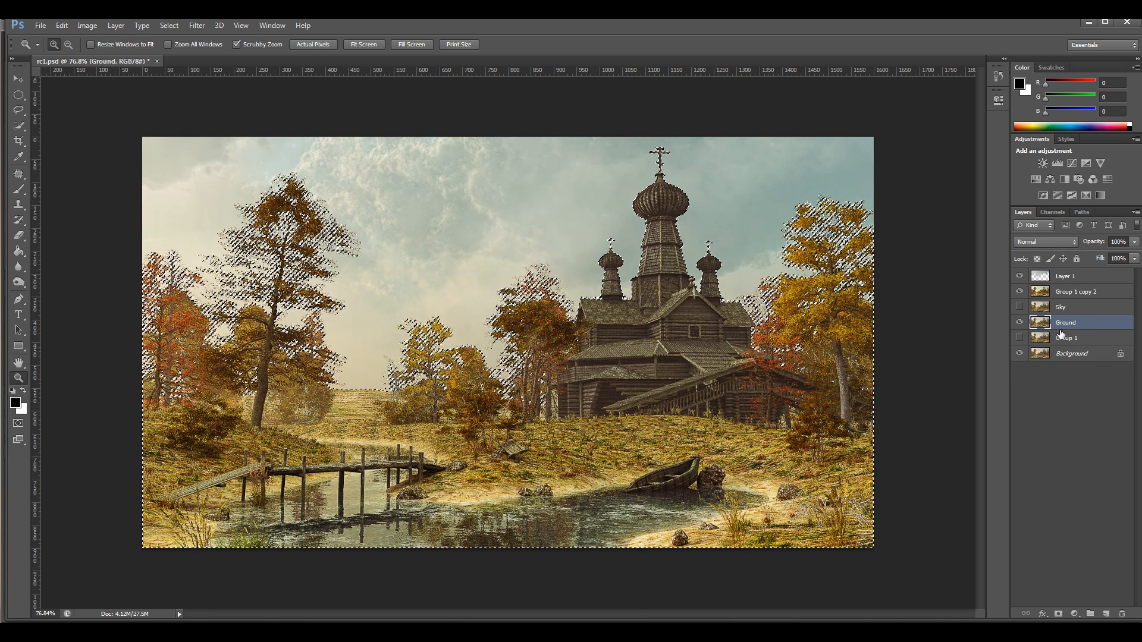
{"action": "key", "text": "ctrl+j"}
Hide Ground, move Layer 2 between Layer 1 and Group 1 copy 2, and compare the image with and without it.
{"action": "left_click", "coordinate": [1021, 337]}
{"action": "left_click_drag", "start_coordinate": [1071, 276], "coordinate": [1074, 285]}
{"action": "left_click", "coordinate": [1020, 291]}
{"action": "left_click", "coordinate": [1020, 291]}
{"action": "left_click", "coordinate": [1021, 291]}
{"action": "left_click", "coordinate": [1020, 292]}
{"action": "left_click", "coordinate": [1021, 292]}
{"action": "left_click", "coordinate": [1021, 292]}
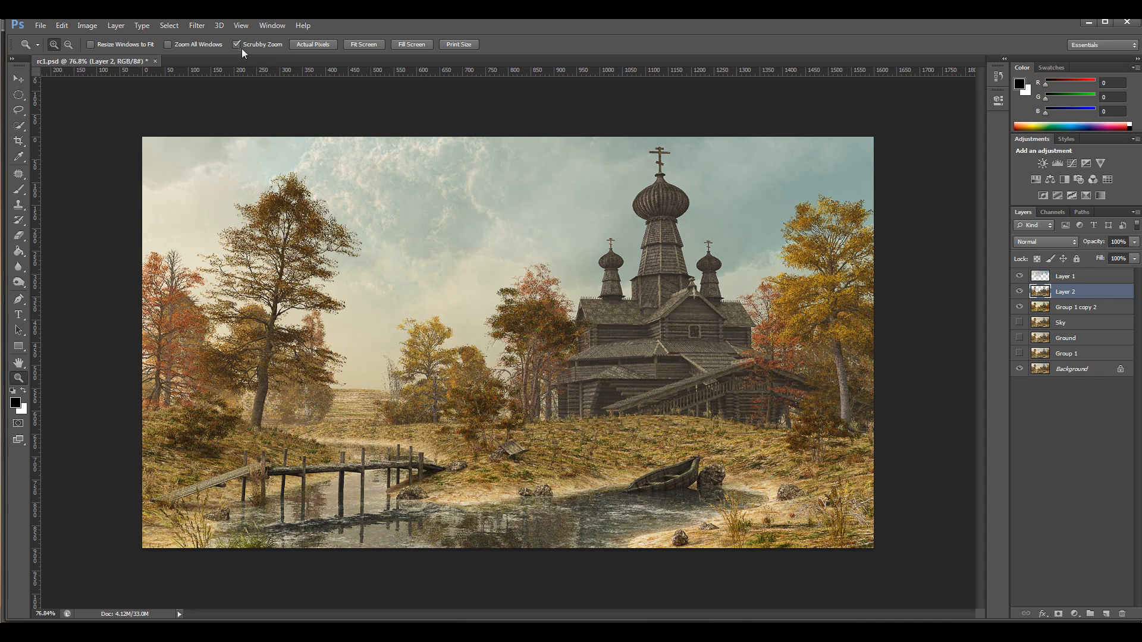
Fine-tune Layer 2's color balance in the midtones.
{"action": "left_click", "coordinate": [96, 25]}
{"action": "mouse_move", "coordinate": [113, 56]}
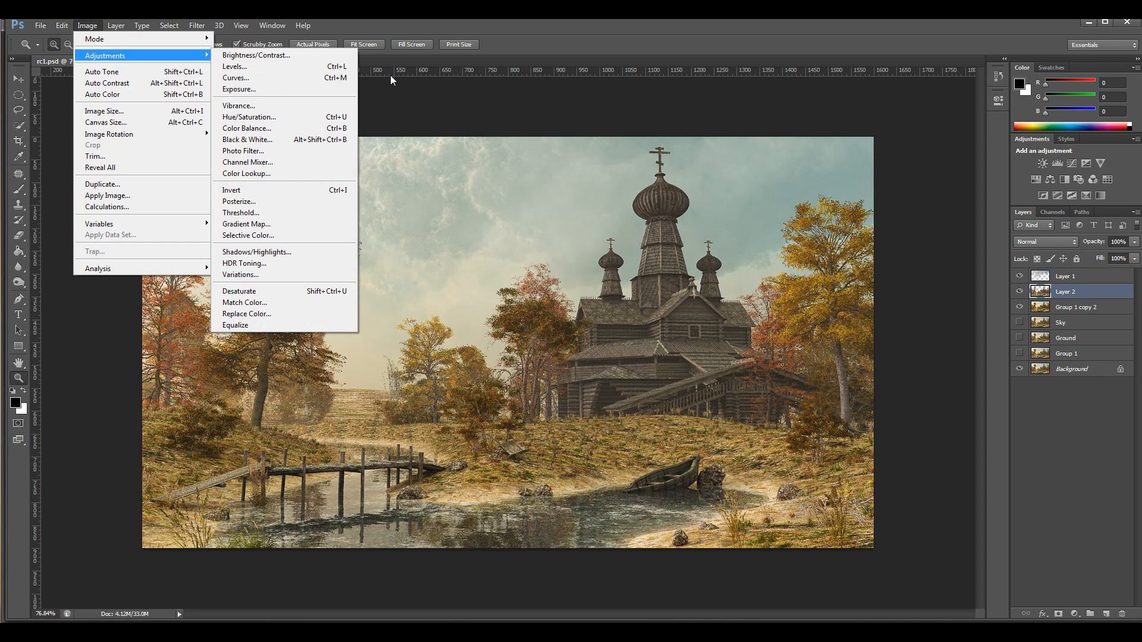
{"action": "left_click", "coordinate": [311, 129]}
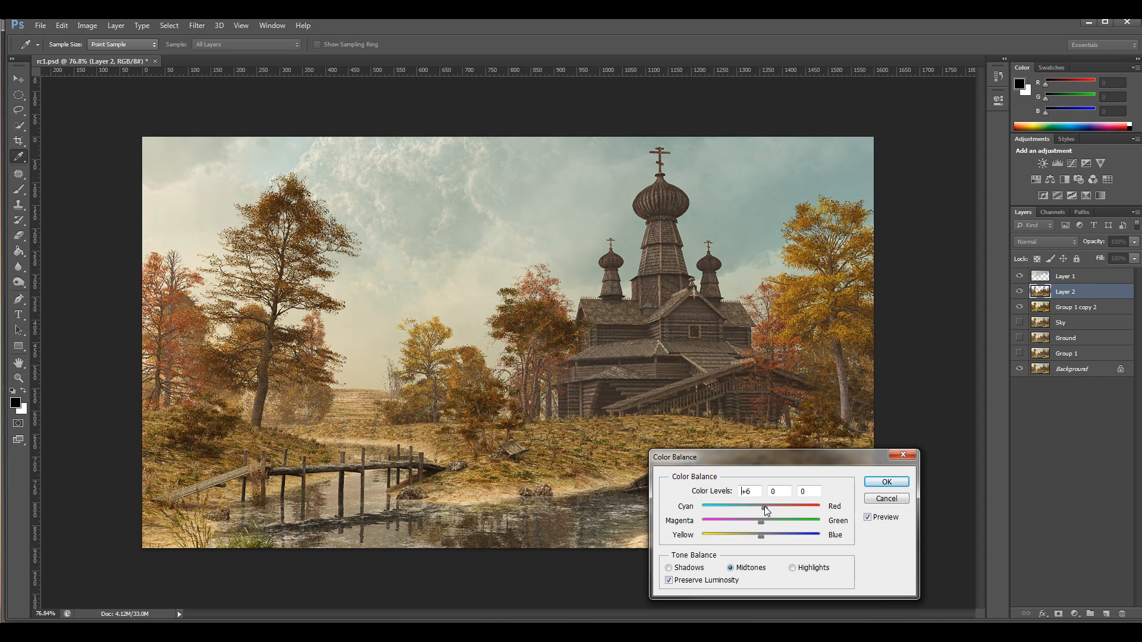
{"action": "mouse_move", "coordinate": [758, 538]}
{"action": "left_mouse_down"}
{"action": "mouse_move", "coordinate": [778, 541]}
{"action": "mouse_move", "coordinate": [764, 540]}
{"action": "mouse_move", "coordinate": [763, 523]}
{"action": "left_mouse_up"}
{"action": "left_click", "coordinate": [763, 522]}
{"action": "left_click", "coordinate": [874, 481]}
{"action": "key", "text": "z"}
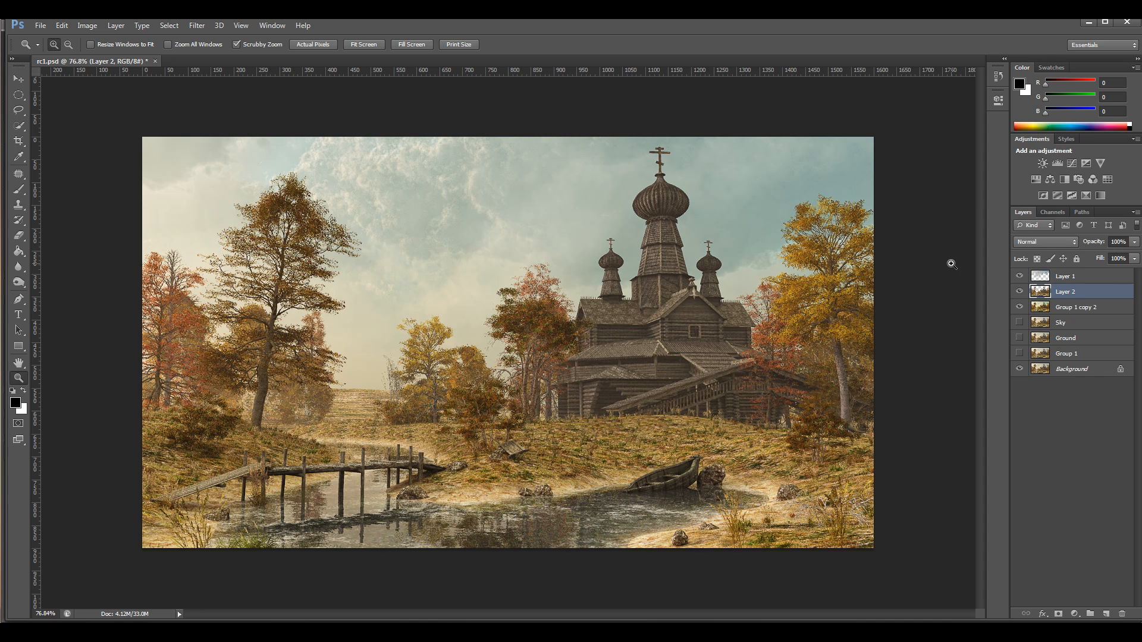
Set Layer 2's blend mode to Lighten and lower its fill to about 29%.
{"action": "left_click", "coordinate": [1067, 242]}
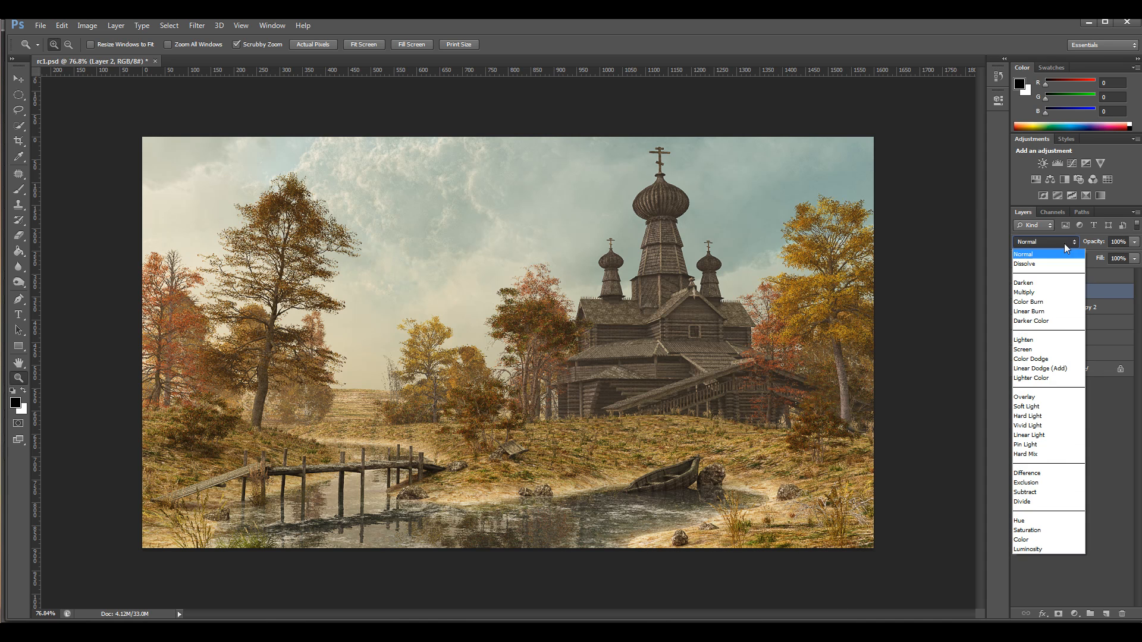
{"action": "left_click", "coordinate": [1058, 345]}
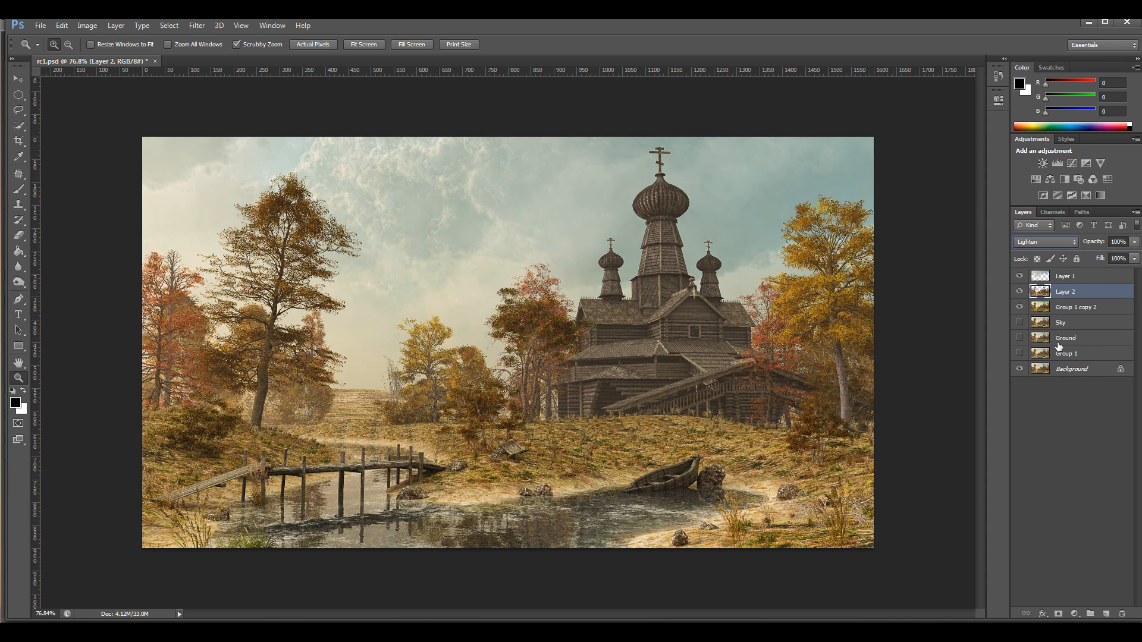
{"action": "left_click", "coordinate": [1073, 279]}
{"action": "left_click", "coordinate": [1077, 292]}
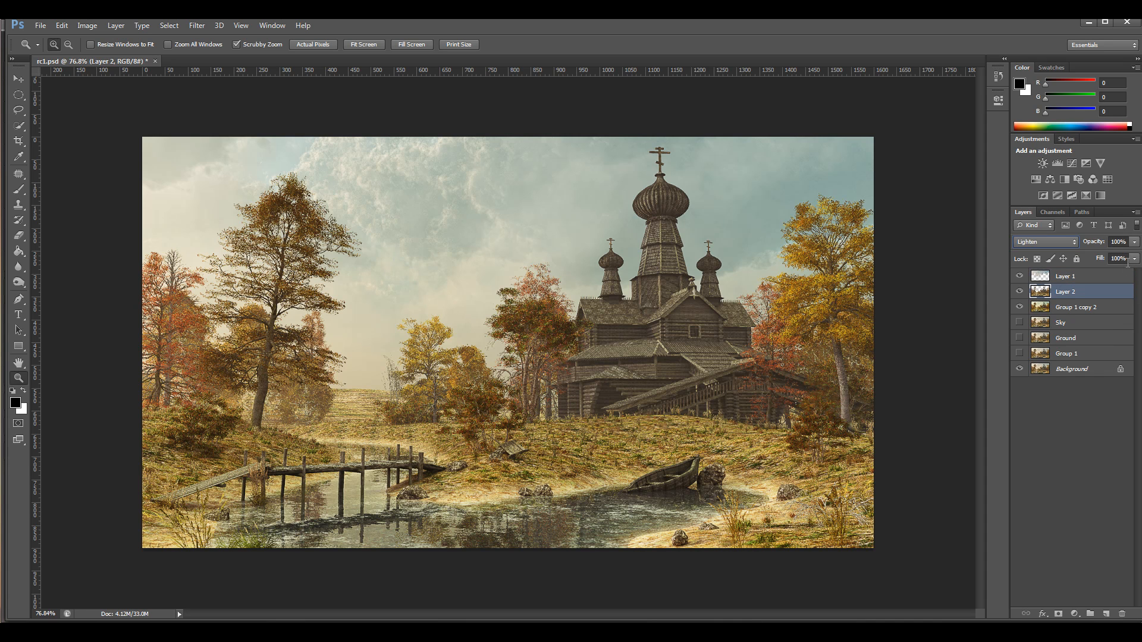
{"action": "left_click", "coordinate": [1134, 258]}
{"action": "left_click_drag", "start_coordinate": [1134, 271], "coordinate": [1078, 272]}
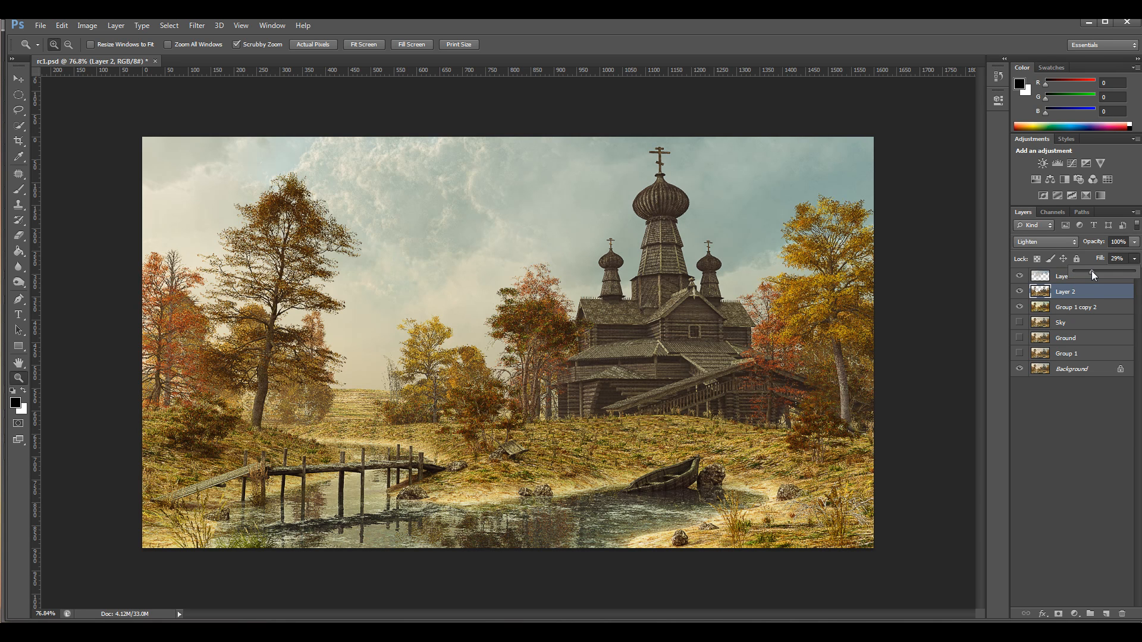
Merge Layer 1, Layer 2 and Group 1 copy 2 into one layer.
{"action": "left_click", "coordinate": [1064, 277]}
{"action": "left_click", "coordinate": [1078, 314], "text": "shift"}
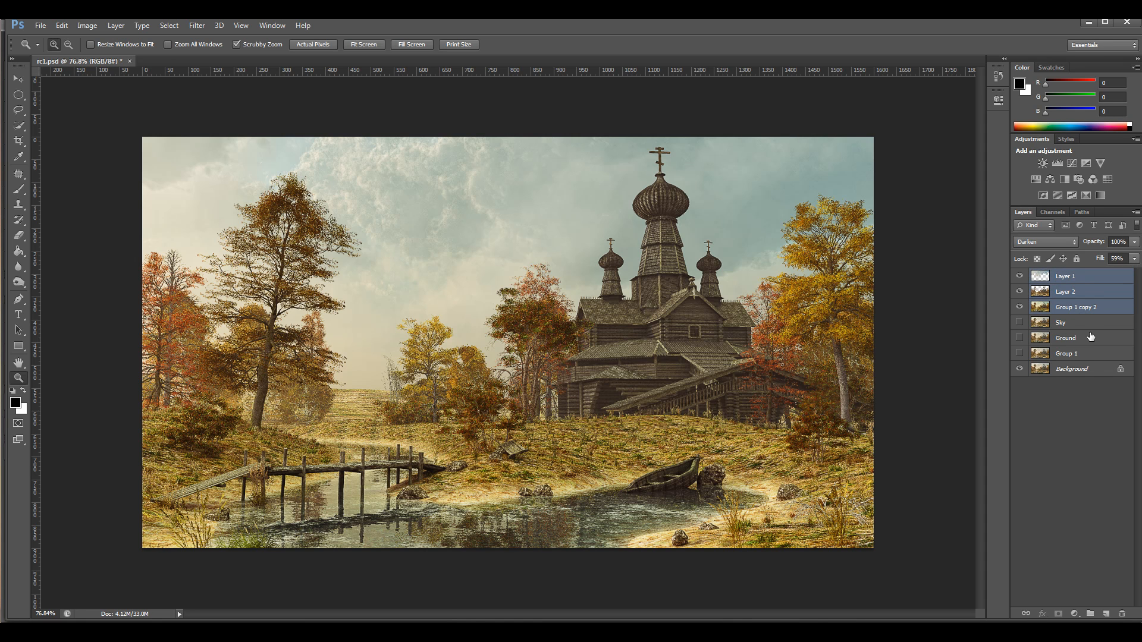
{"action": "key", "text": "ctrl+e"}
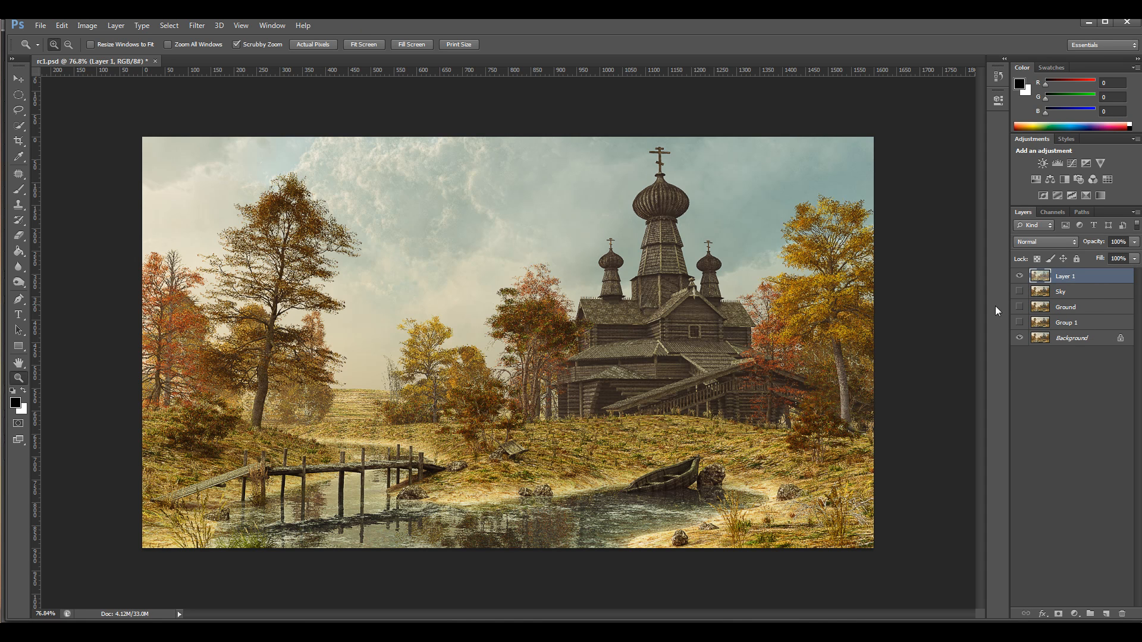
Compare the image with and without the merged Layer 1.
{"action": "left_click", "coordinate": [1020, 276]}
{"action": "left_click", "coordinate": [1020, 277]}
{"action": "left_click", "coordinate": [1020, 276]}
{"action": "left_click", "coordinate": [1020, 277]}
Increase the vibrance of Layer 1 with a Vibrance adjustment, leaving saturation at 0.
{"action": "left_click", "coordinate": [100, 26]}
{"action": "mouse_move", "coordinate": [120, 54]}
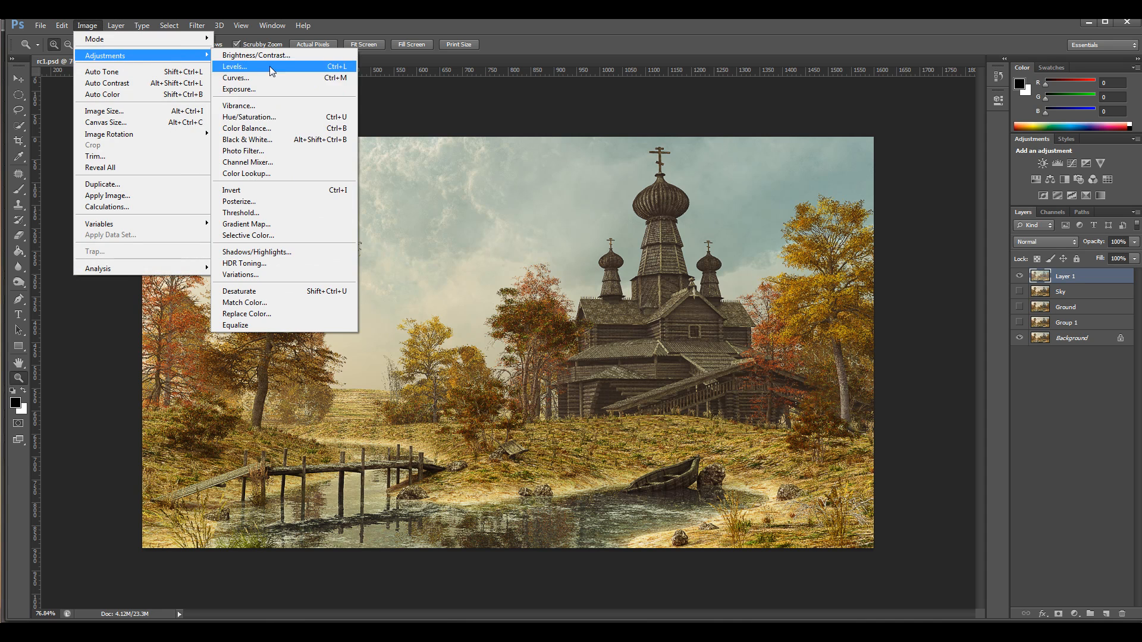
{"action": "left_click", "coordinate": [262, 106]}
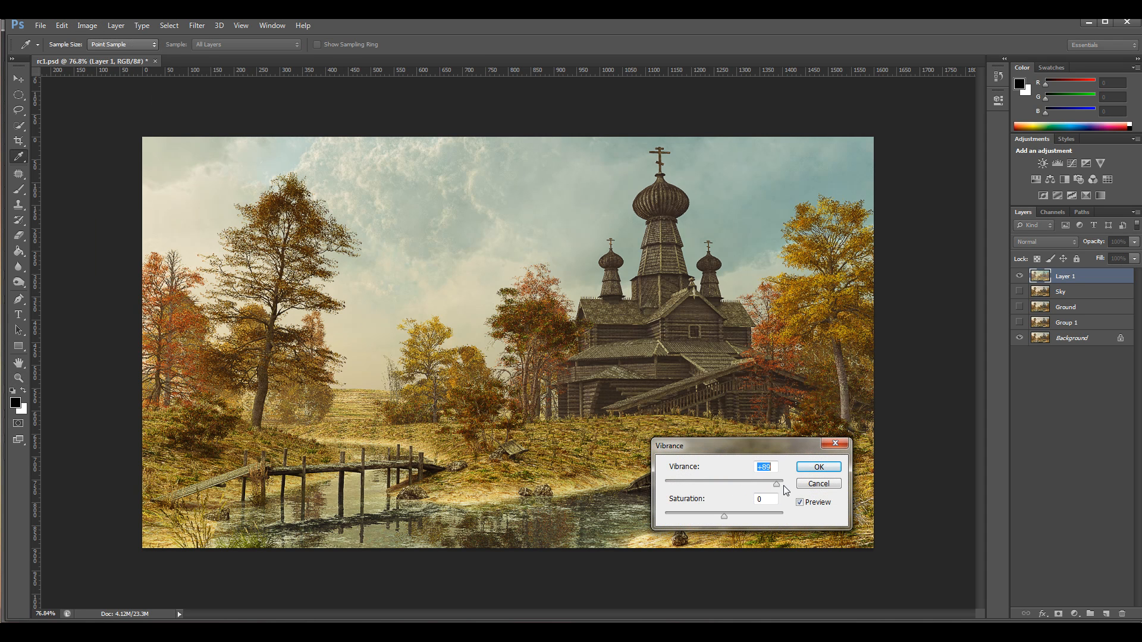
{"action": "mouse_move", "coordinate": [754, 488]}
{"action": "left_mouse_down"}
{"action": "mouse_move", "coordinate": [741, 516]}
{"action": "mouse_move", "coordinate": [694, 512]}
{"action": "mouse_move", "coordinate": [726, 515]}
{"action": "mouse_move", "coordinate": [763, 485]}
{"action": "mouse_move", "coordinate": [714, 481]}
{"action": "mouse_move", "coordinate": [751, 484]}
{"action": "left_mouse_up"}
{"action": "left_click", "coordinate": [818, 466]}
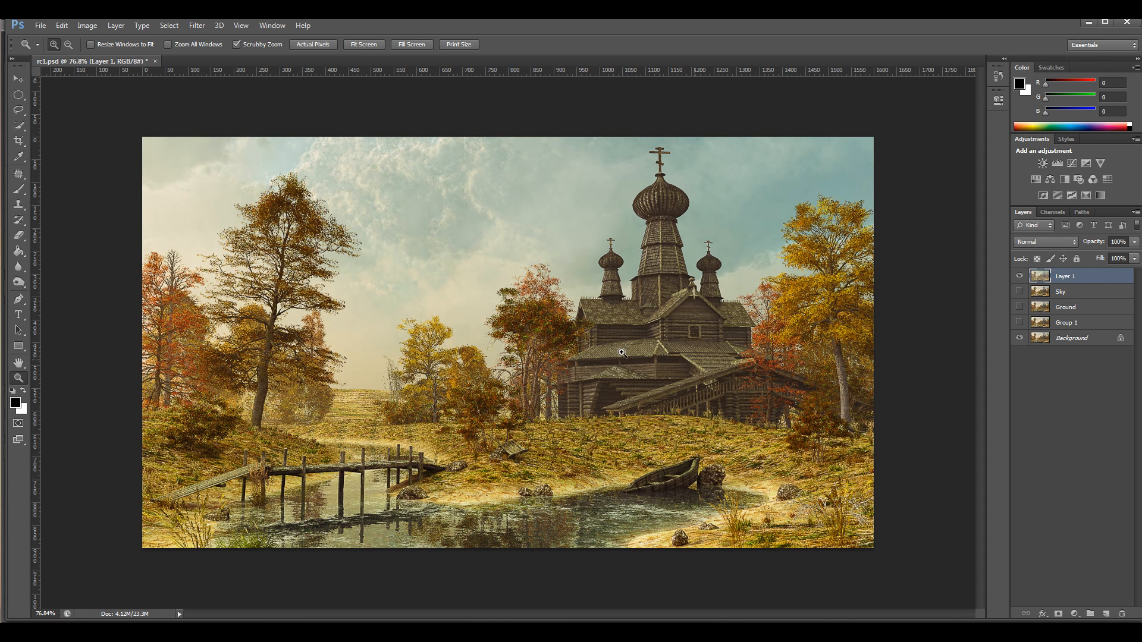
Start a Color Balance adjustment on Layer 1 and tune the midtones on all three color axes.
{"action": "left_click", "coordinate": [87, 25]}
{"action": "mouse_move", "coordinate": [97, 58]}
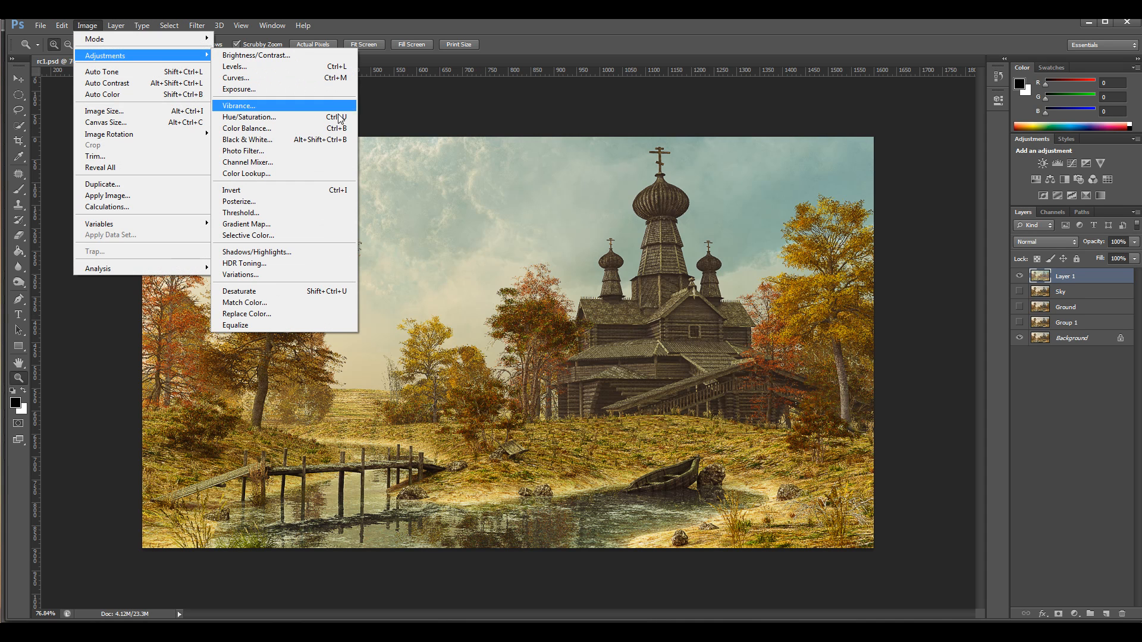
{"action": "left_click", "coordinate": [253, 128]}
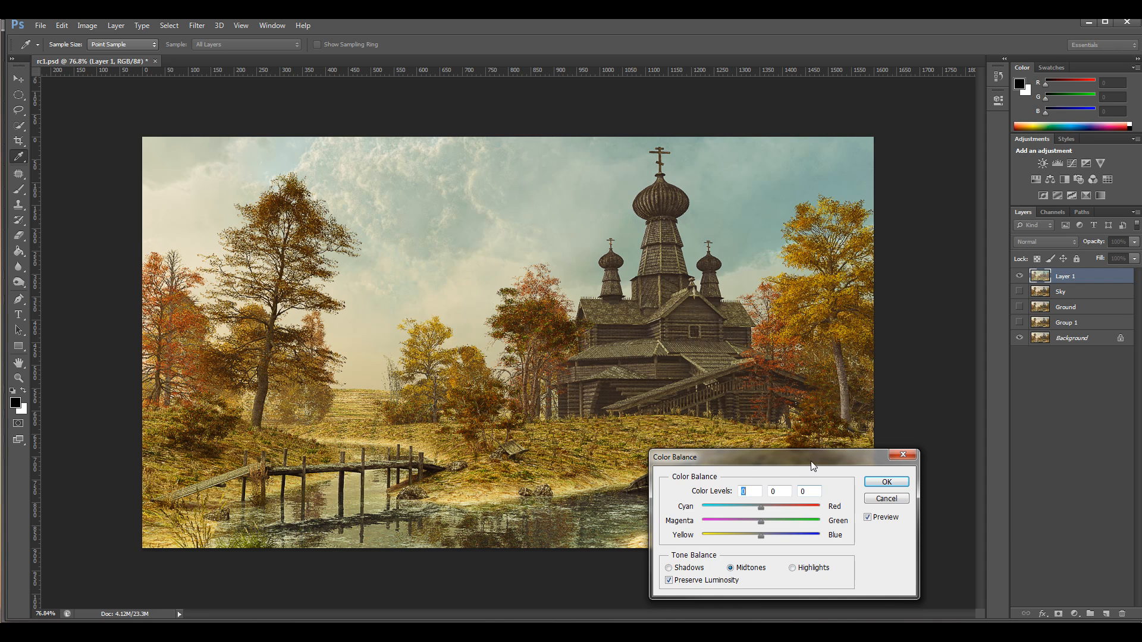
{"action": "left_click_drag", "start_coordinate": [812, 463], "coordinate": [979, 229]}
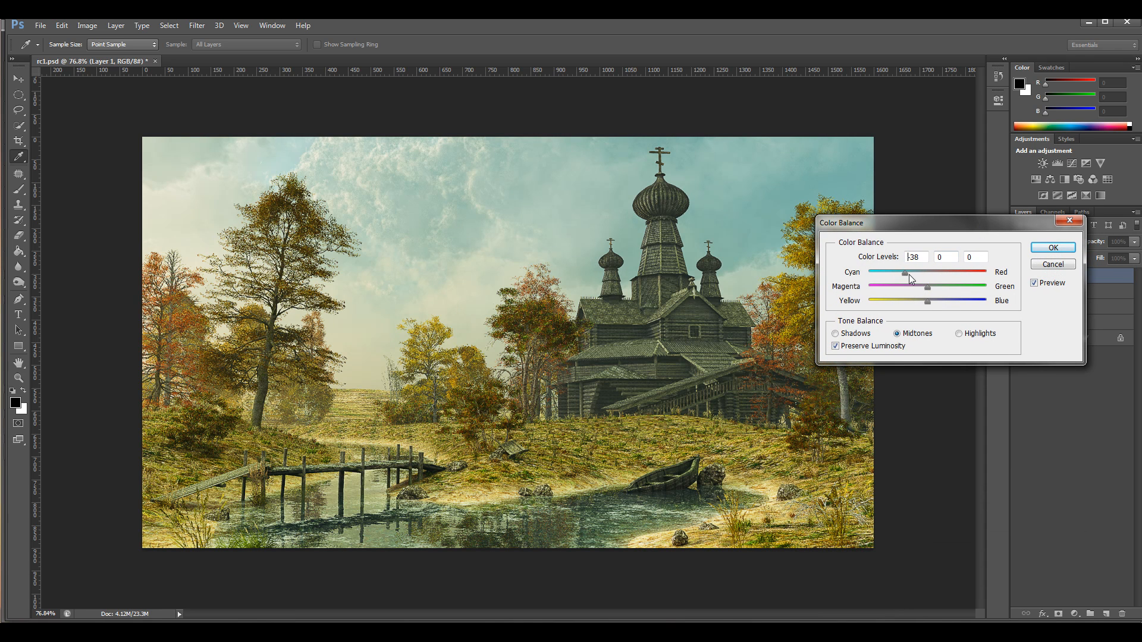
{"action": "left_click_drag", "start_coordinate": [936, 276], "coordinate": [932, 276]}
{"action": "mouse_move", "coordinate": [920, 287]}
{"action": "left_mouse_down"}
{"action": "mouse_move", "coordinate": [947, 302]}
{"action": "mouse_move", "coordinate": [916, 302]}
{"action": "mouse_move", "coordinate": [932, 302]}
{"action": "left_mouse_up"}
Shift the shadows to about -8 cyan and +10 blue, and set the highlights to about +8, +1 and -9.
{"action": "left_click", "coordinate": [835, 334]}
{"action": "left_click_drag", "start_coordinate": [927, 306], "coordinate": [935, 305]}
{"action": "left_click", "coordinate": [923, 273]}
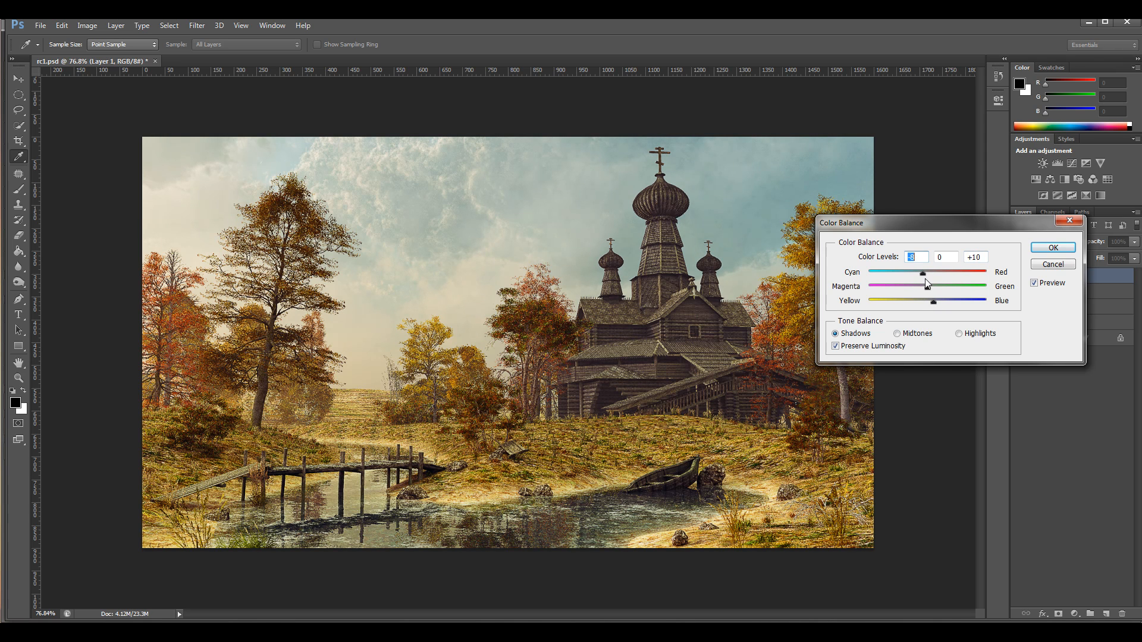
{"action": "left_click_drag", "start_coordinate": [929, 288], "coordinate": [926, 289]}
{"action": "left_click", "coordinate": [958, 334]}
{"action": "mouse_move", "coordinate": [936, 274]}
{"action": "left_mouse_down"}
{"action": "mouse_move", "coordinate": [919, 301]}
{"action": "mouse_move", "coordinate": [927, 288]}
{"action": "left_mouse_up"}
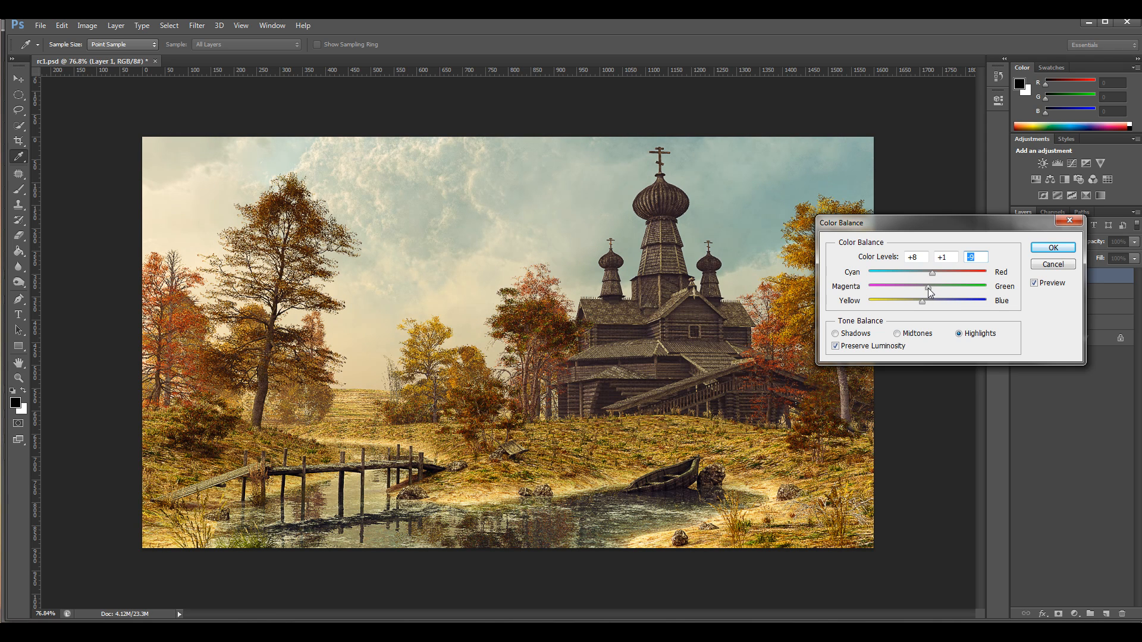
Refine the midtones' blue and magenta-green balance and apply the color balance to Layer 1.
{"action": "left_click", "coordinate": [899, 335]}
{"action": "left_click", "coordinate": [934, 301]}
{"action": "left_click_drag", "start_coordinate": [926, 287], "coordinate": [925, 288]}
{"action": "left_click", "coordinate": [924, 288]}
{"action": "left_click", "coordinate": [1052, 248]}
{"action": "key", "text": "z"}
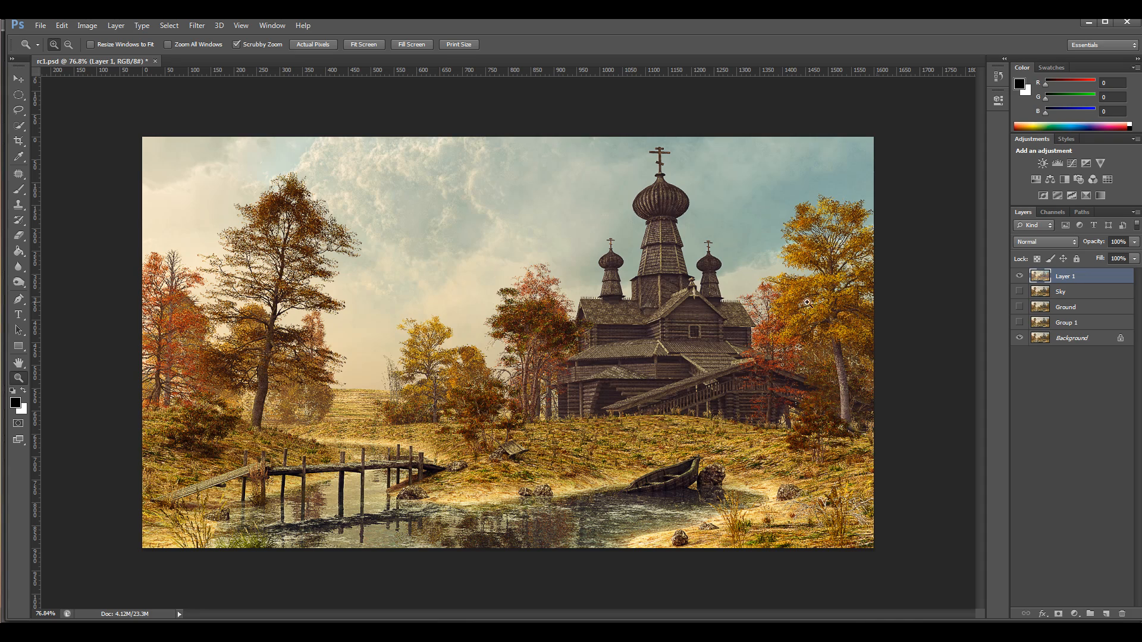
{"action": "left_click_drag", "start_coordinate": [483, 384], "coordinate": [513, 361]}
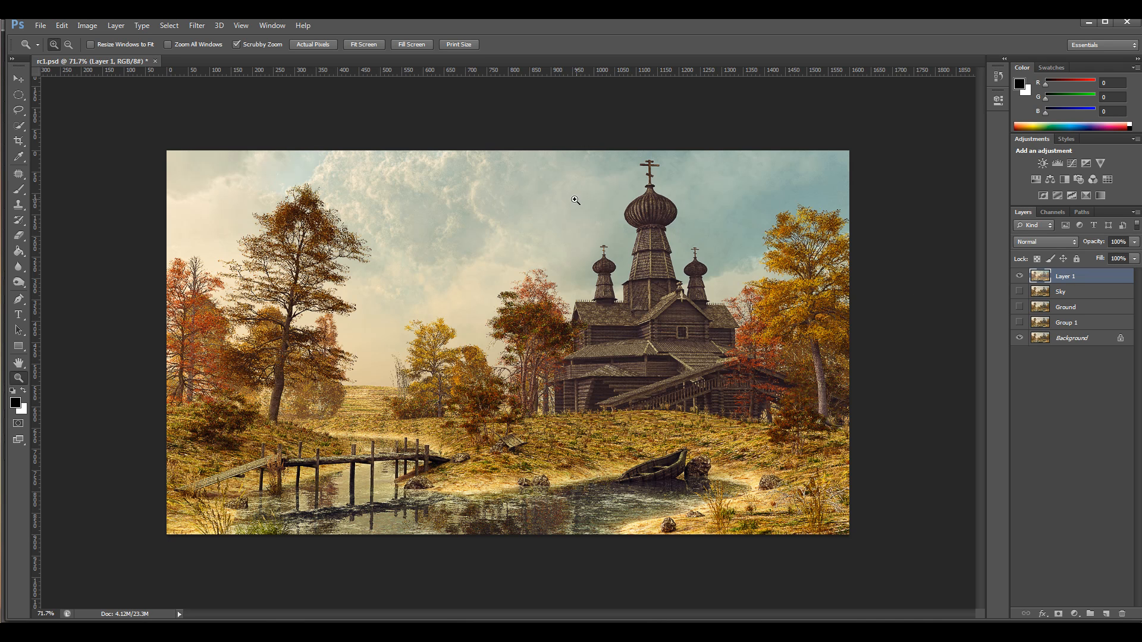
{"action": "left_click", "coordinate": [197, 26]}
{"action": "left_click", "coordinate": [238, 117]}
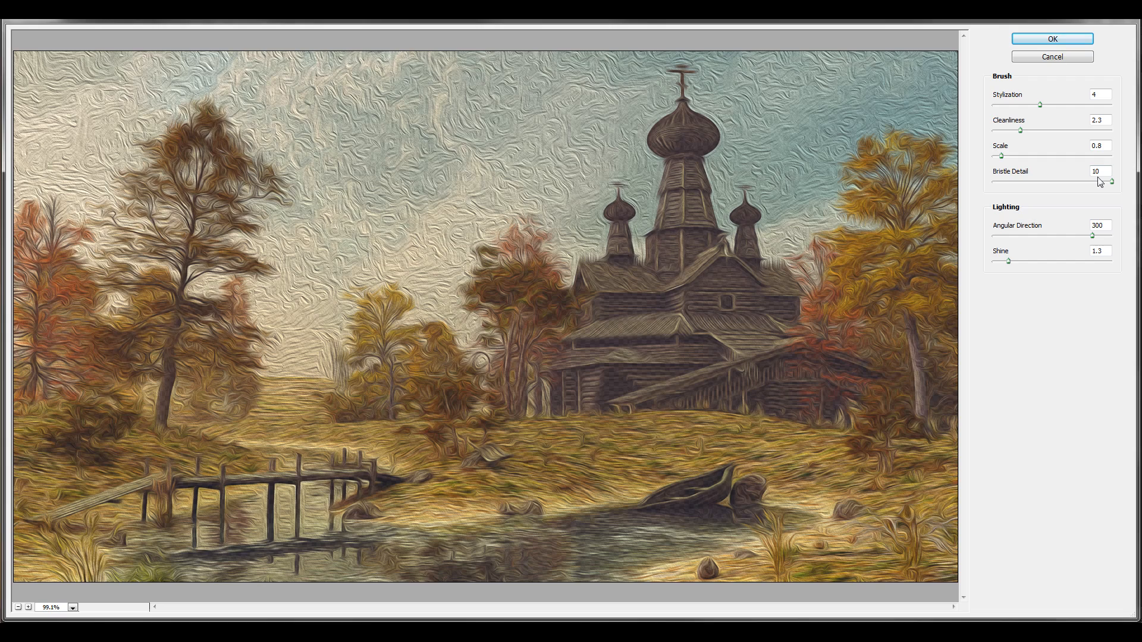
{"action": "left_click", "coordinate": [1052, 56]}
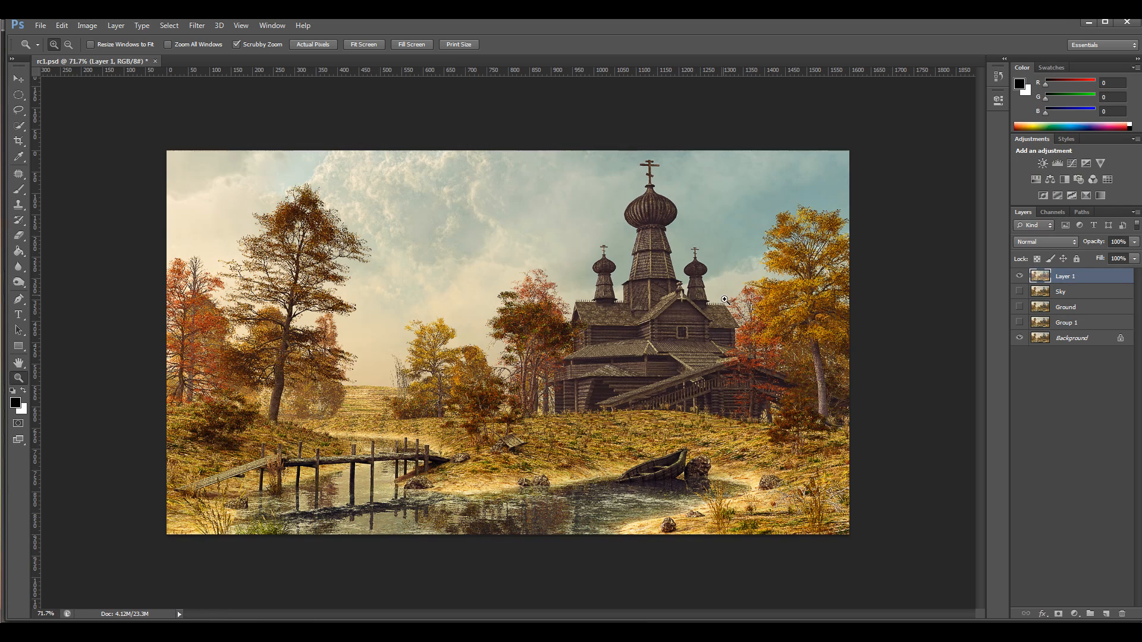
Duplicate Layer 1.
{"action": "scroll", "coordinate": [573, 289], "scroll_direction": "up", "scroll_amount": 3}
{"action": "scroll", "coordinate": [577, 292], "scroll_direction": "down", "scroll_amount": 3}
{"action": "scroll", "coordinate": [584, 293], "scroll_direction": "up", "scroll_amount": 2}
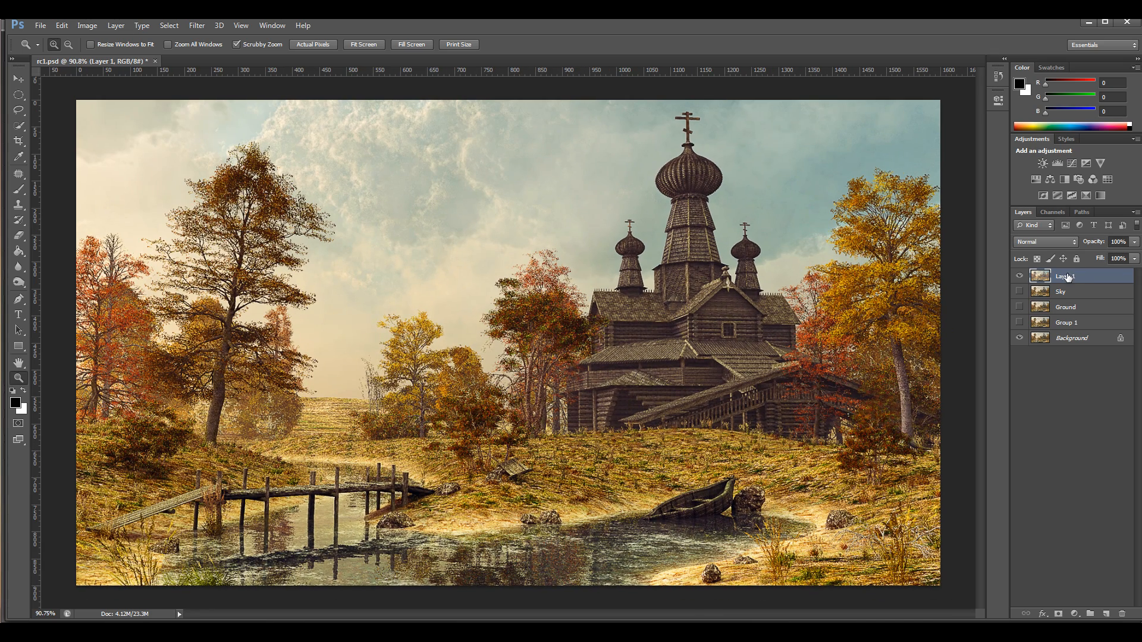
{"action": "left_click_drag", "start_coordinate": [1067, 278], "coordinate": [1105, 615]}
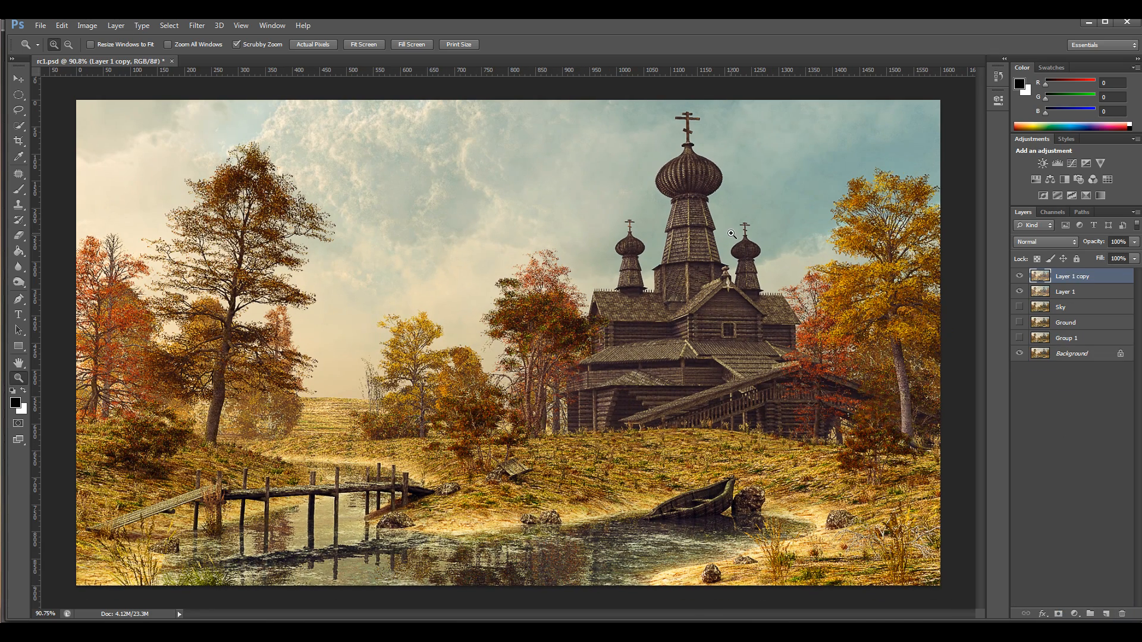
Apply Reduce Noise to Layer 1 copy with strength 10, preserve details 2%, reduce color noise 2% and sharpen details 0%.
{"action": "left_click", "coordinate": [196, 25]}
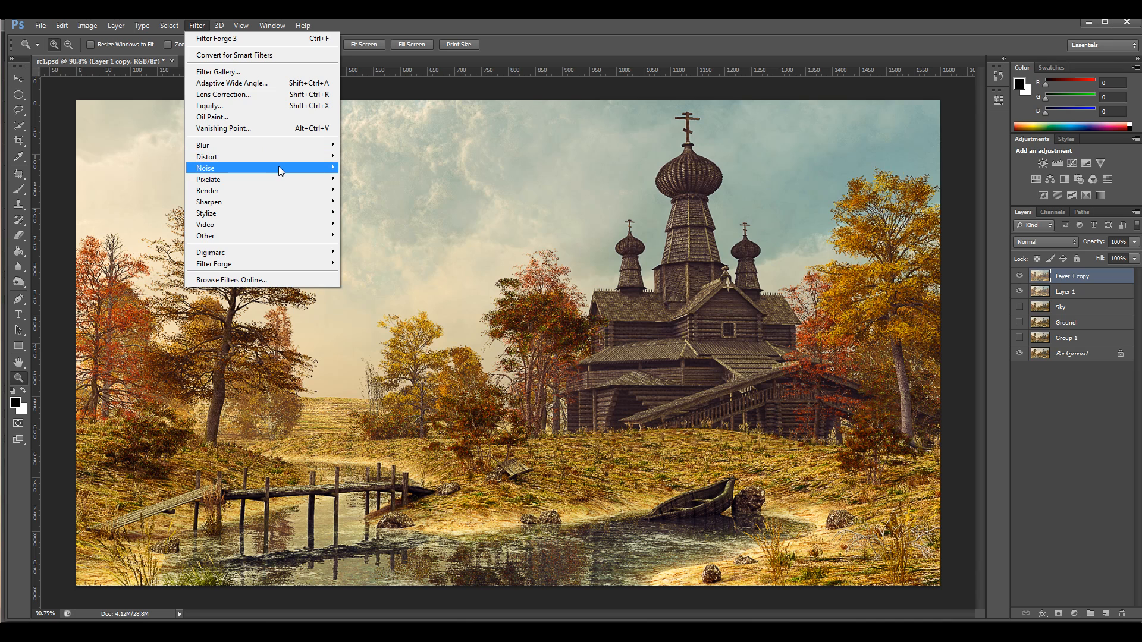
{"action": "mouse_move", "coordinate": [280, 171]}
{"action": "left_click", "coordinate": [373, 212]}
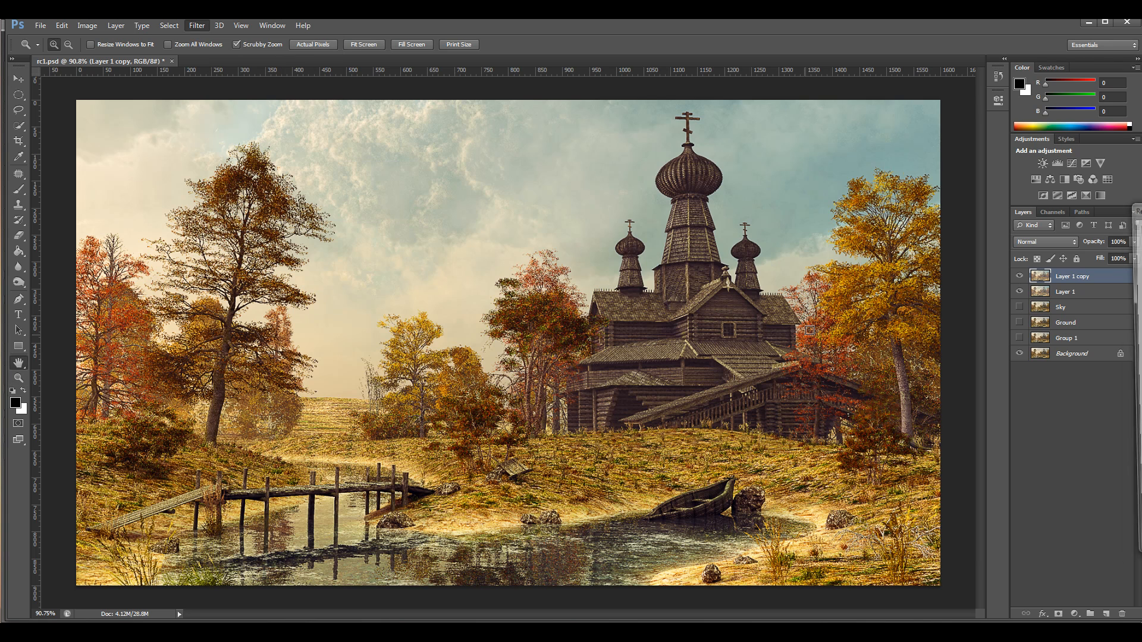
{"action": "left_click_drag", "start_coordinate": [1135, 208], "coordinate": [548, 159]}
{"action": "left_click_drag", "start_coordinate": [460, 346], "coordinate": [433, 322]}
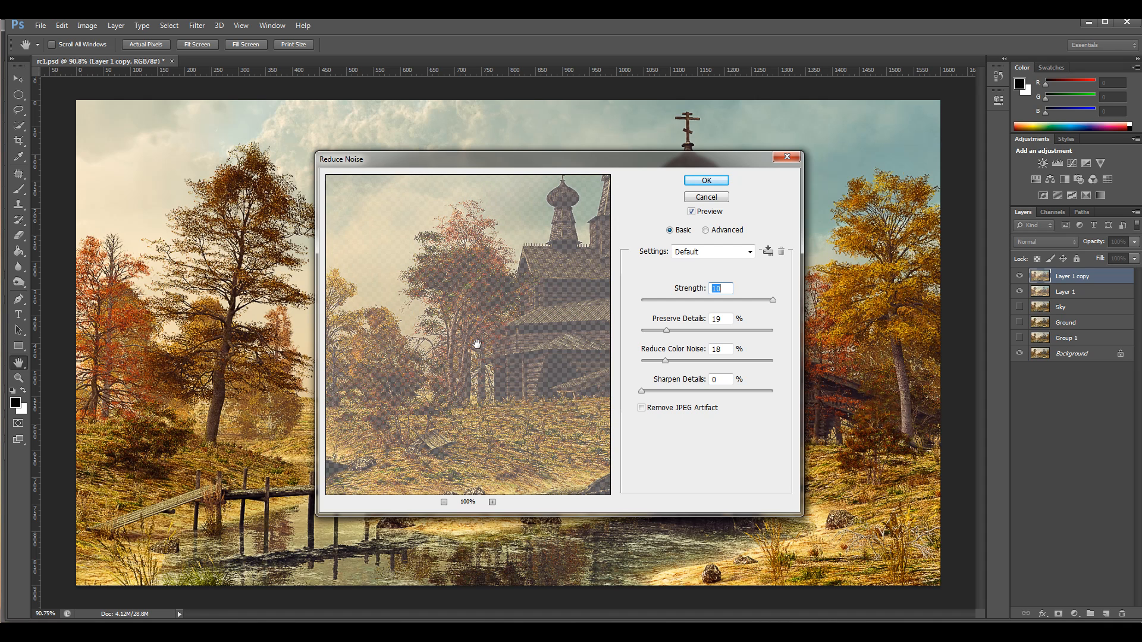
{"action": "mouse_move", "coordinate": [666, 330]}
{"action": "left_mouse_down"}
{"action": "mouse_move", "coordinate": [647, 330]}
{"action": "mouse_move", "coordinate": [651, 360]}
{"action": "mouse_move", "coordinate": [645, 332]}
{"action": "left_mouse_up"}
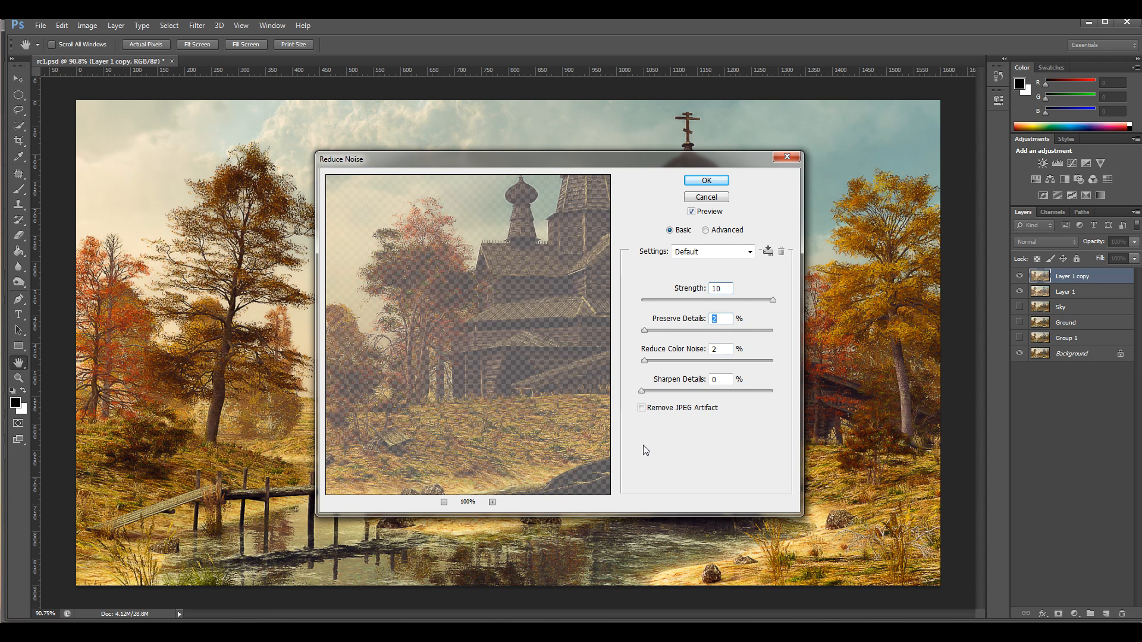
{"action": "left_click", "coordinate": [707, 181]}
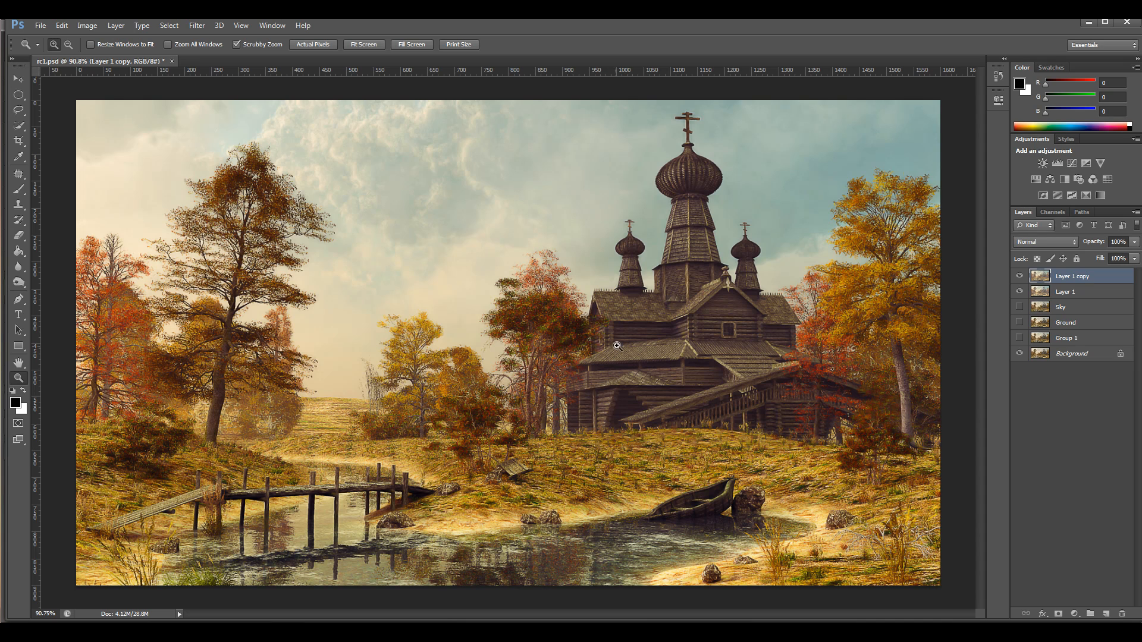
Compare the image with and without the noise-reduced Layer 1 copy, and leave that layer hidden.
{"action": "left_click", "coordinate": [1020, 276]}
{"action": "left_click", "coordinate": [1020, 275]}
{"action": "left_click", "coordinate": [1020, 276]}
{"action": "left_click", "coordinate": [1020, 276]}
{"action": "scroll", "coordinate": [669, 420], "scroll_direction": "down", "scroll_amount": 1}
{"action": "left_click", "coordinate": [1020, 276]}
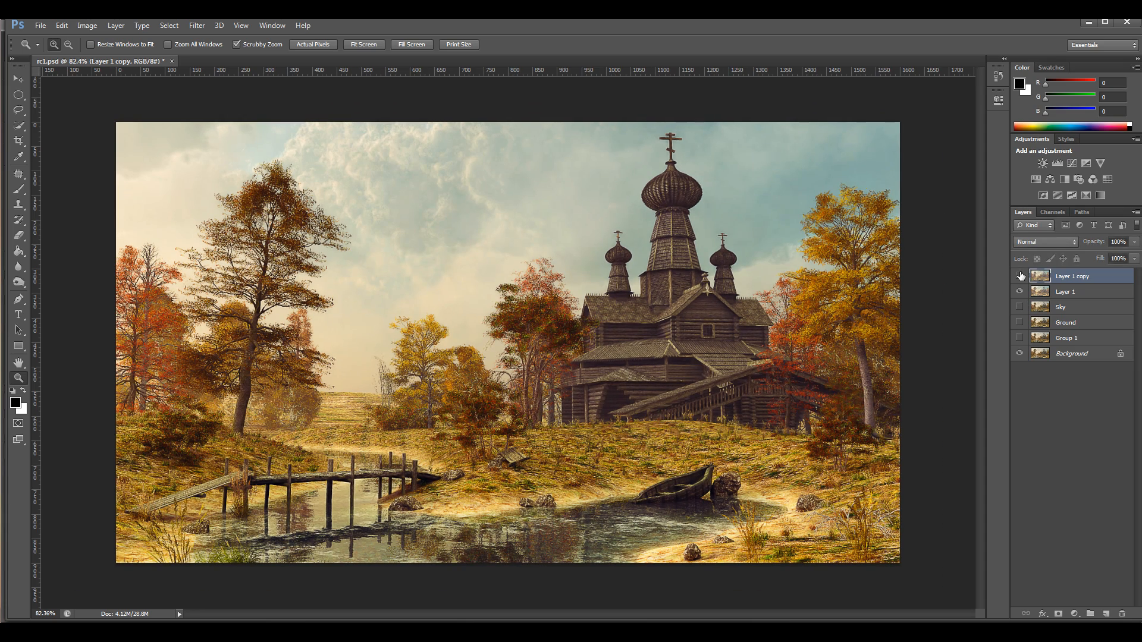
{"action": "left_click", "coordinate": [1020, 276]}
{"action": "left_click", "coordinate": [1020, 276]}
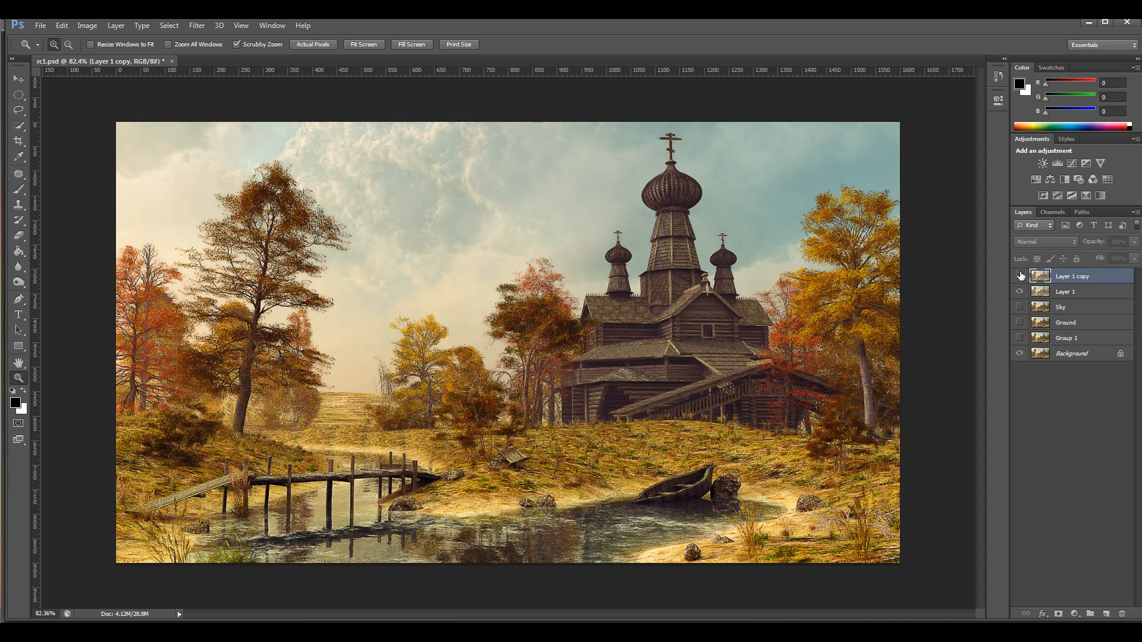
{"action": "left_click", "coordinate": [1020, 276]}
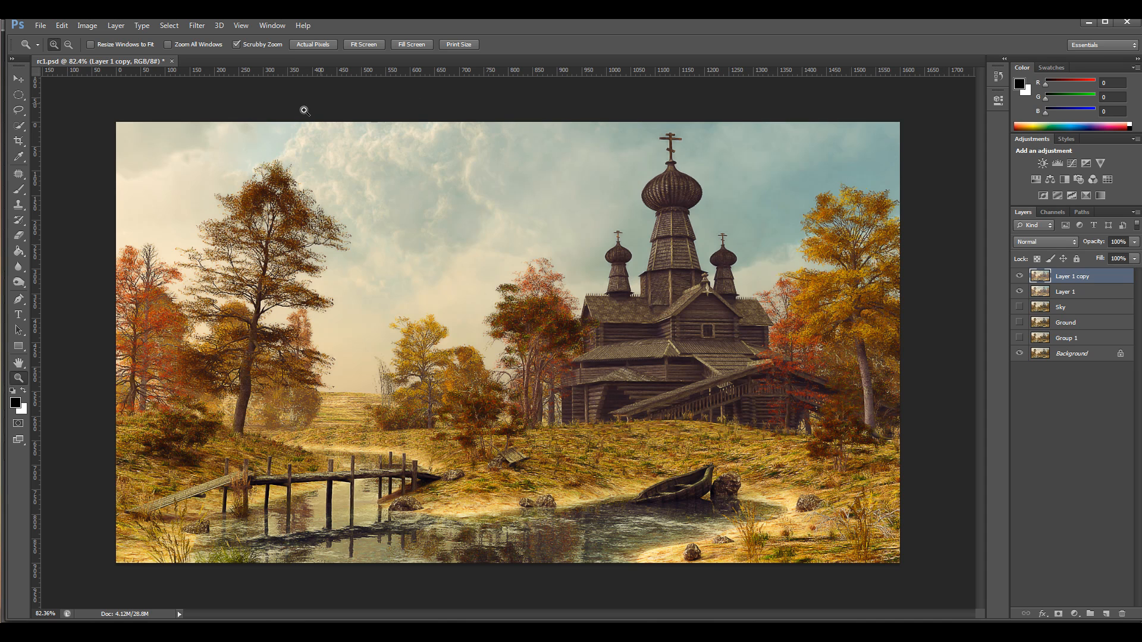
{"action": "left_click", "coordinate": [1020, 276]}
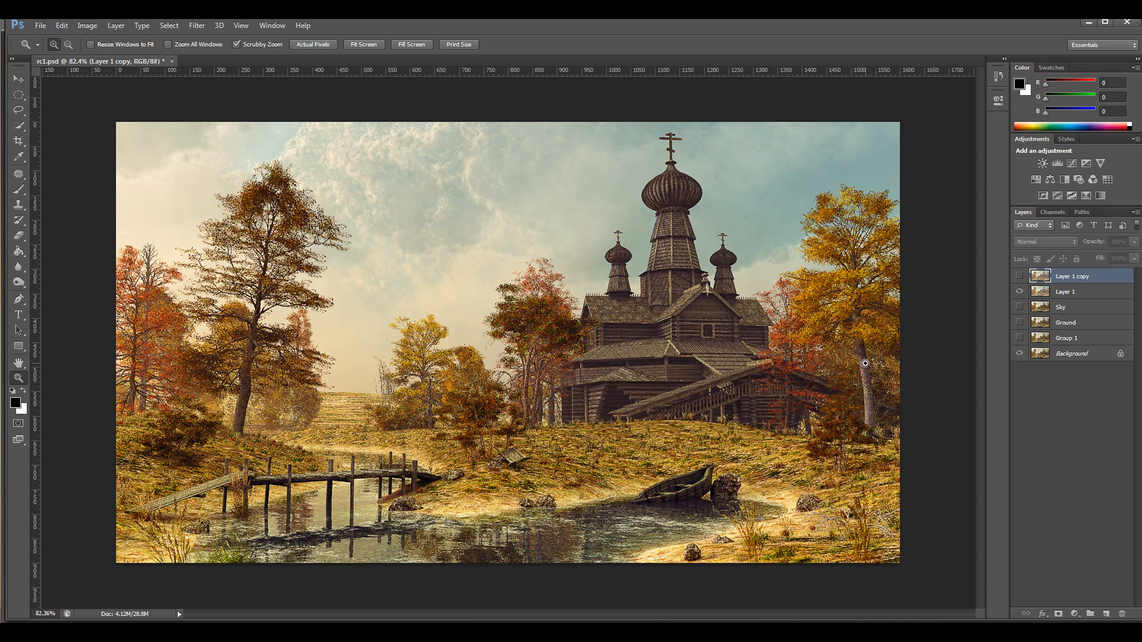
Duplicate the Background directly beneath Layer 1 and merge the duplicate with Layer 1.
{"action": "left_click_drag", "start_coordinate": [1079, 355], "coordinate": [1069, 306]}
{"action": "left_click", "coordinate": [1077, 291]}
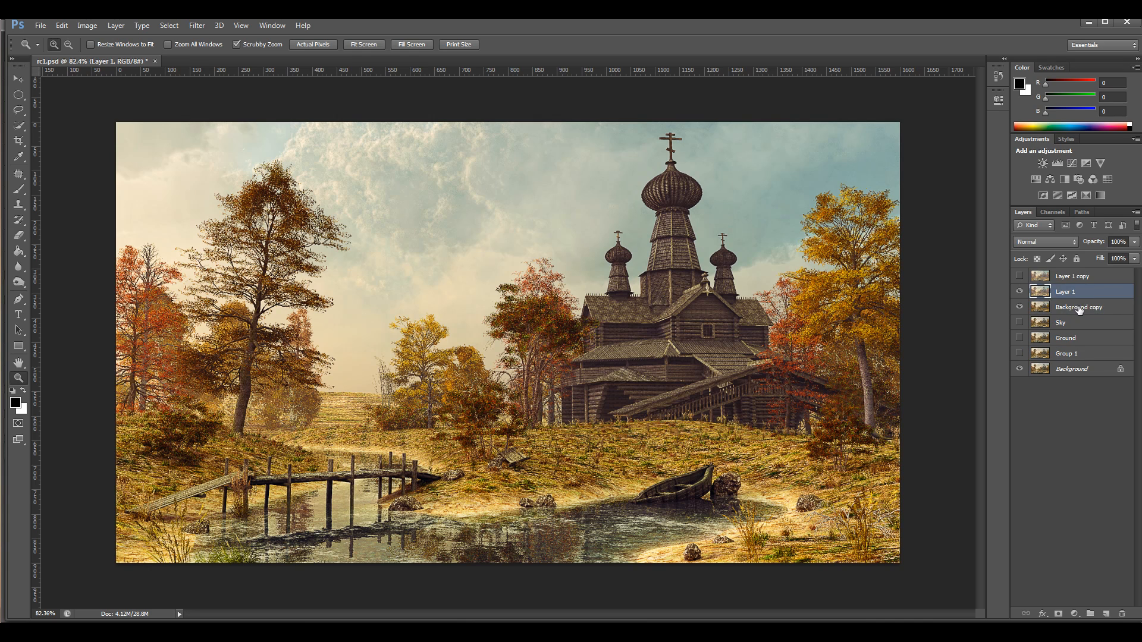
{"action": "left_click", "coordinate": [1080, 308], "text": "shift"}
{"action": "key", "text": "ctrl+e"}
Compare the merged Layer 1 with the original Background render by switching Layer 1's visibility.
{"action": "left_click", "coordinate": [1019, 292]}
{"action": "left_click", "coordinate": [1019, 292]}
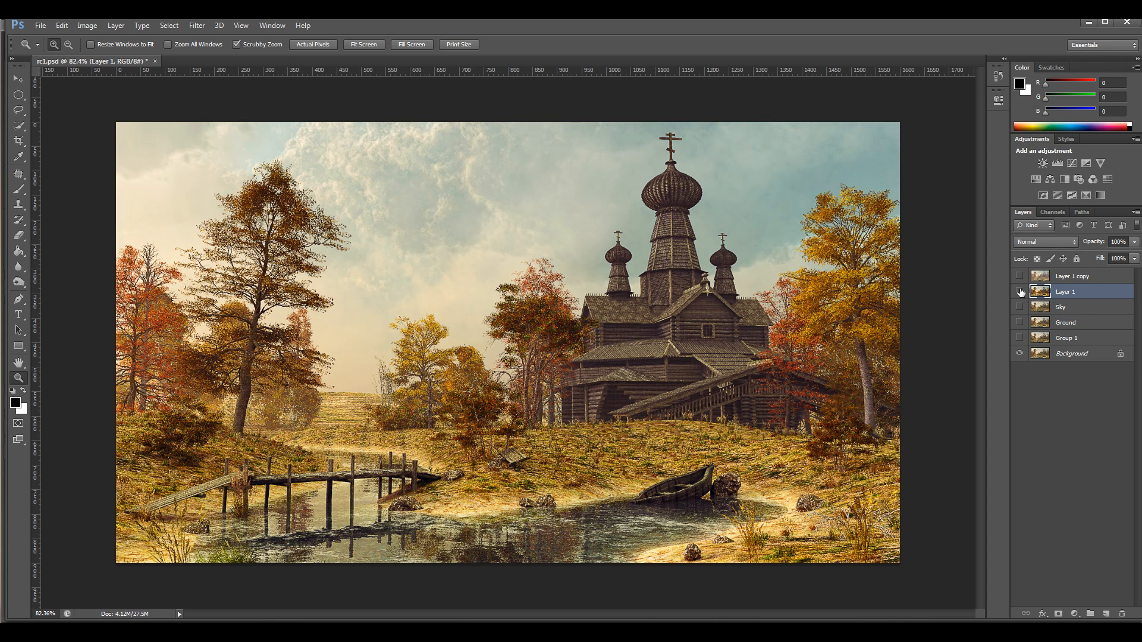
{"action": "left_click", "coordinate": [1021, 292]}
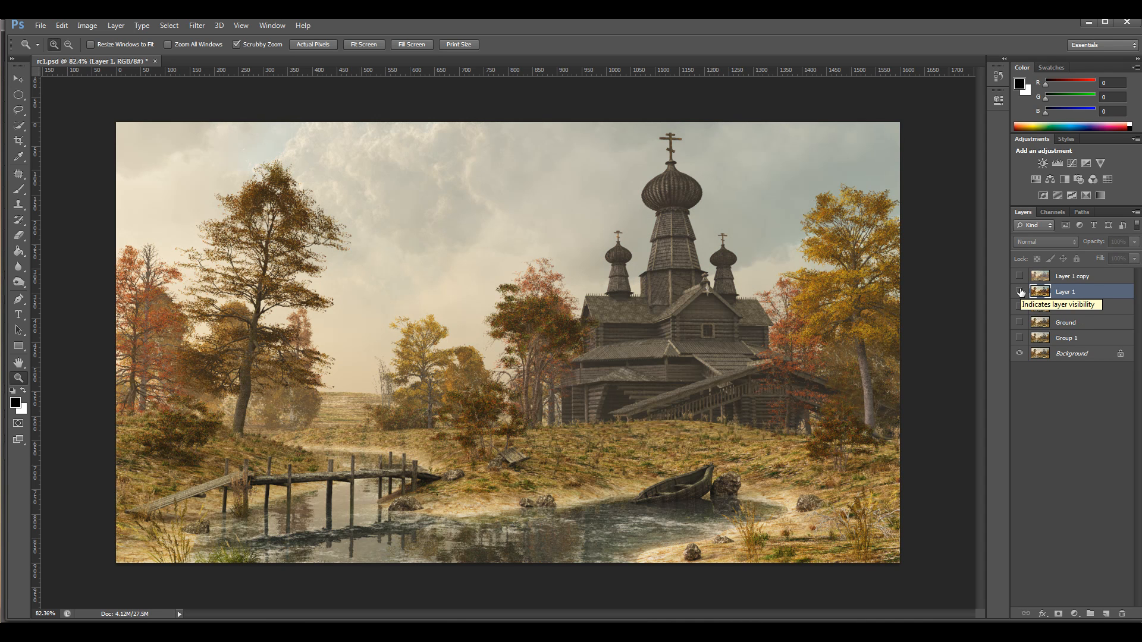
{"action": "left_click", "coordinate": [1021, 292]}
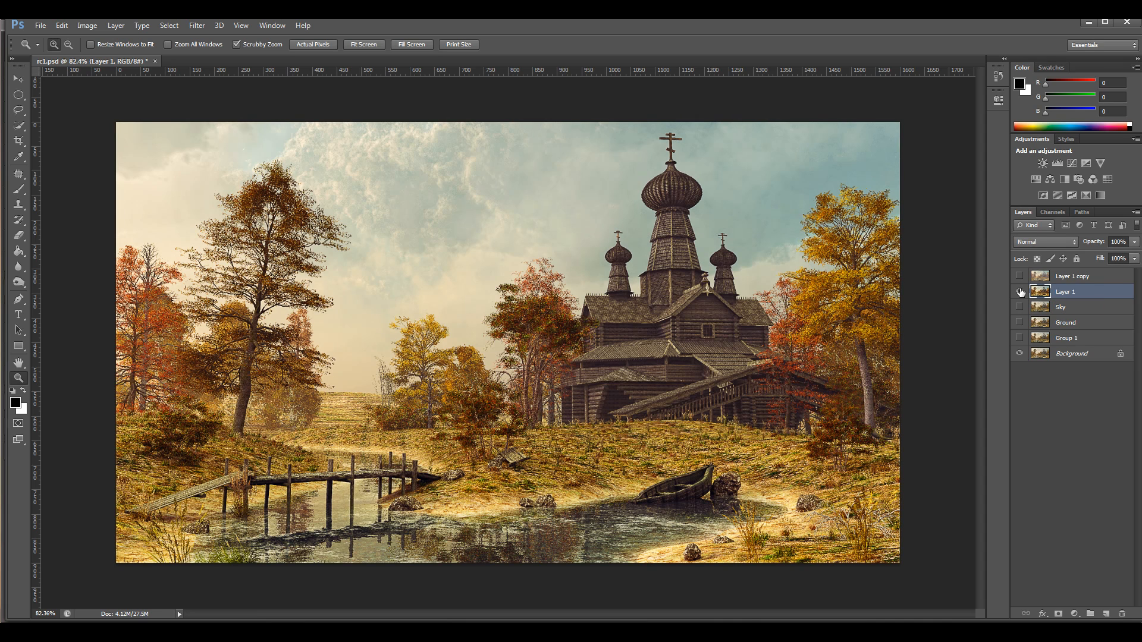
{"action": "left_click", "coordinate": [1020, 292]}
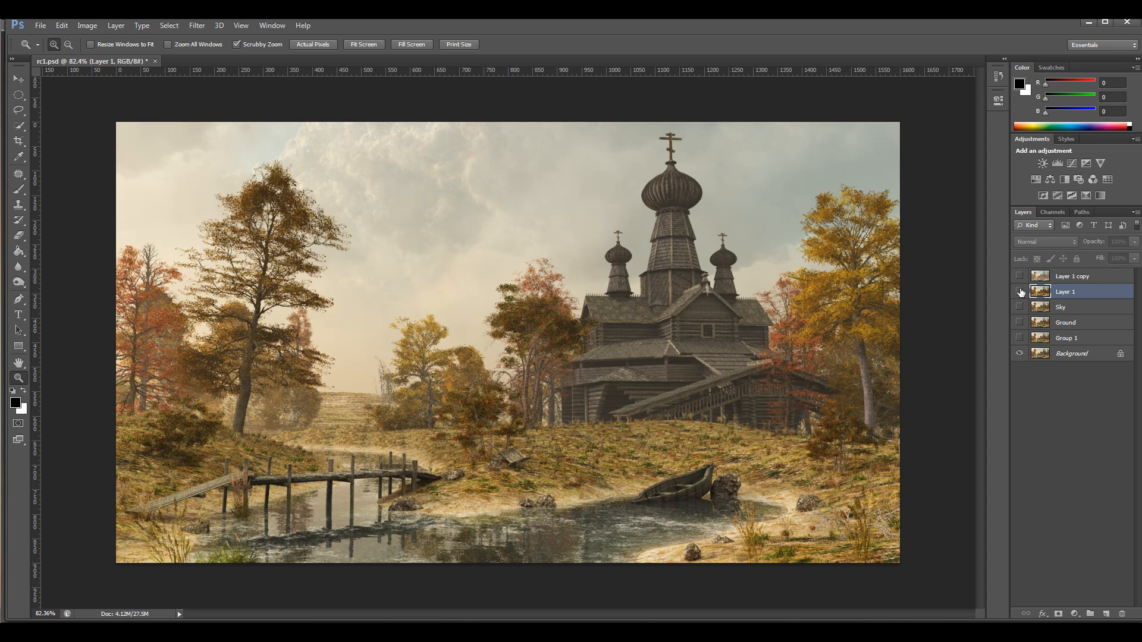
{"action": "left_click", "coordinate": [1020, 292]}
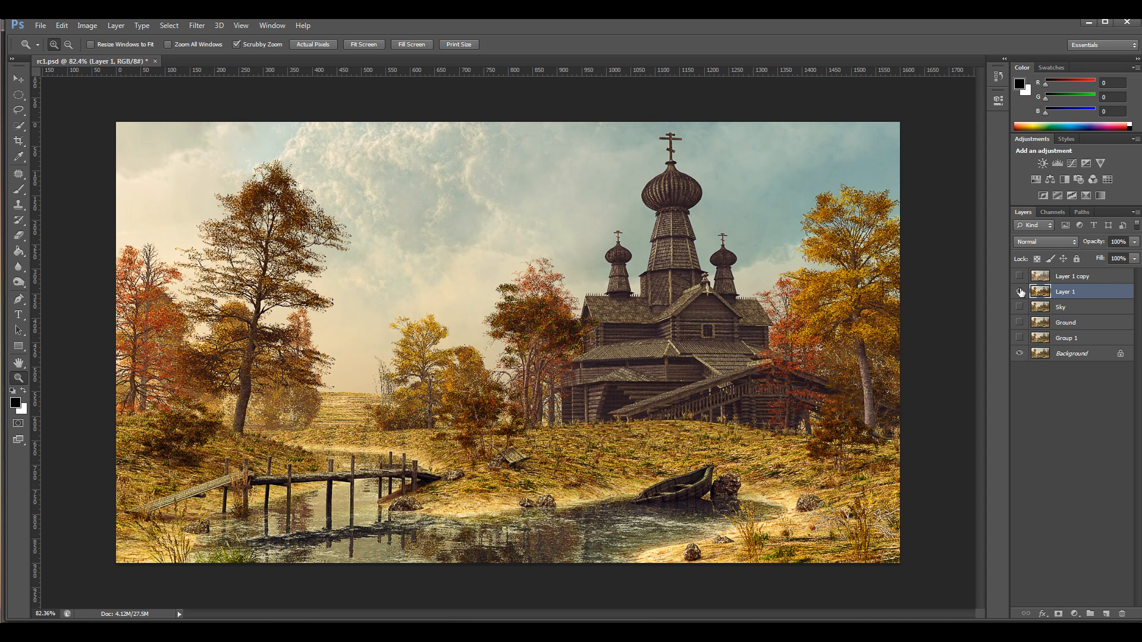
{"action": "left_click", "coordinate": [1020, 292]}
{"action": "left_click", "coordinate": [1021, 292]}
{"action": "left_click_drag", "start_coordinate": [838, 468], "coordinate": [852, 445]}
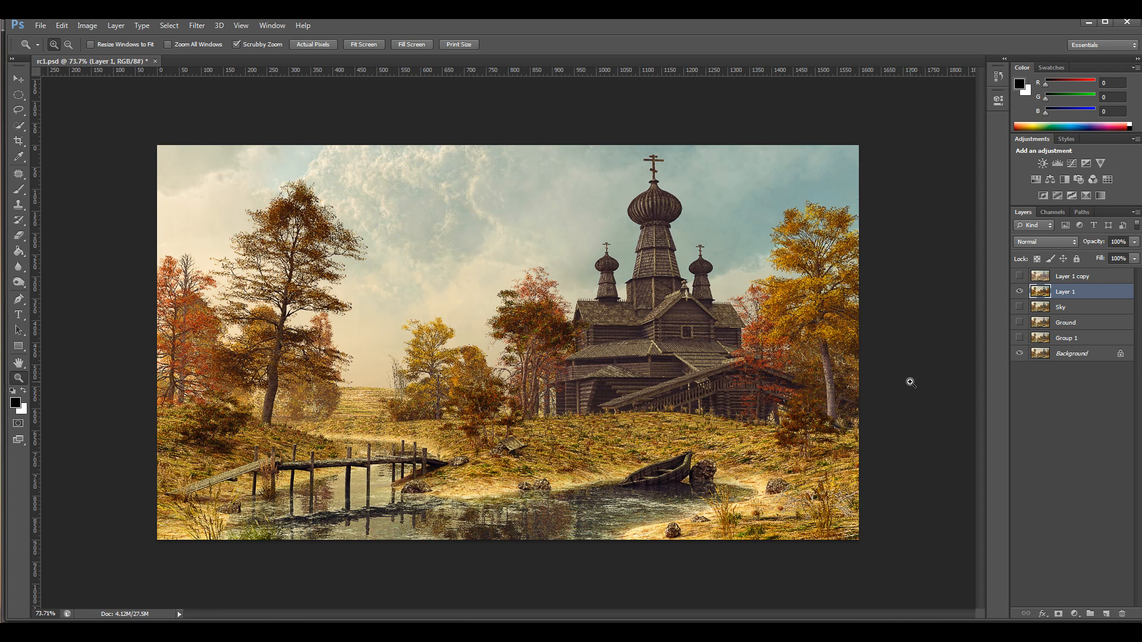